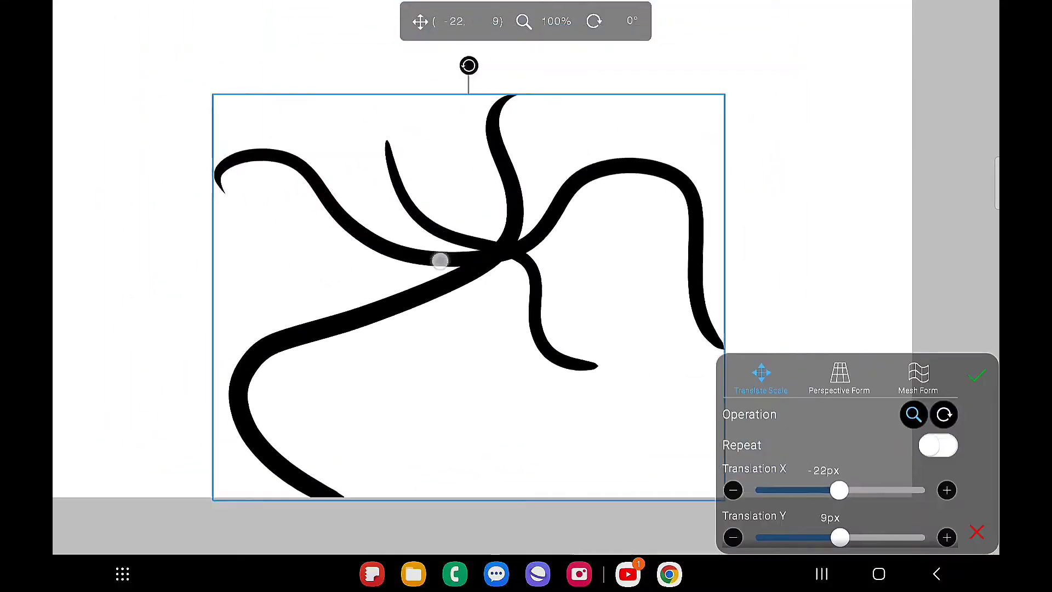
Step: Discard the pending transform and delete the layer holding the thick branching black strokes
scroll(704, 218, down, 3)
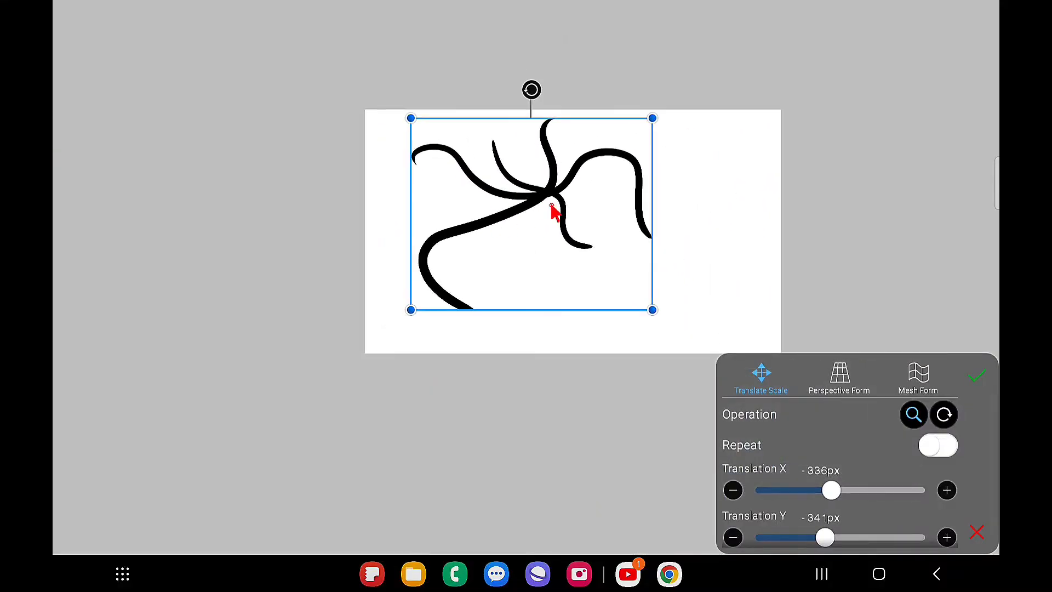
click(976, 533)
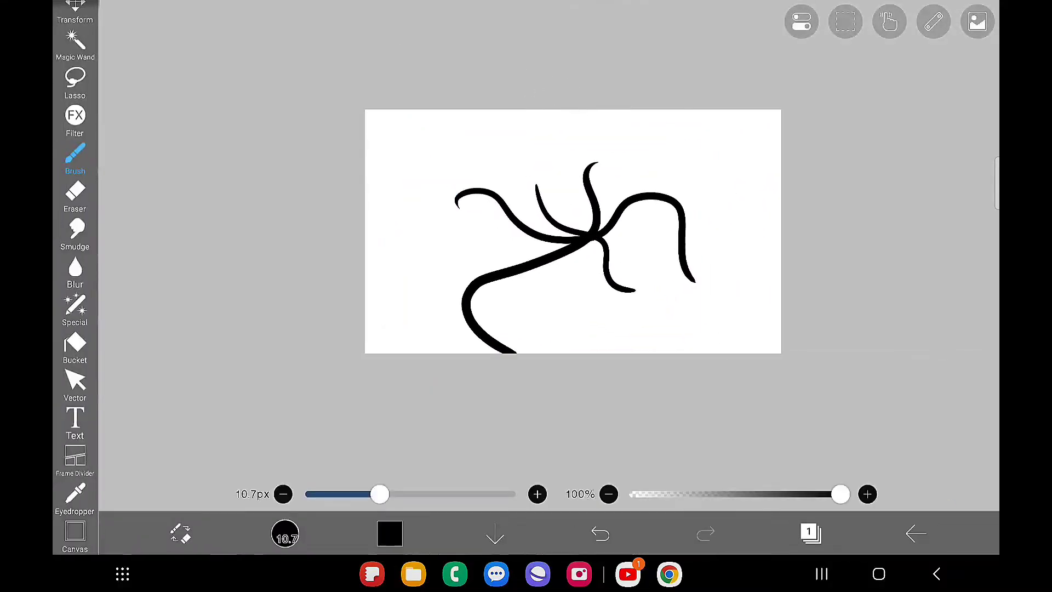
click(75, 383)
click(565, 258)
click(810, 532)
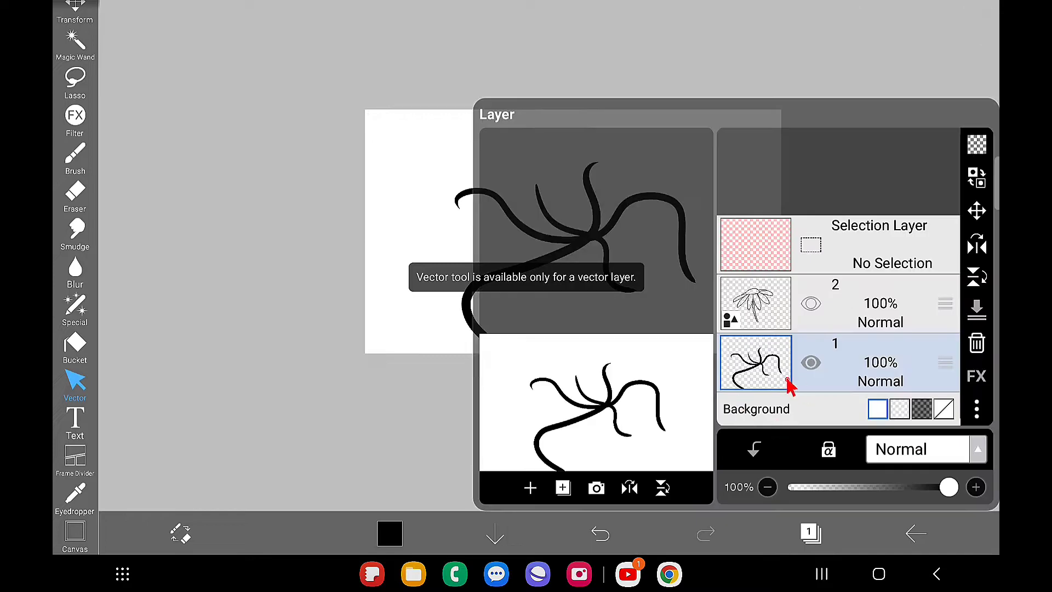
click(977, 344)
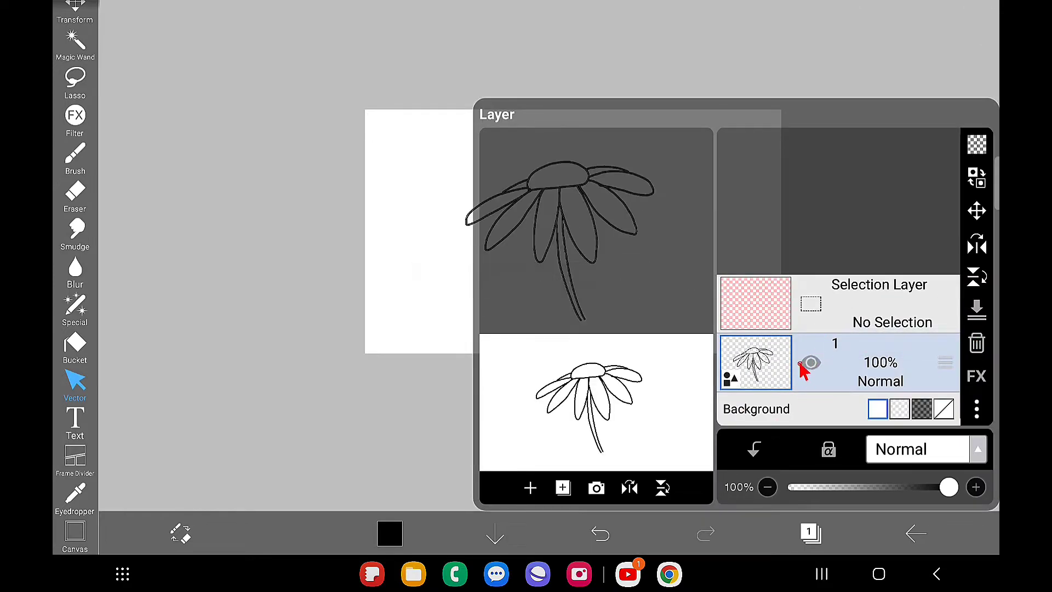
click(645, 28)
Step: Select the rightmost downward-pointing petal on the vector layer and nudge it slightly so it meets the flower's center
scroll(603, 263, up, 5)
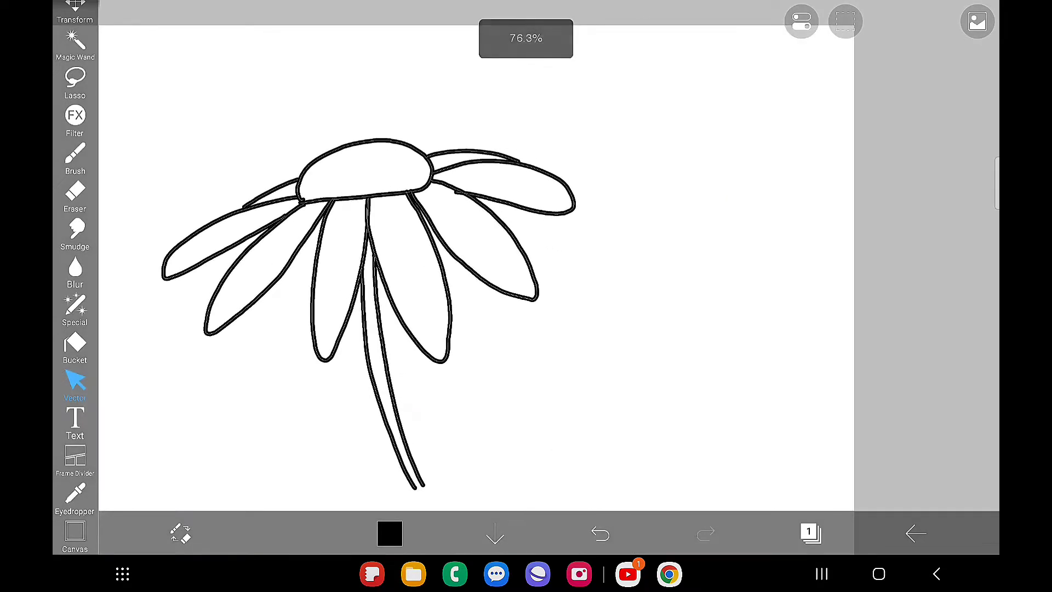
click(420, 189)
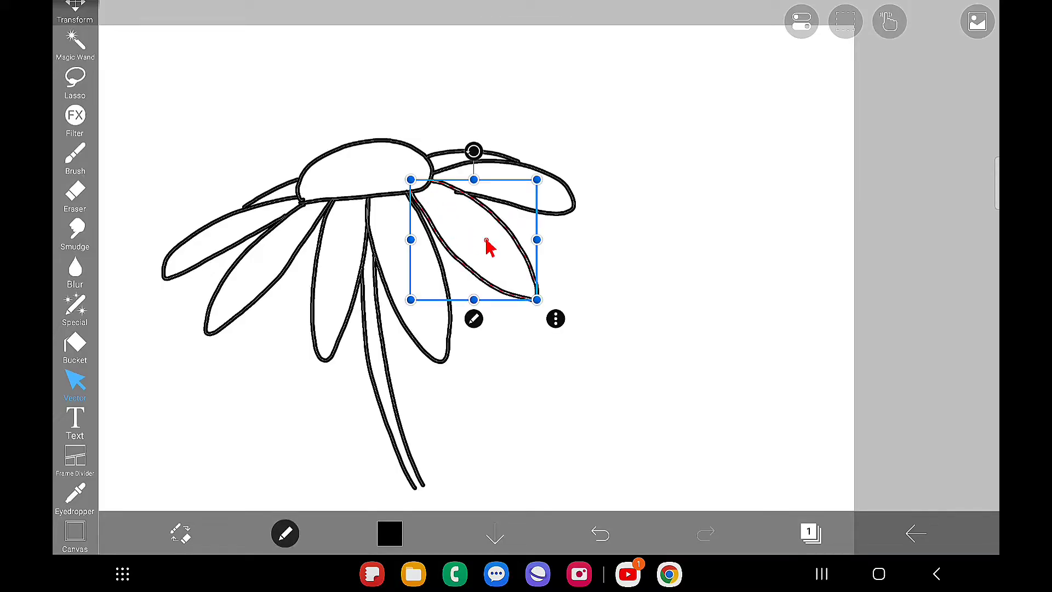
mouse_move(487, 242)
mouse_down()
mouse_move(616, 289)
mouse_move(458, 237)
mouse_move(482, 254)
mouse_up()
click(476, 254)
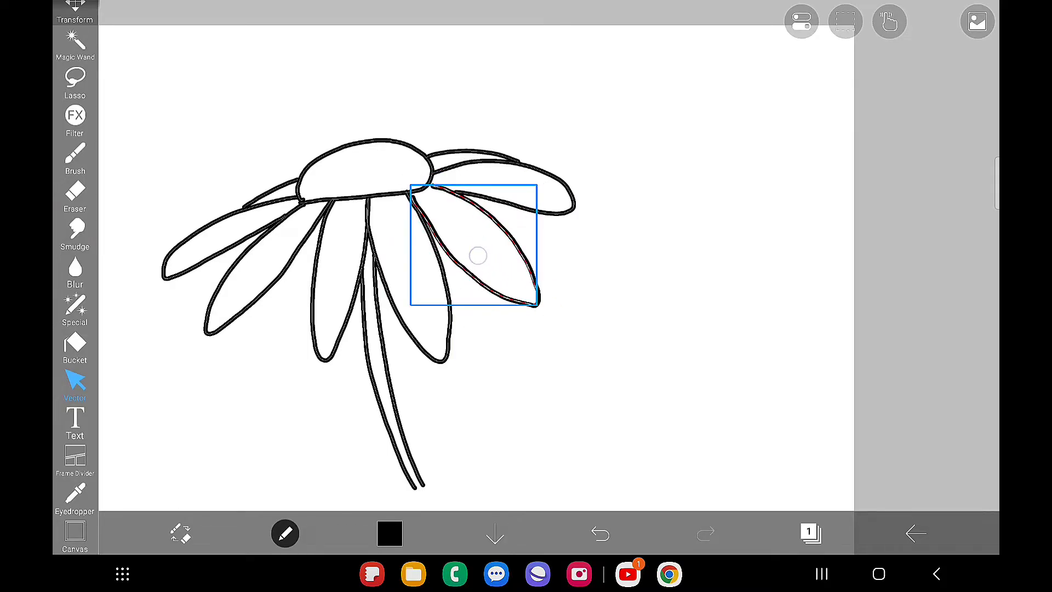
click(496, 280)
drag(507, 286, 500, 282)
click(552, 320)
click(399, 235)
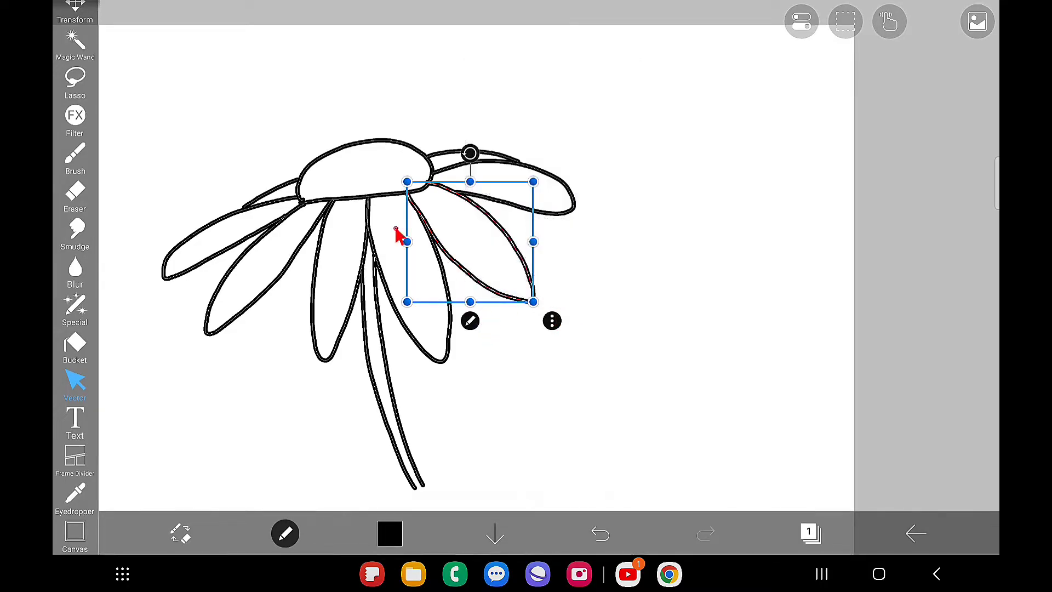
Step: Draw a long wavy line diagonally across the flower with the Felt Tip Pen (Hard) brush at 20 px
click(76, 156)
click(285, 533)
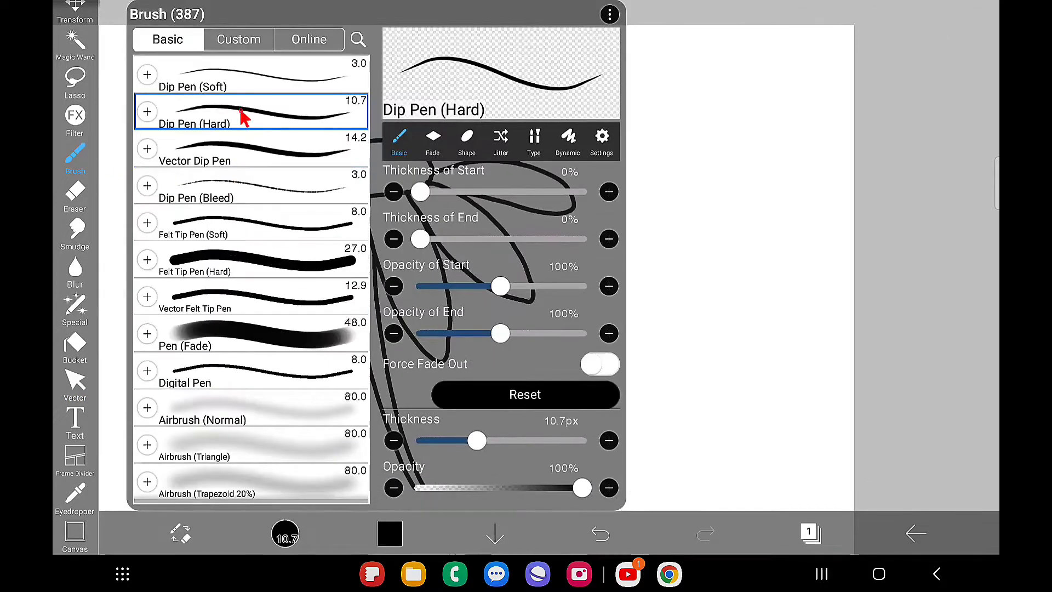
click(336, 211)
click(336, 258)
click(731, 228)
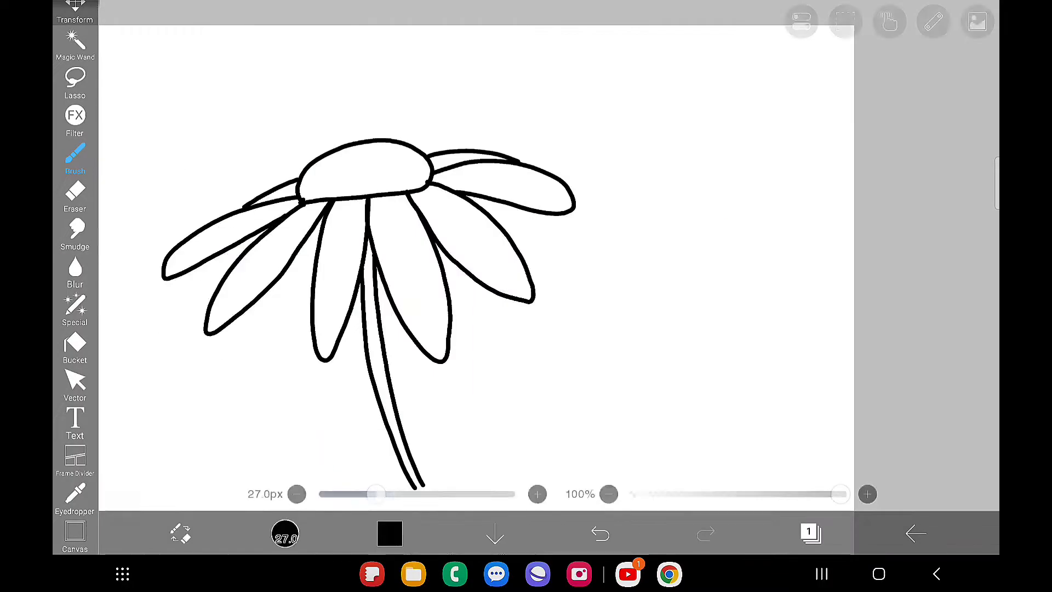
drag(347, 489, 366, 495)
mouse_move(463, 79)
mouse_down()
mouse_move(438, 131)
mouse_move(328, 221)
mouse_move(292, 357)
mouse_move(172, 442)
mouse_up()
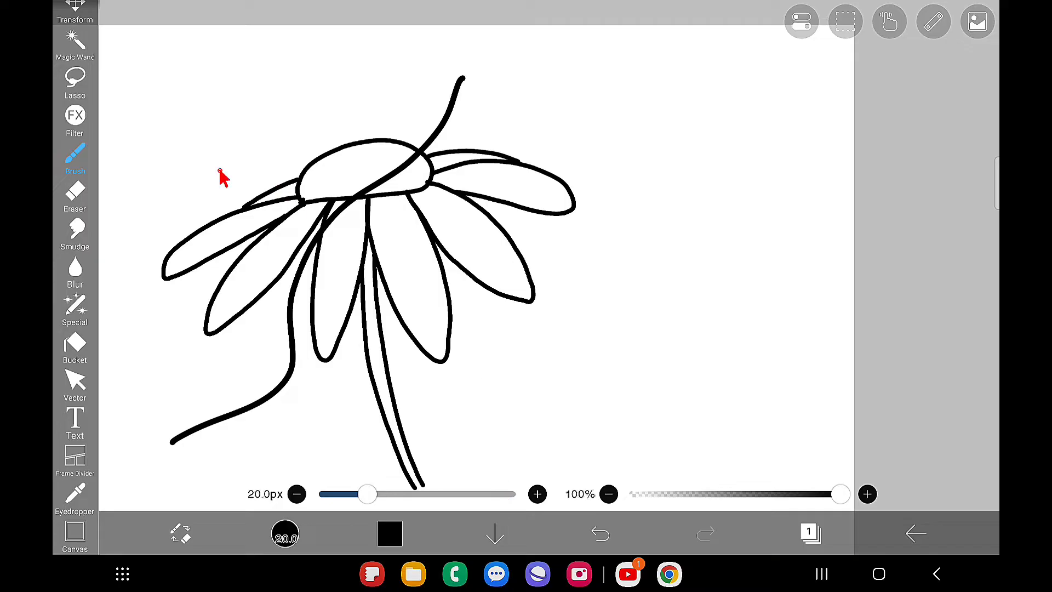
Step: Move the wavy line into the empty area beside the flower and delete the shape
click(75, 381)
click(345, 214)
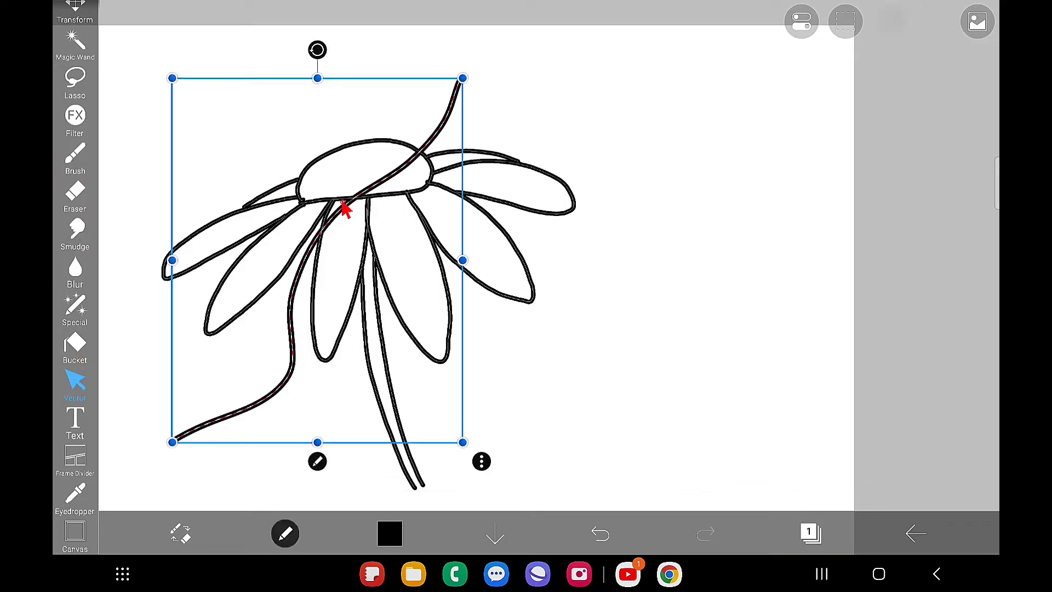
mouse_move(345, 214)
mouse_down()
mouse_move(466, 206)
mouse_move(681, 237)
mouse_up()
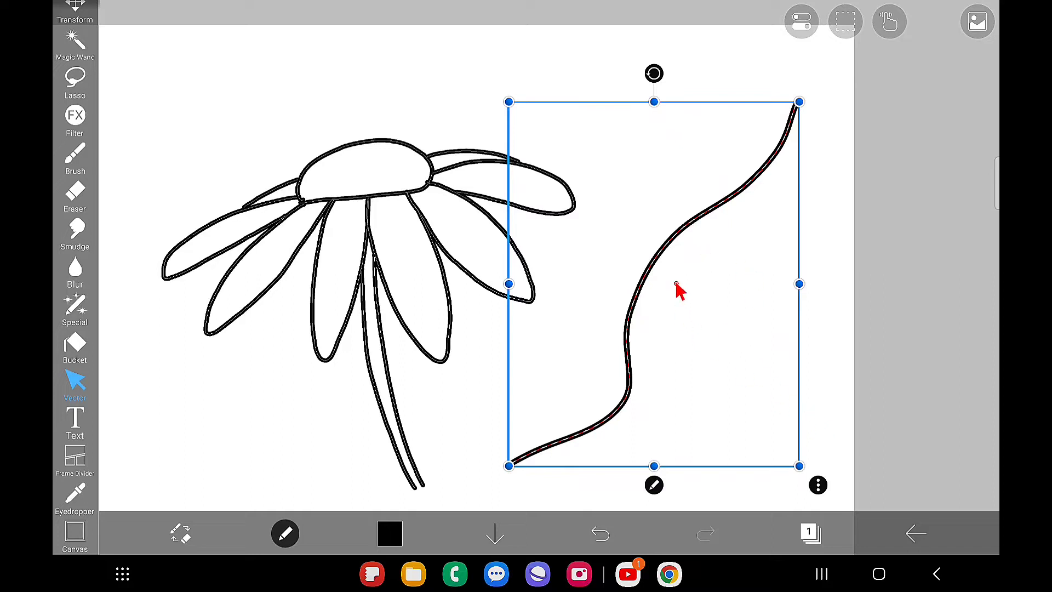
click(818, 485)
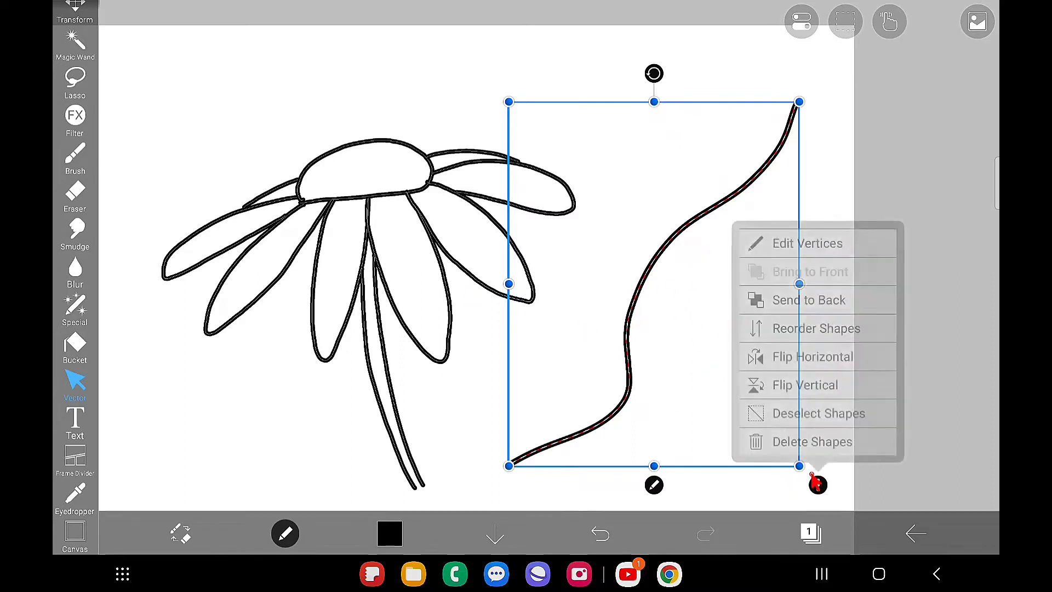
click(800, 439)
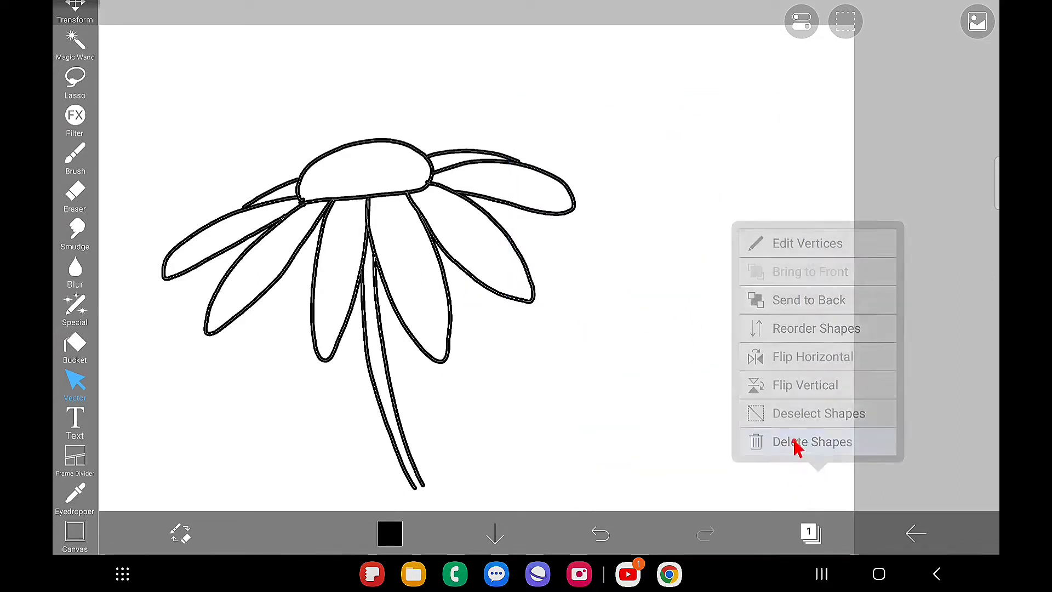
Step: Recolor the outline of the rightmost downward-pointing petal to bright green #7AFF33 and deselect it
scroll(638, 355, up, 3)
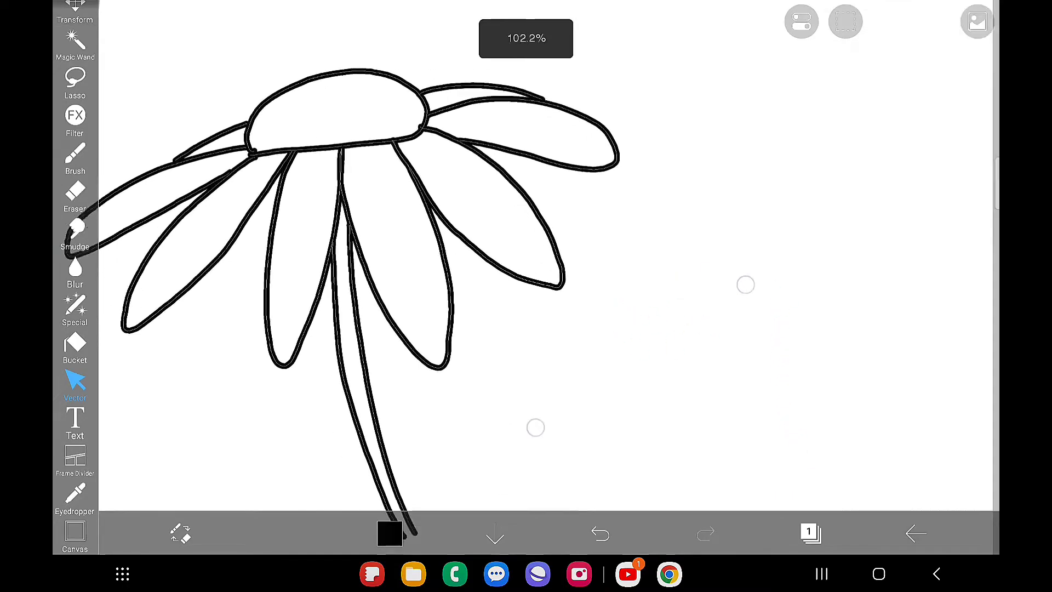
scroll(639, 355, down, 3)
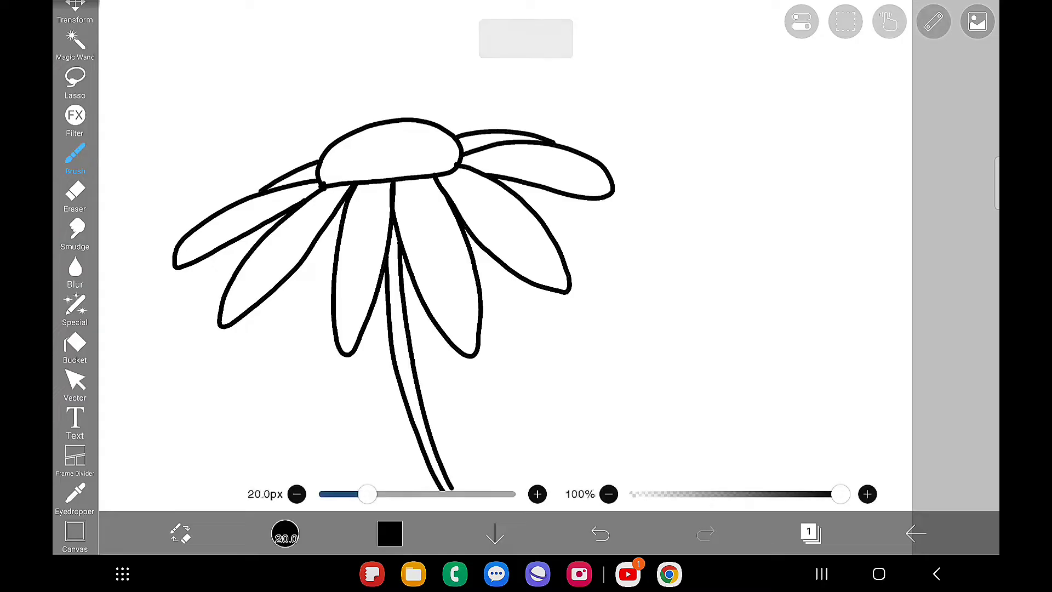
click(75, 382)
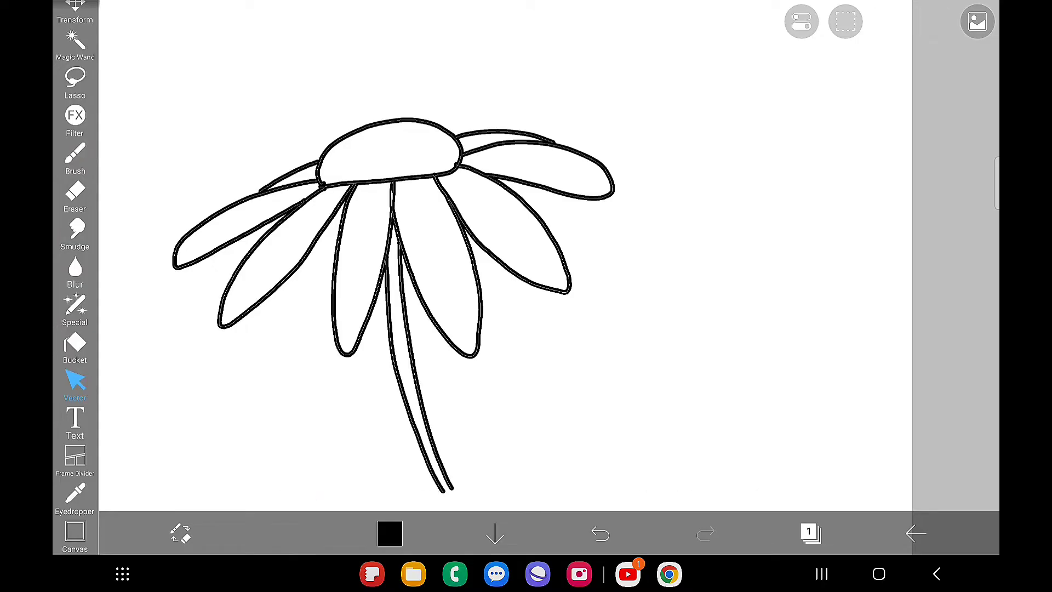
click(443, 175)
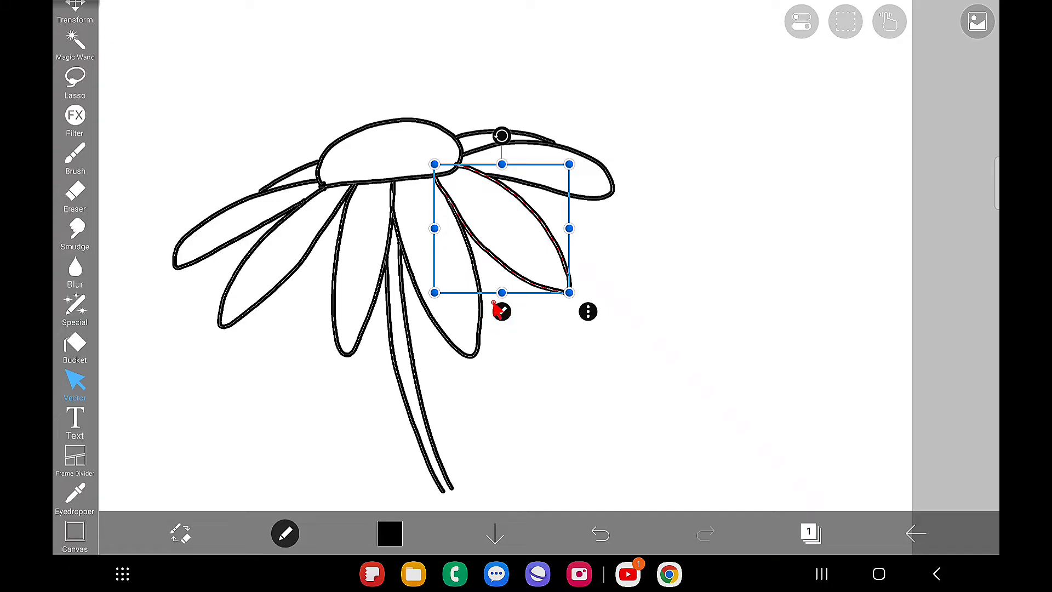
click(588, 312)
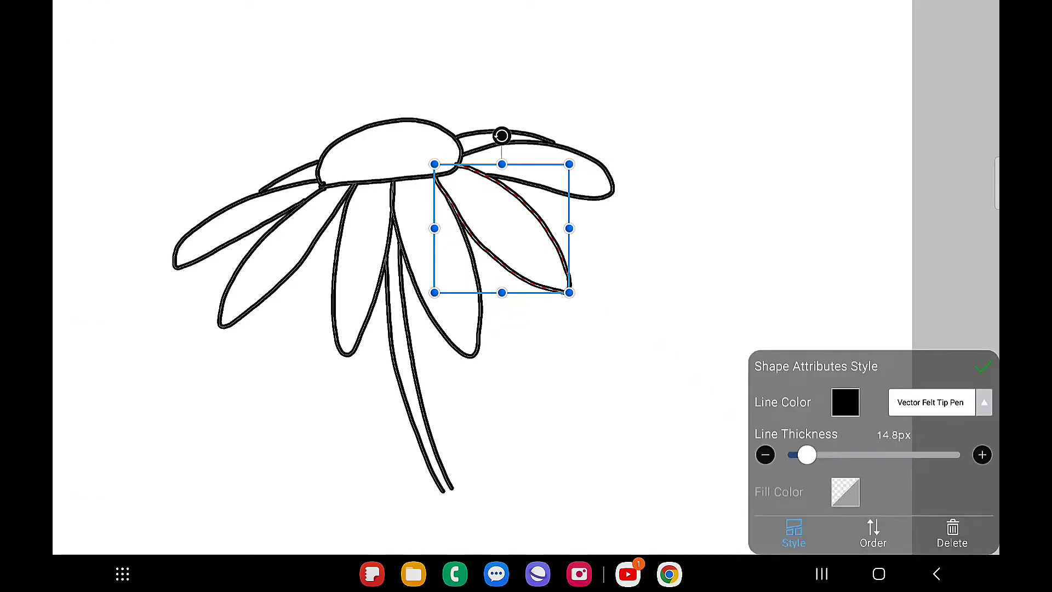
click(845, 402)
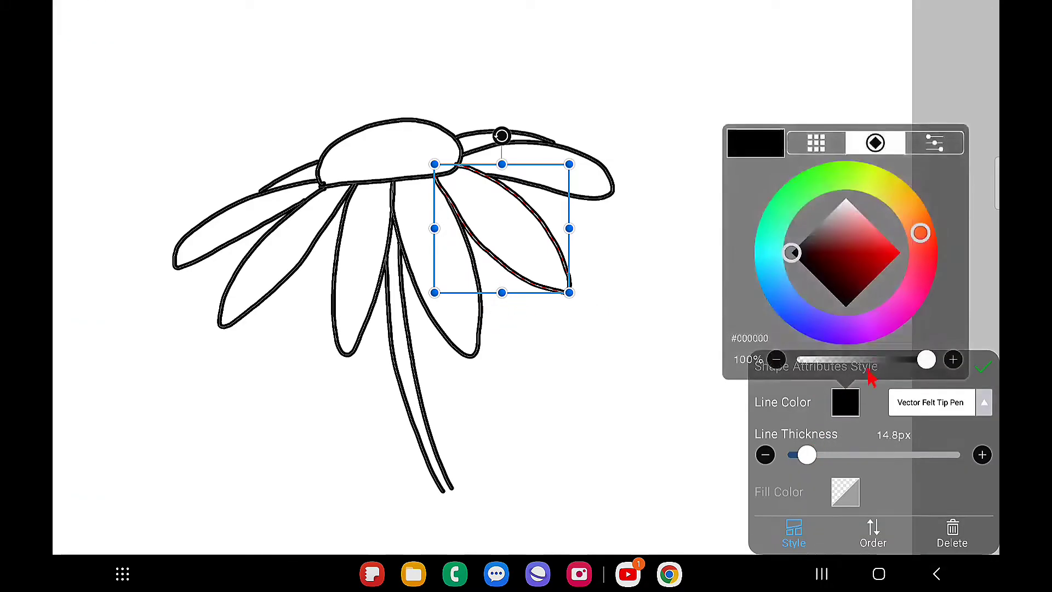
click(835, 175)
mouse_move(853, 243)
mouse_down()
mouse_move(899, 235)
mouse_move(889, 242)
mouse_up()
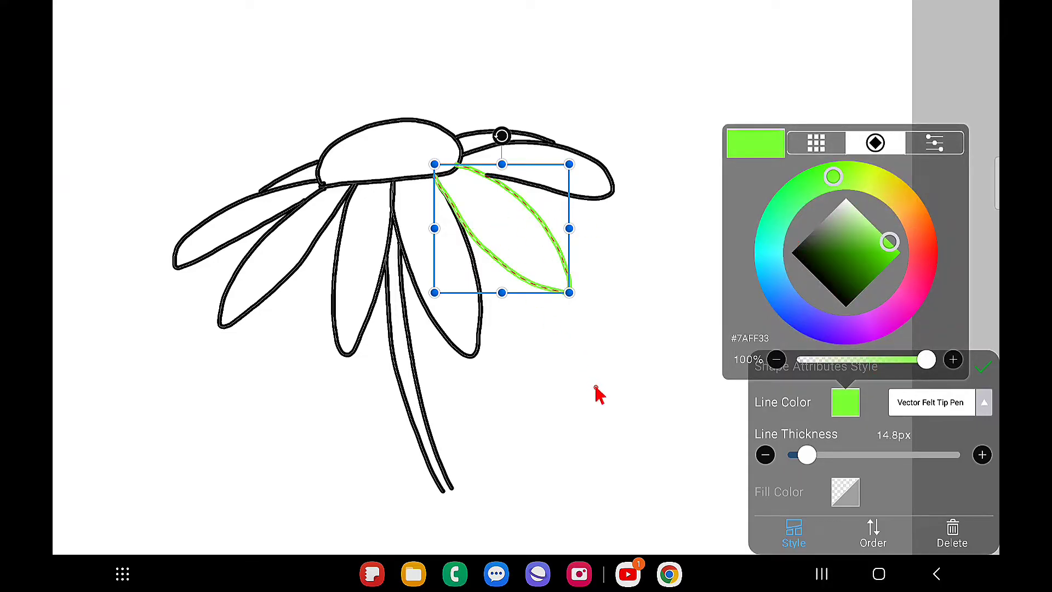
click(979, 320)
click(983, 366)
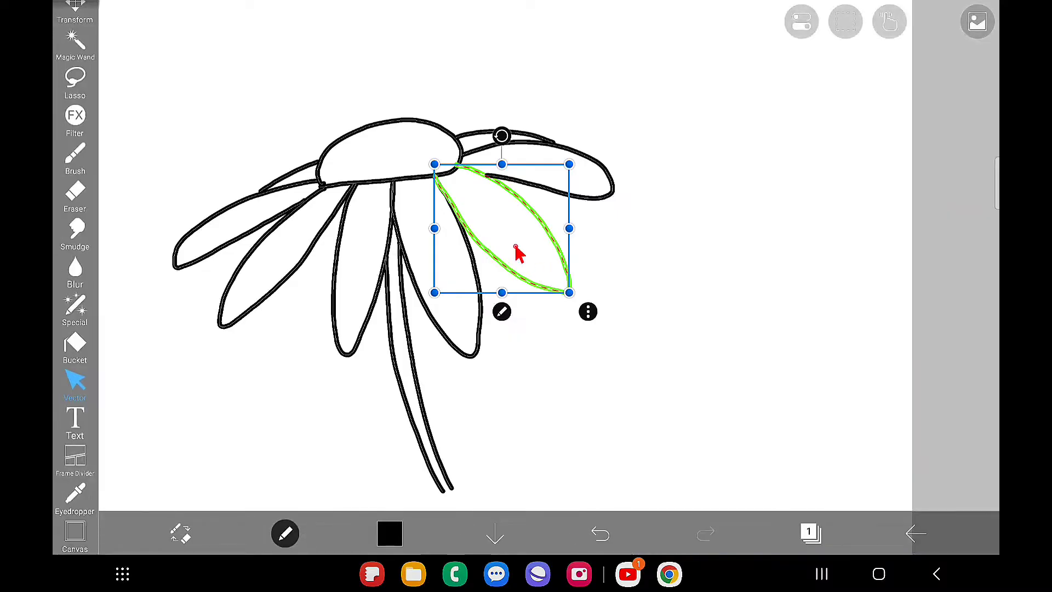
click(657, 343)
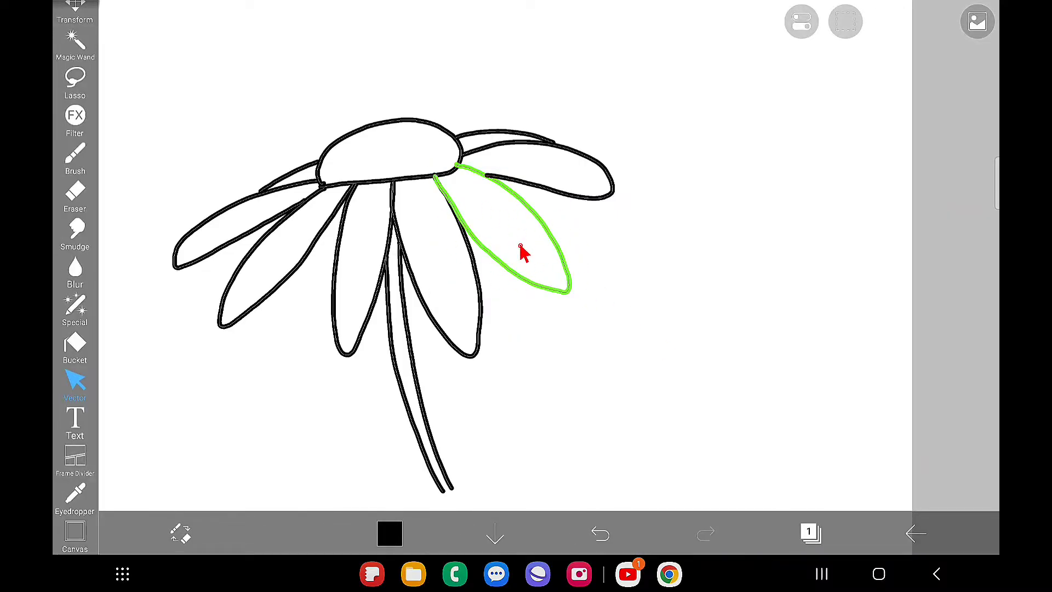
Step: Set the green petal's line color to black #000000 and its line thickness to 19.7 px
click(560, 291)
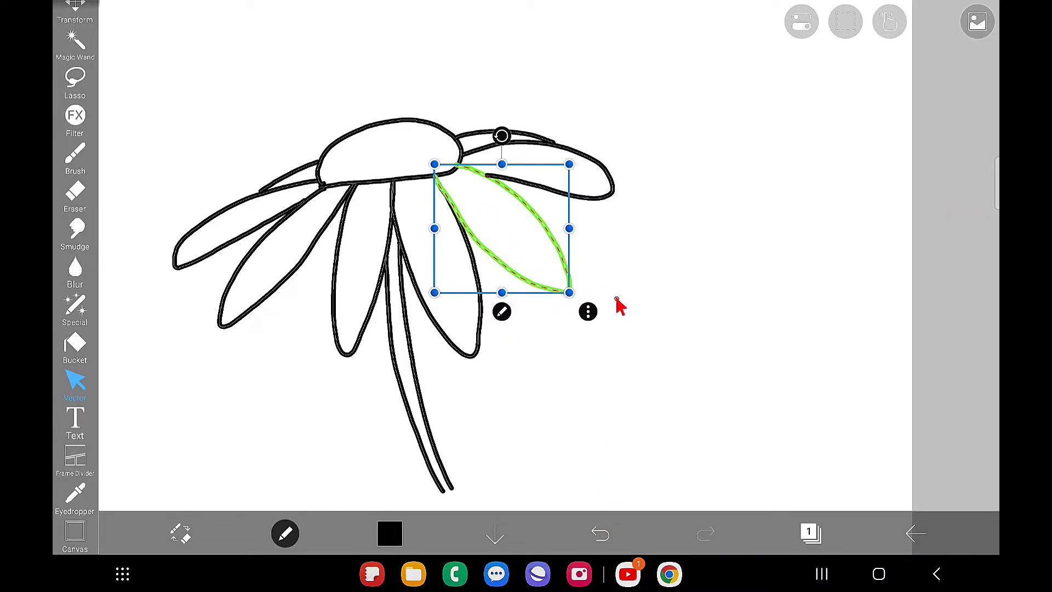
click(508, 309)
click(846, 403)
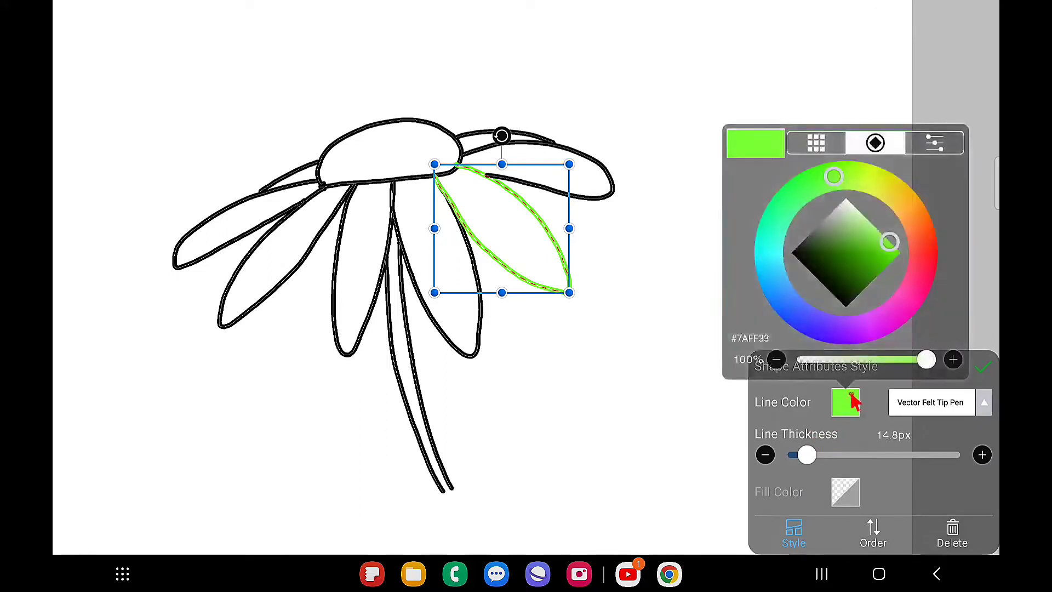
drag(869, 242, 677, 258)
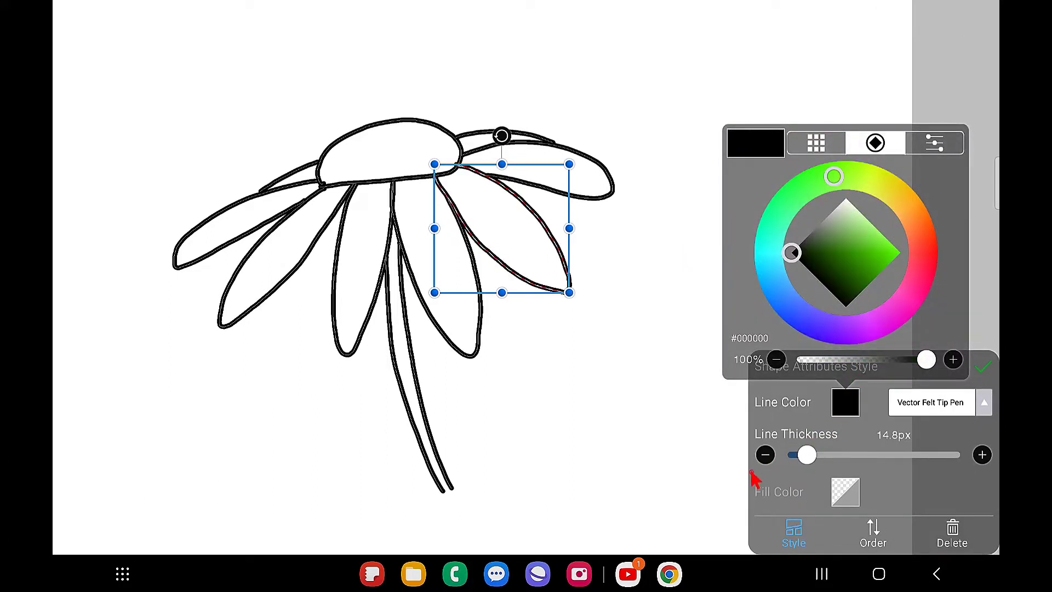
click(753, 479)
mouse_move(806, 455)
mouse_down()
mouse_move(870, 454)
mouse_move(810, 455)
mouse_up()
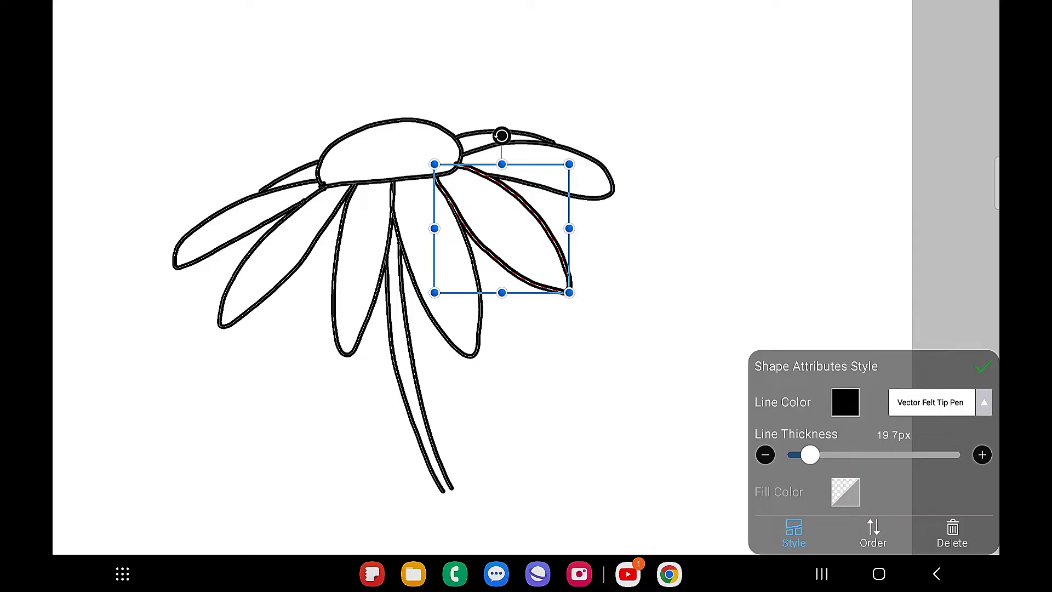
Step: Change the selected petal's outline brush to Airbrush (Particle L) and look through the other basic brushes
click(984, 403)
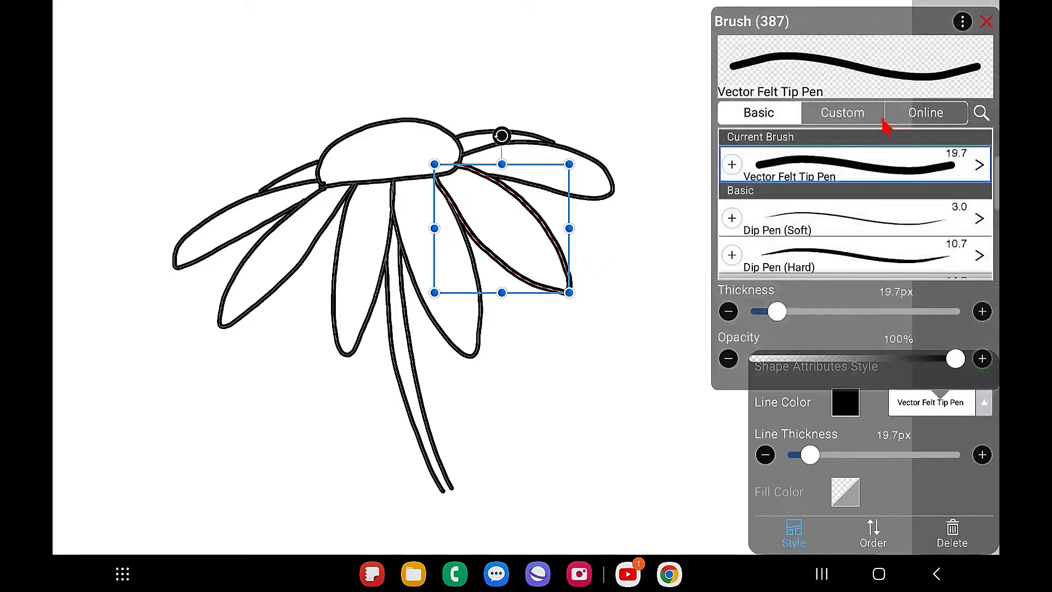
scroll(855, 164, down, 5)
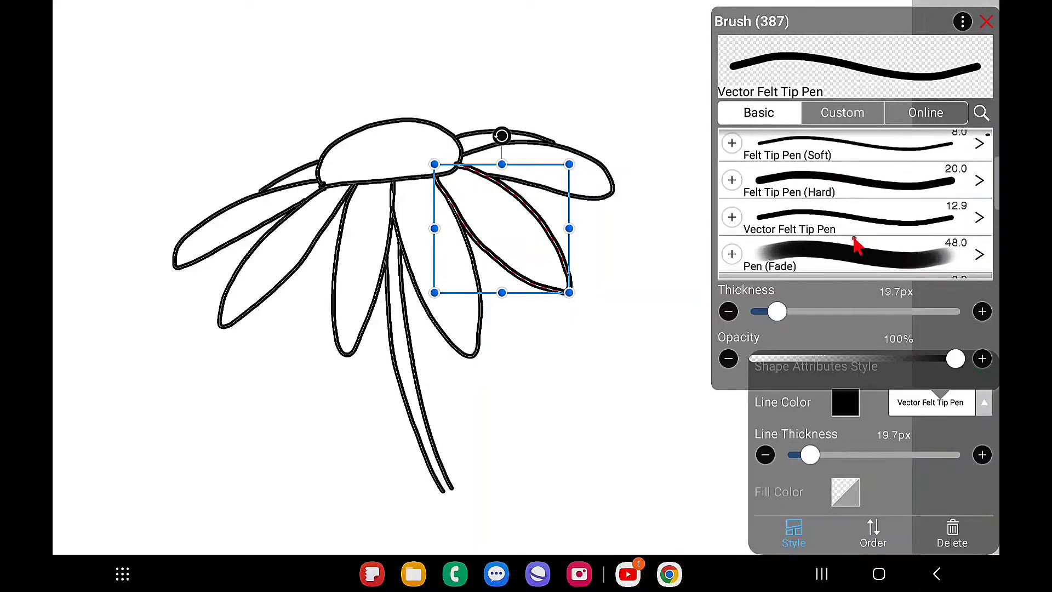
scroll(878, 230, down, 6)
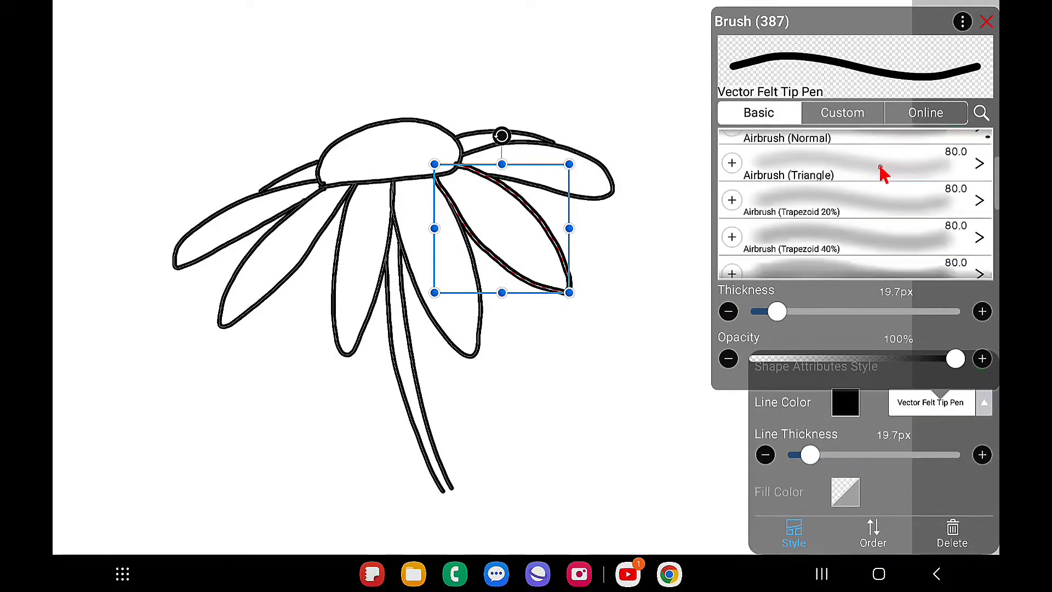
scroll(879, 181, down, 5)
scroll(857, 230, up, 2)
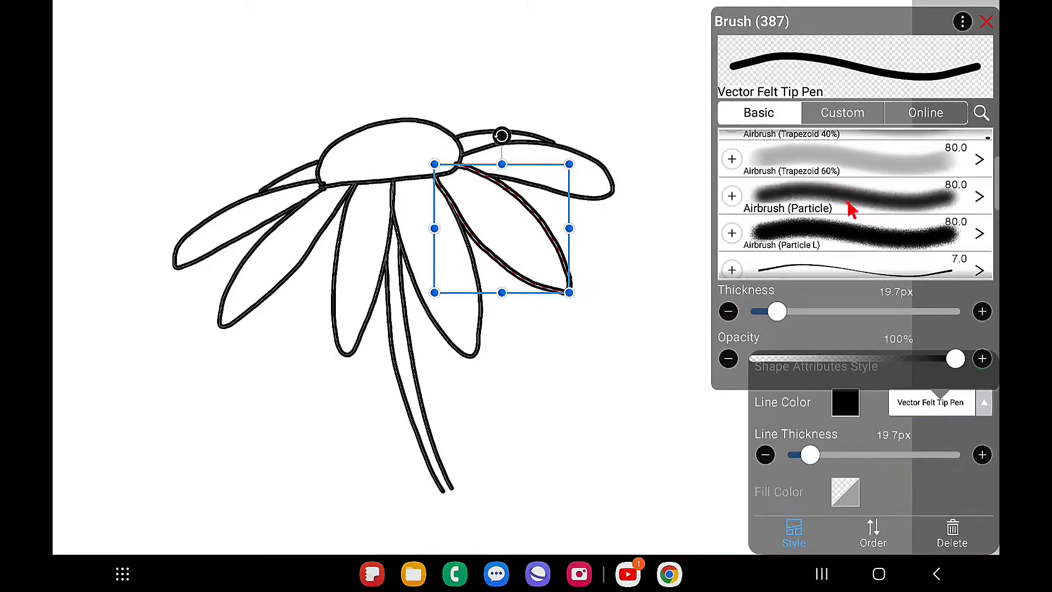
click(835, 232)
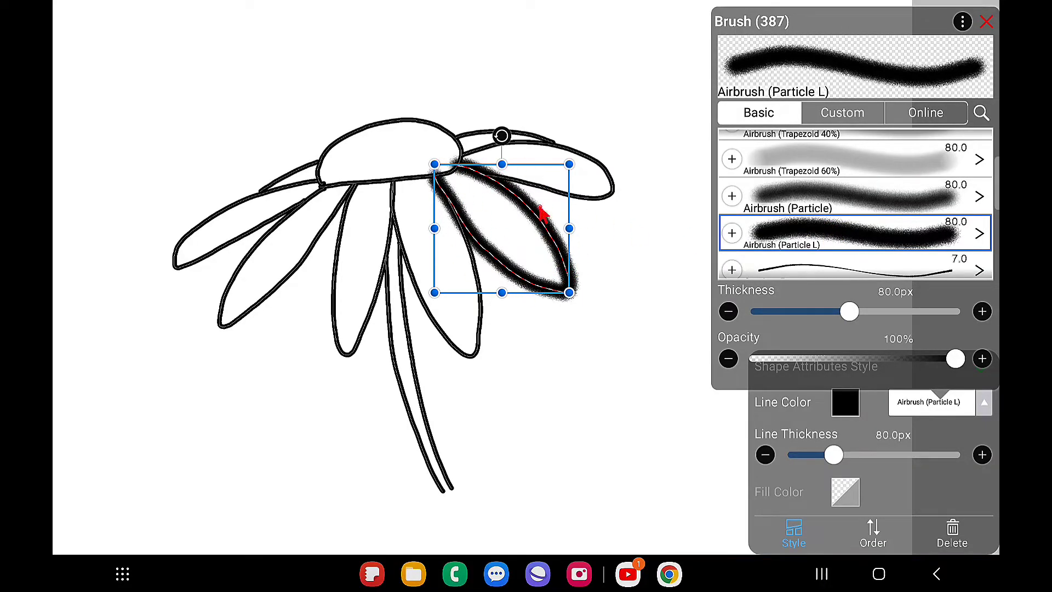
scroll(833, 165, up, 10)
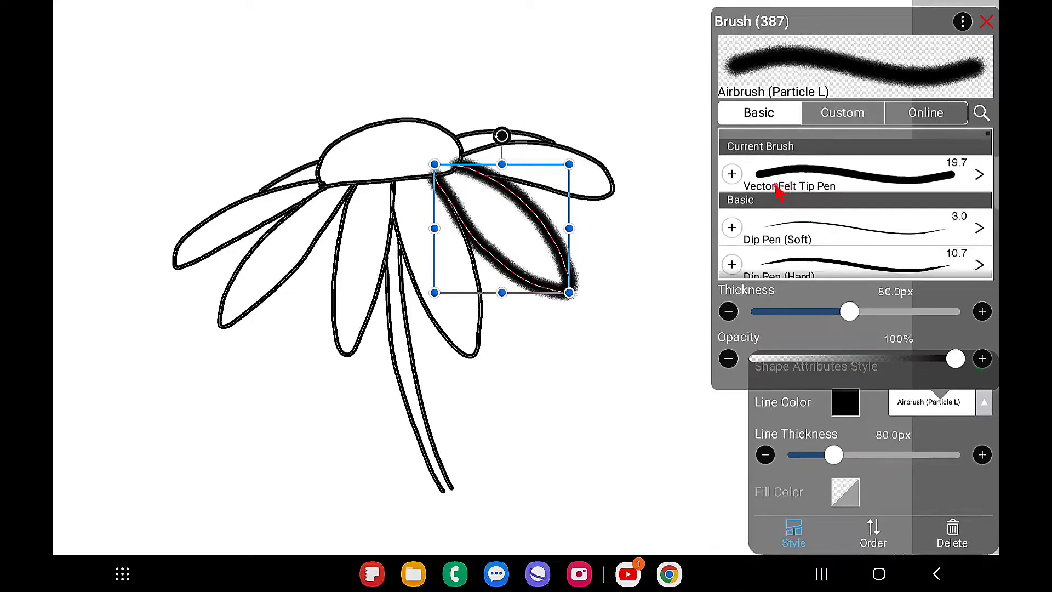
scroll(790, 171, down, 10)
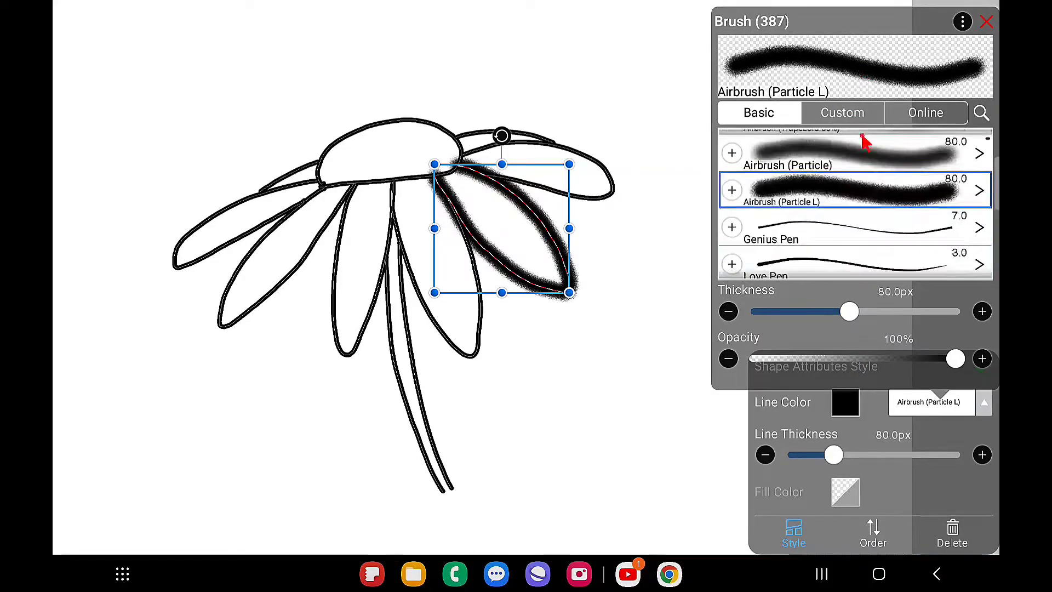
Step: Try the Soft Japanese Pen (Bleed) and Watercolor (Real) brushes on the selected petal's outline
click(820, 195)
scroll(833, 219, down, 10)
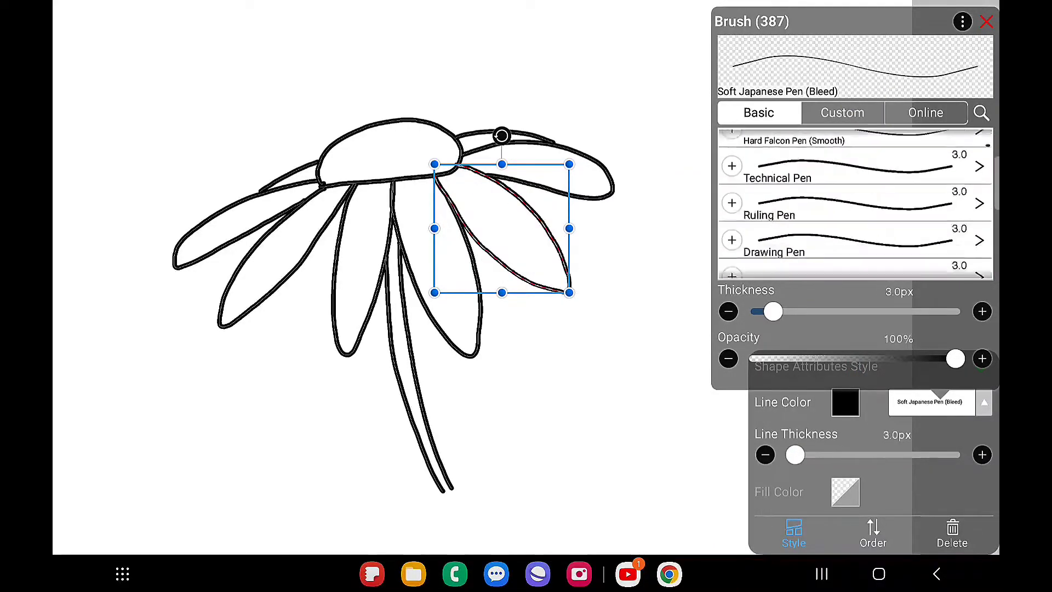
scroll(839, 225, down, 10)
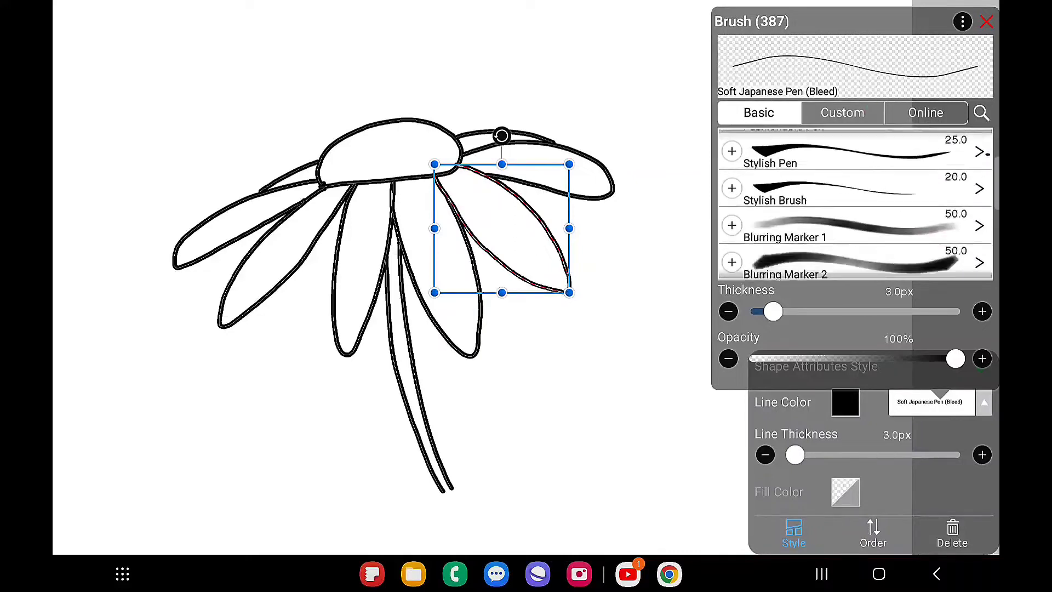
click(835, 222)
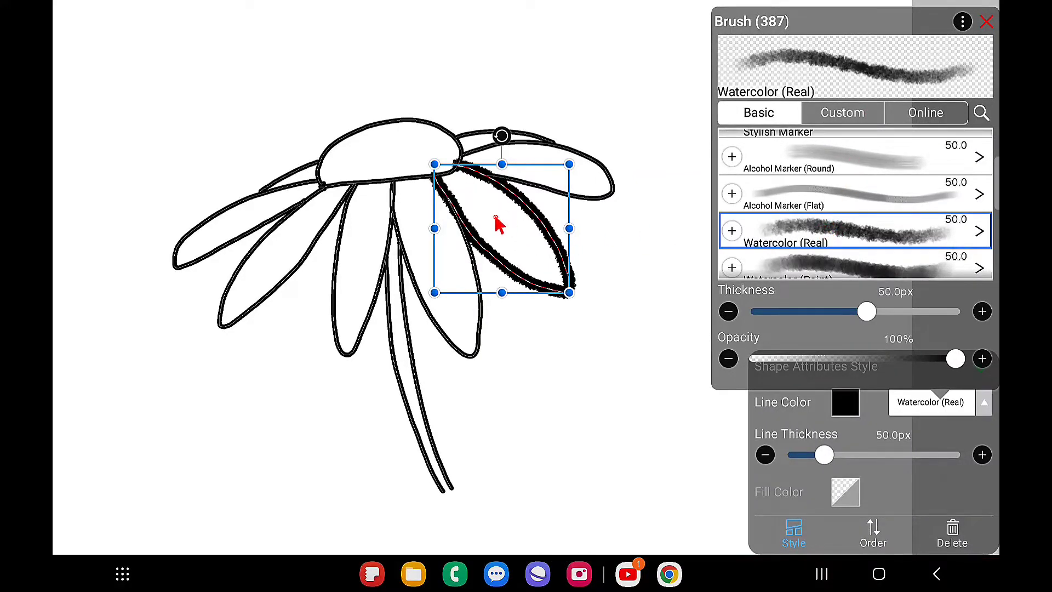
Step: Set the selected petal's outline brush to the current Vector Felt Tip Pen at 19.7 px and close the shape attributes
scroll(838, 219, up, 10)
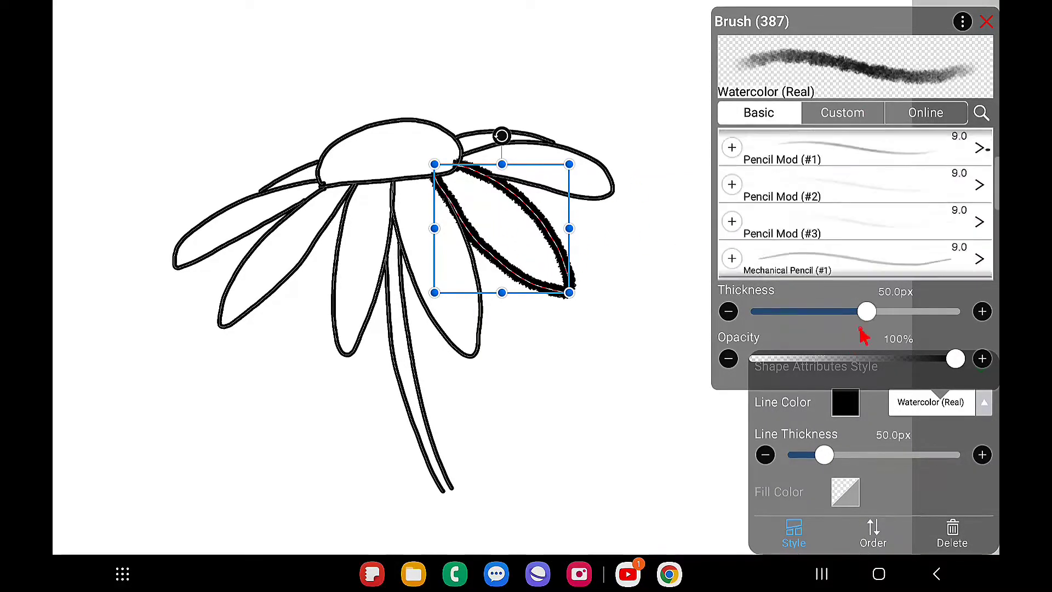
drag(848, 160, 840, 282)
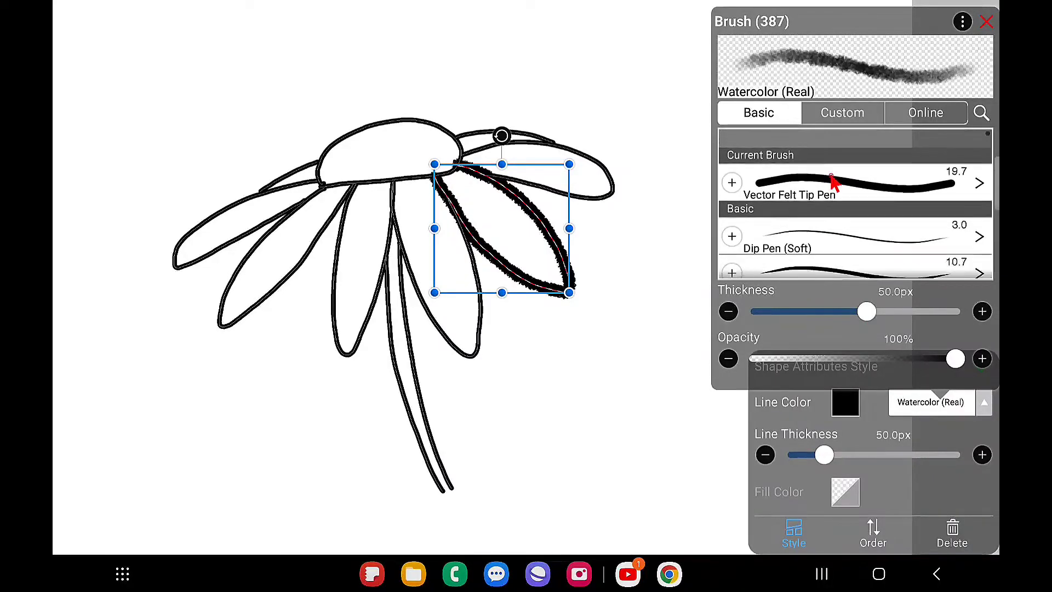
click(815, 159)
click(651, 274)
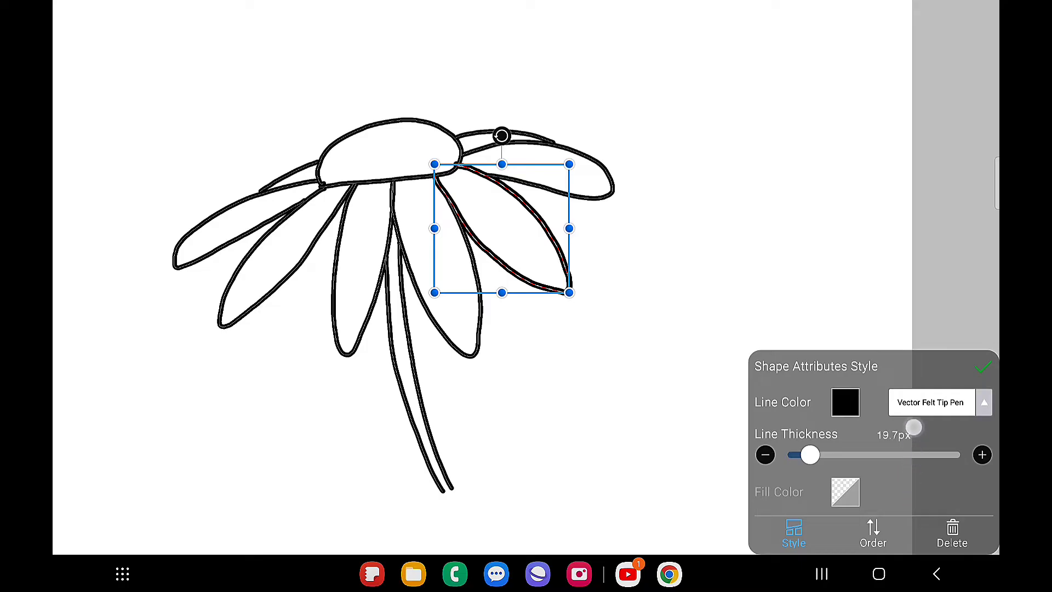
click(982, 367)
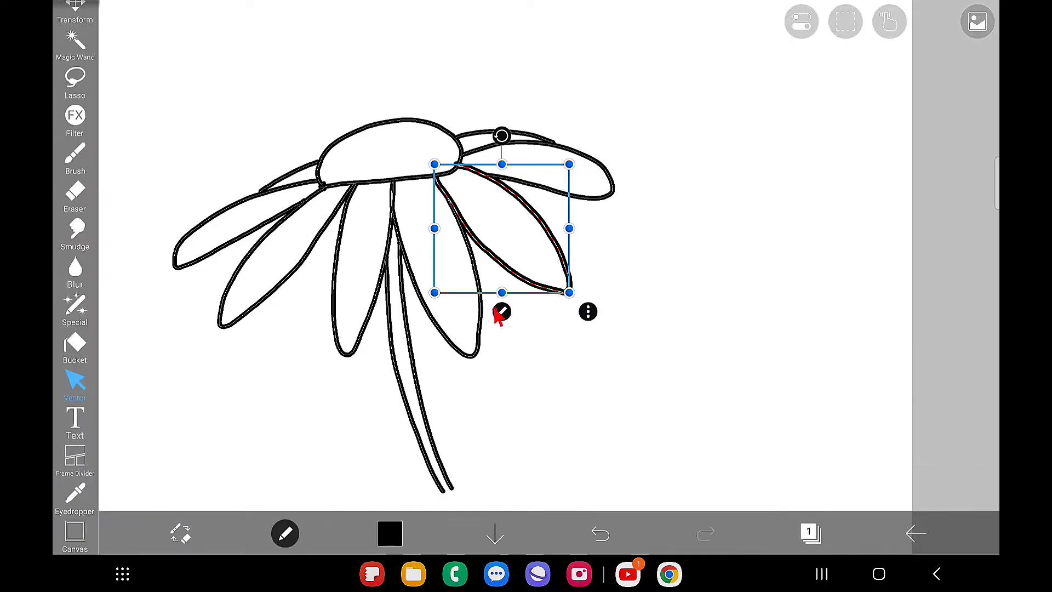
Step: Move the selected petal, Freehand 3, below Freehand 2 and Freehand 1 in the shape order
click(501, 310)
click(875, 540)
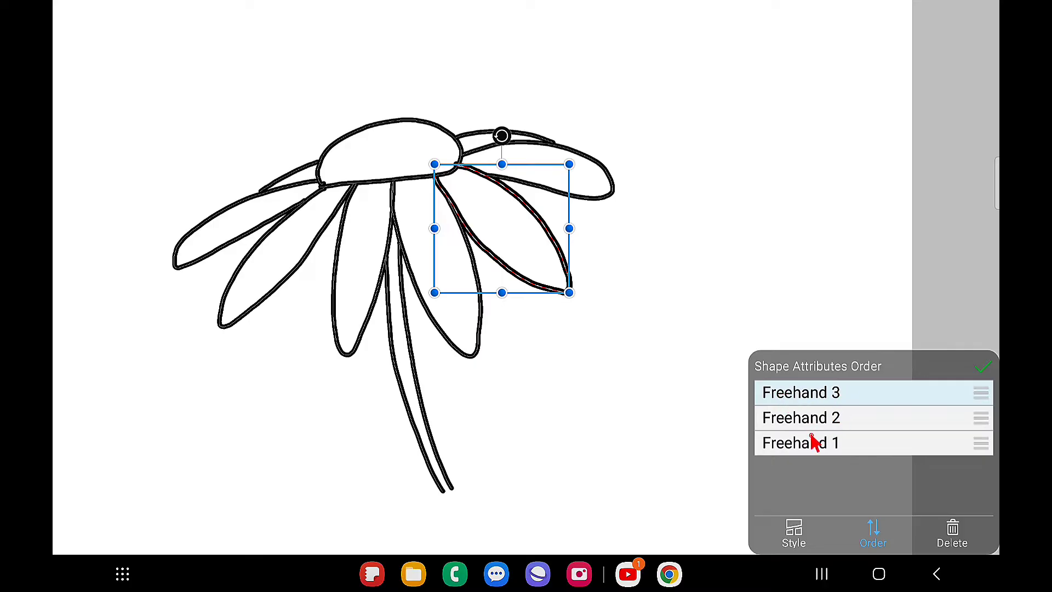
drag(980, 392, 981, 443)
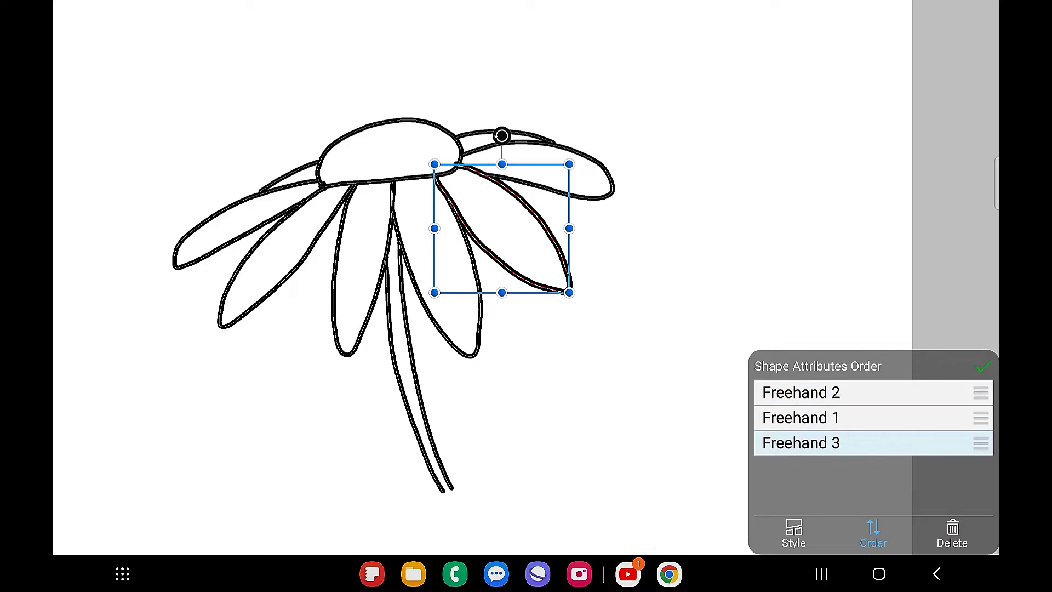
Step: Enlarge and slightly rotate the selected petal so its upper end overlaps the flower's center and the neighboring petals
mouse_move(569, 293)
mouse_down()
mouse_move(606, 422)
mouse_move(618, 408)
mouse_up()
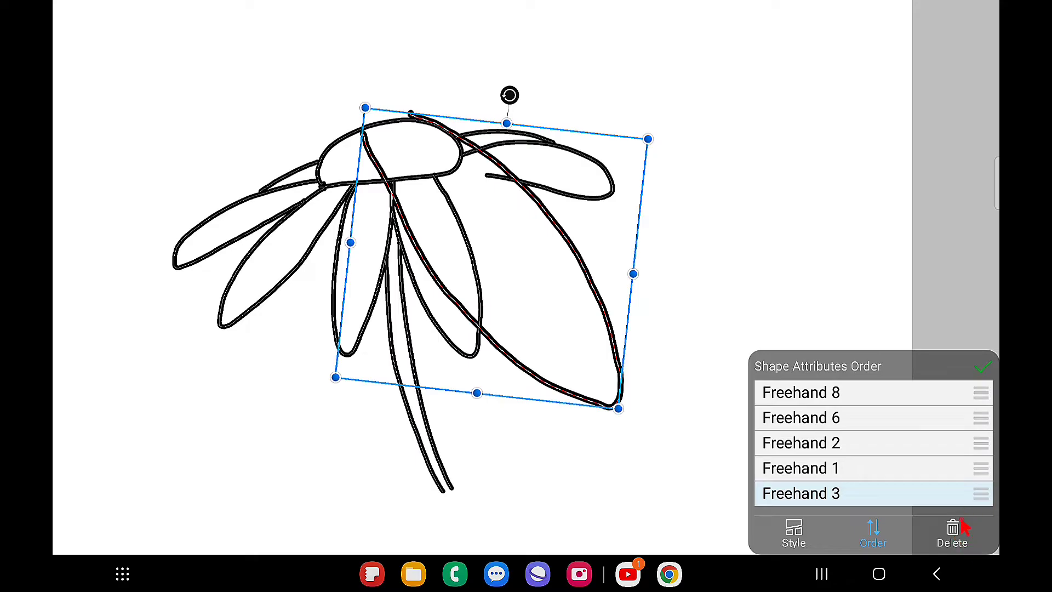
drag(638, 158, 595, 200)
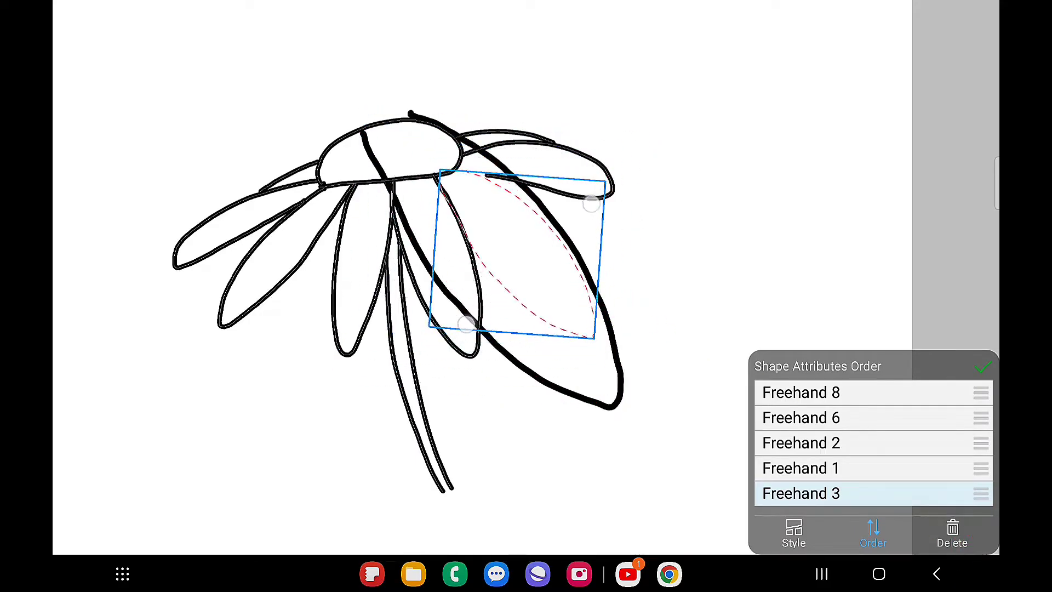
scroll(732, 241, up, 3)
drag(502, 272, 466, 237)
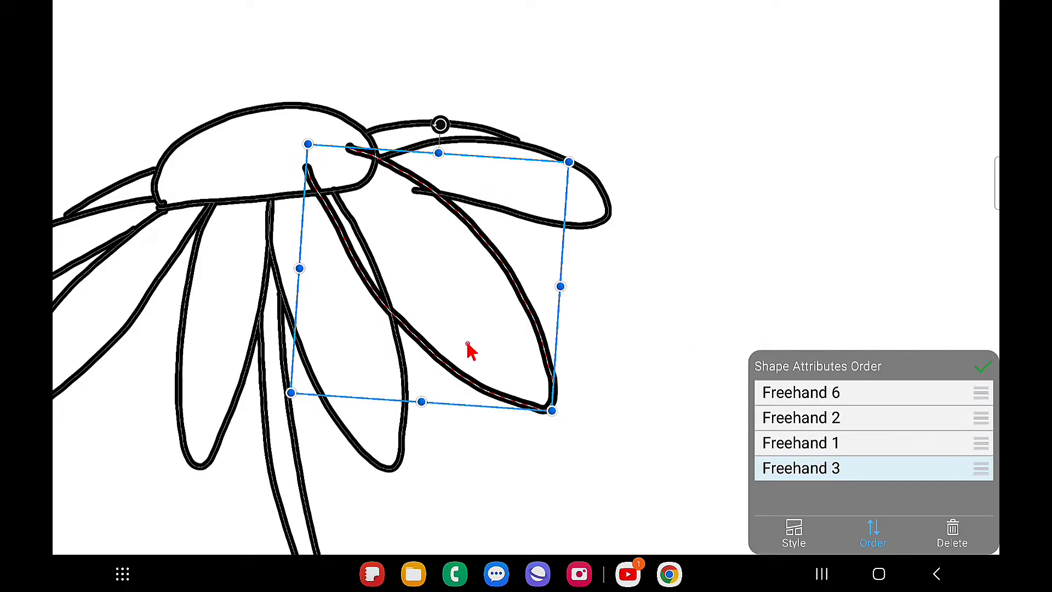
Step: Move Freehand 3 to the front of the shape order and recolor its line bright green
drag(981, 472, 980, 392)
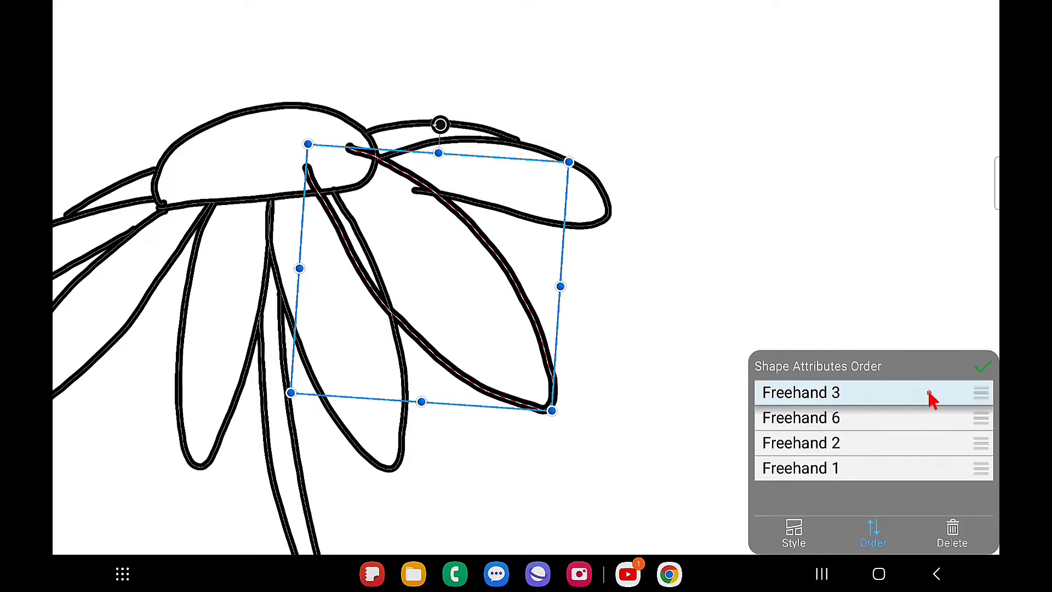
click(794, 534)
click(846, 403)
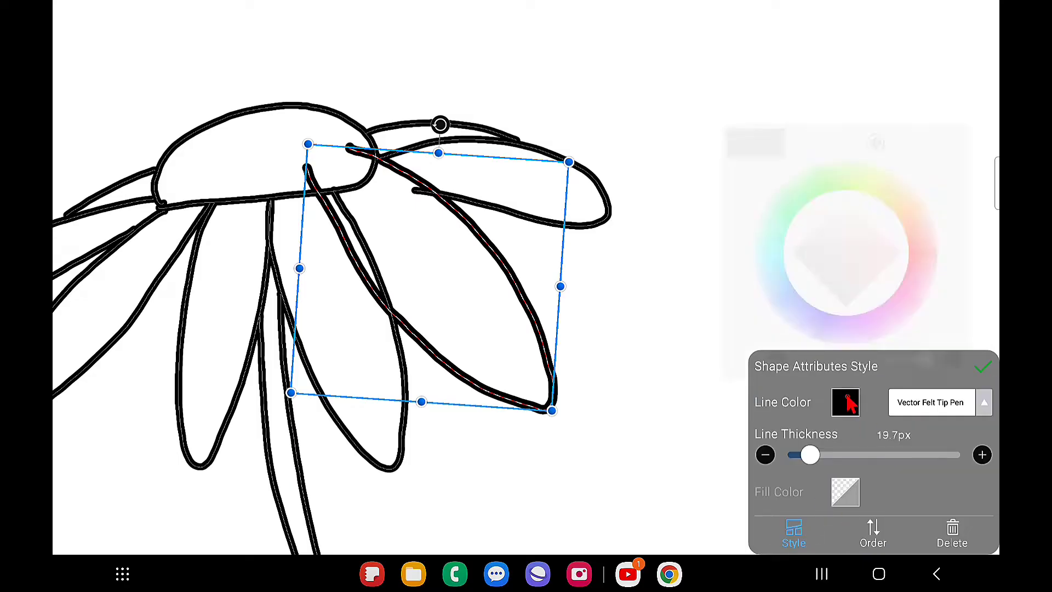
click(818, 197)
drag(818, 239, 920, 247)
click(660, 326)
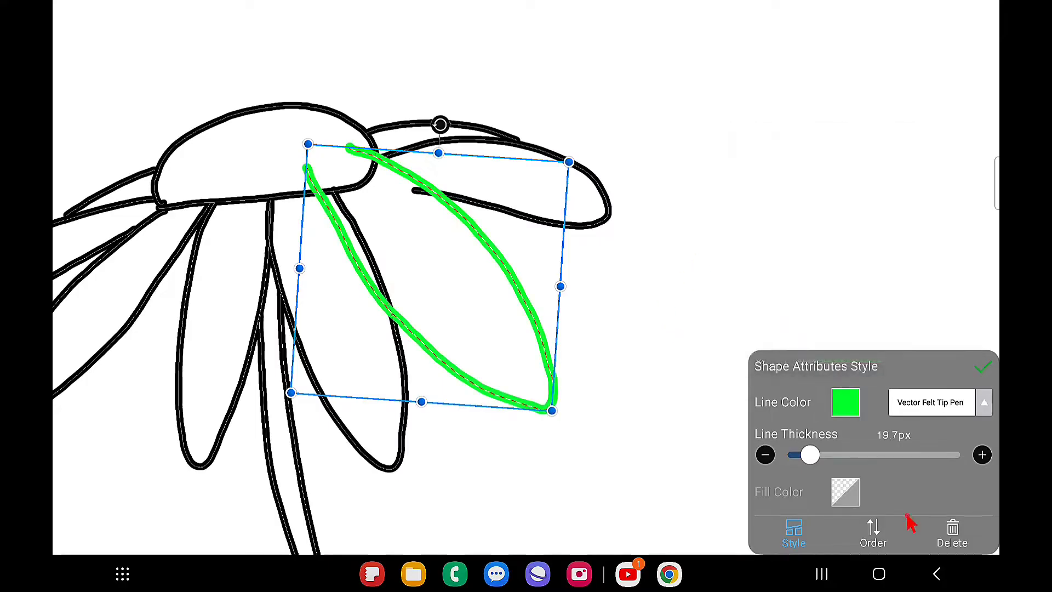
Step: Lower the green petal, Freehand 3, one level at a time in the shape order until it lies below Freehand 1
click(881, 530)
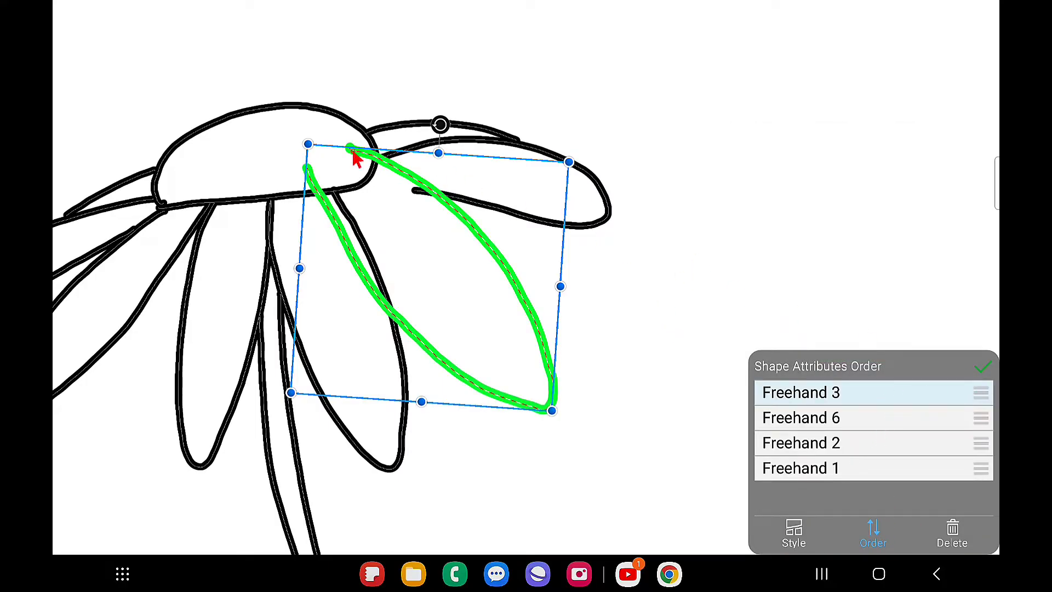
mouse_move(981, 393)
mouse_down()
mouse_move(991, 419)
mouse_move(970, 419)
mouse_up()
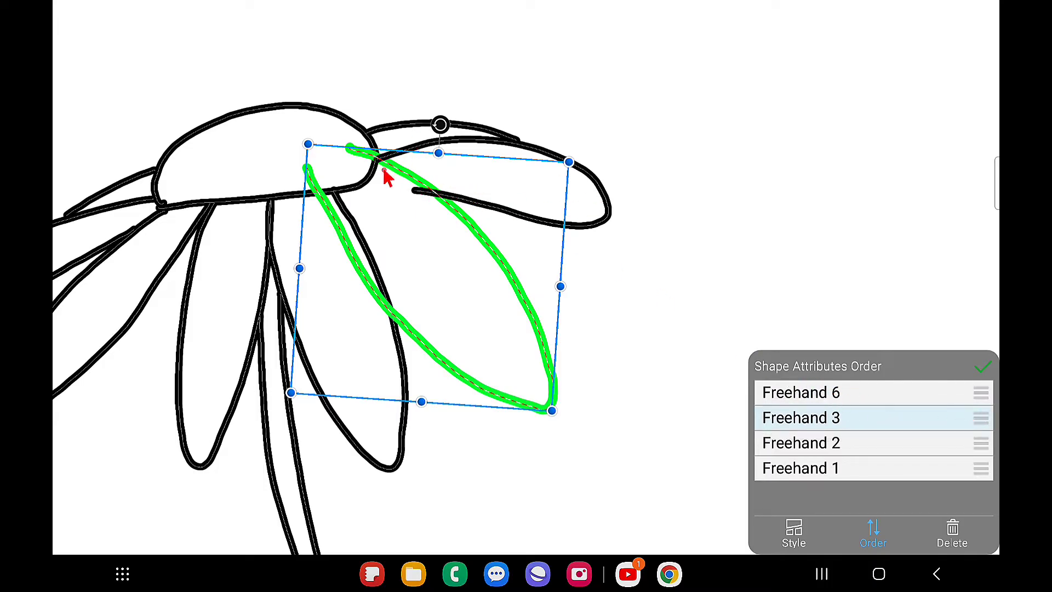
drag(981, 419, 981, 444)
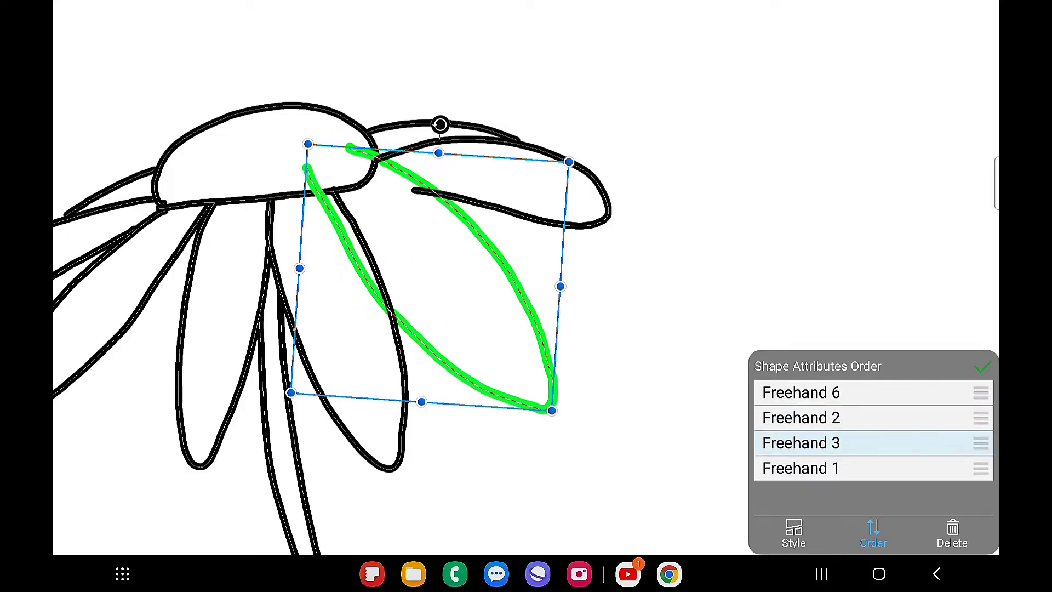
drag(981, 445, 980, 469)
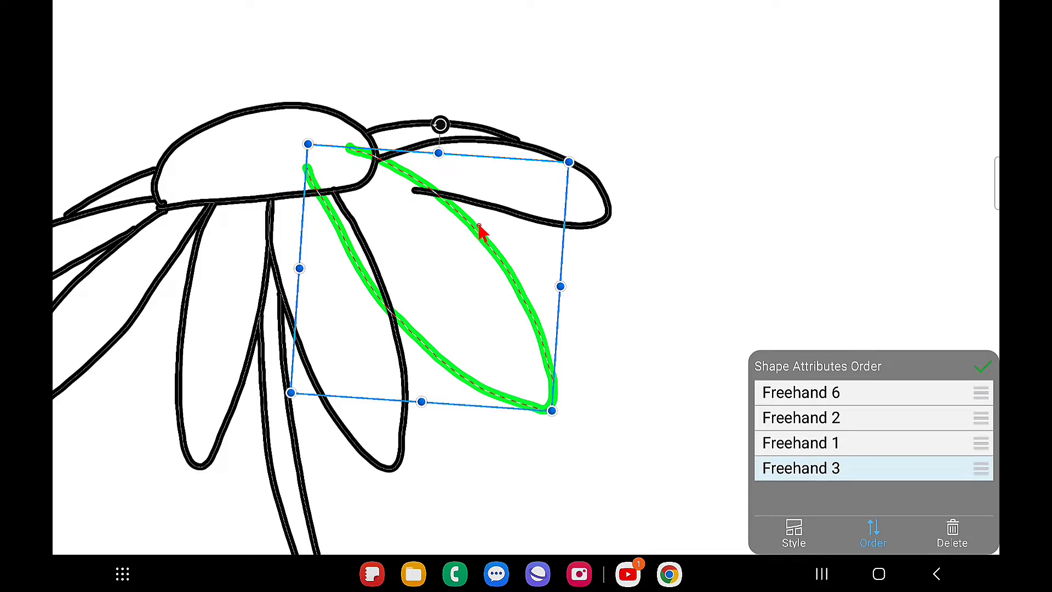
Step: Shrink the green petal, reposition it with its upper end against the flower's center, and close the shape attributes
mouse_move(566, 169)
mouse_down()
mouse_move(500, 240)
mouse_move(501, 230)
mouse_up()
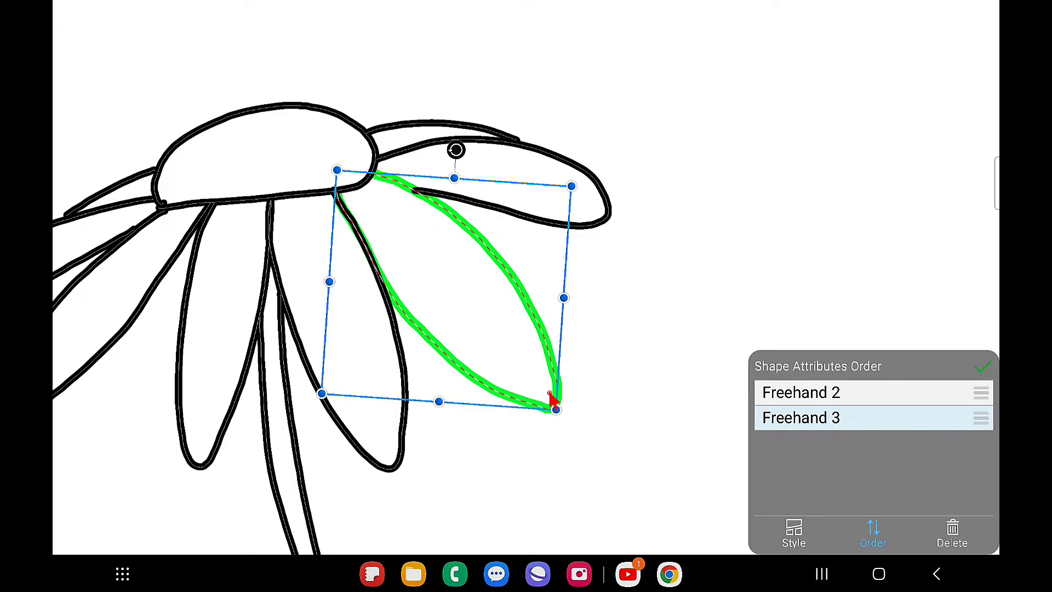
mouse_move(504, 352)
mouse_down()
mouse_move(525, 368)
mouse_move(527, 349)
mouse_up()
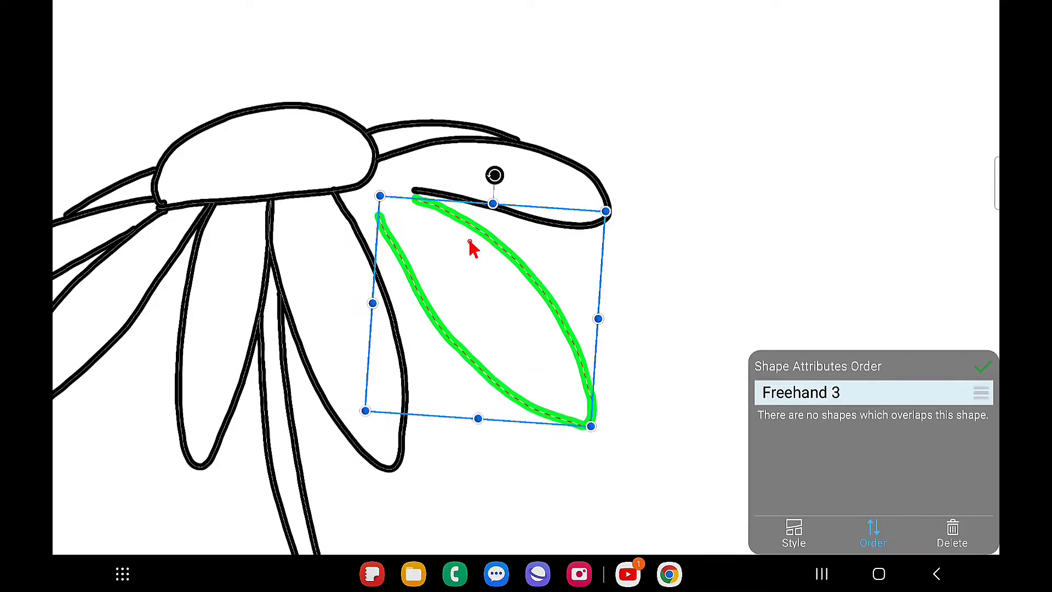
drag(526, 312, 474, 295)
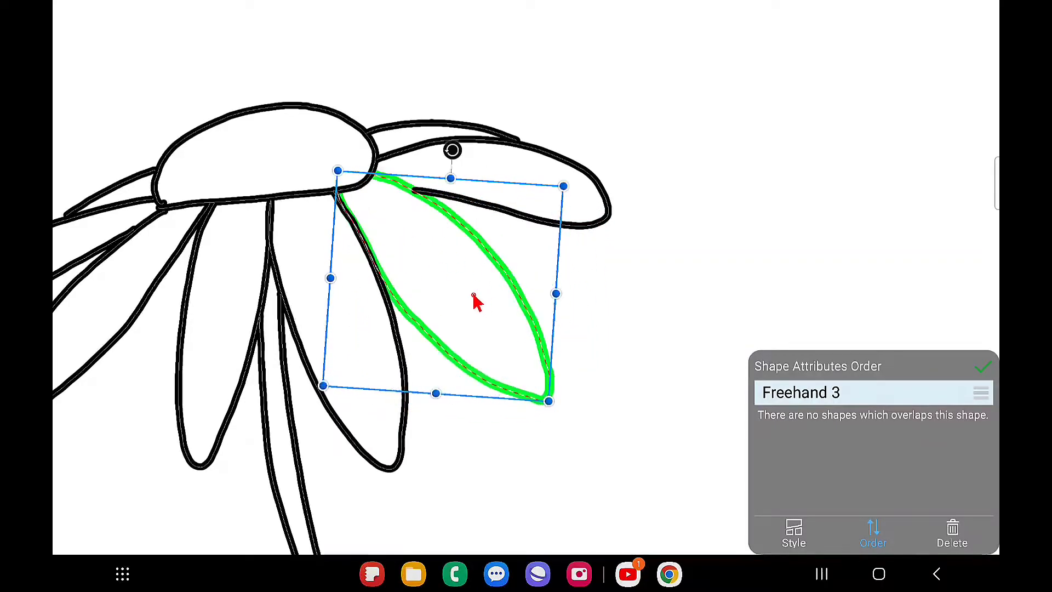
click(795, 529)
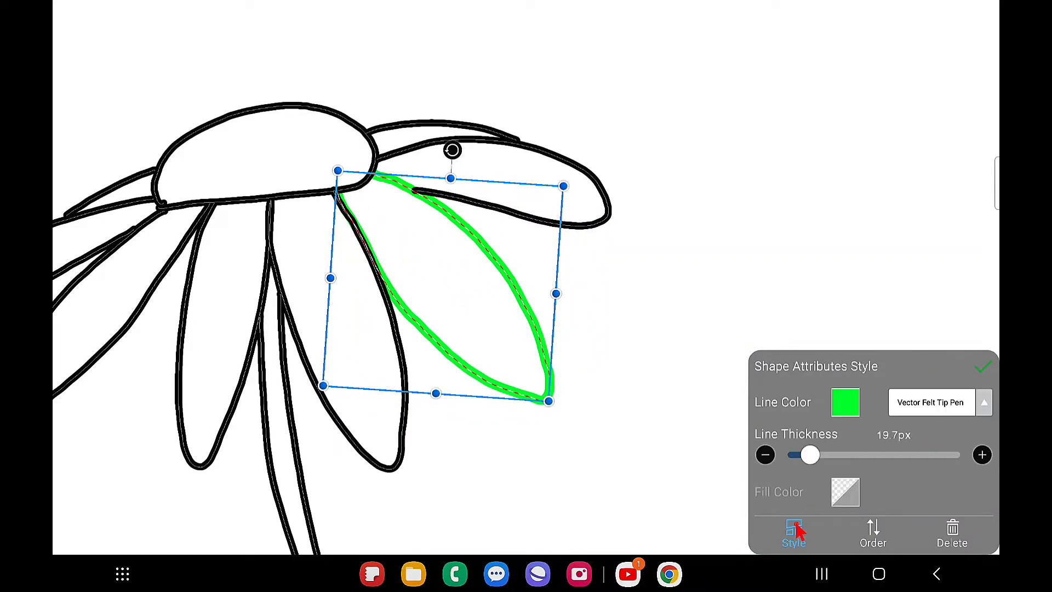
click(969, 362)
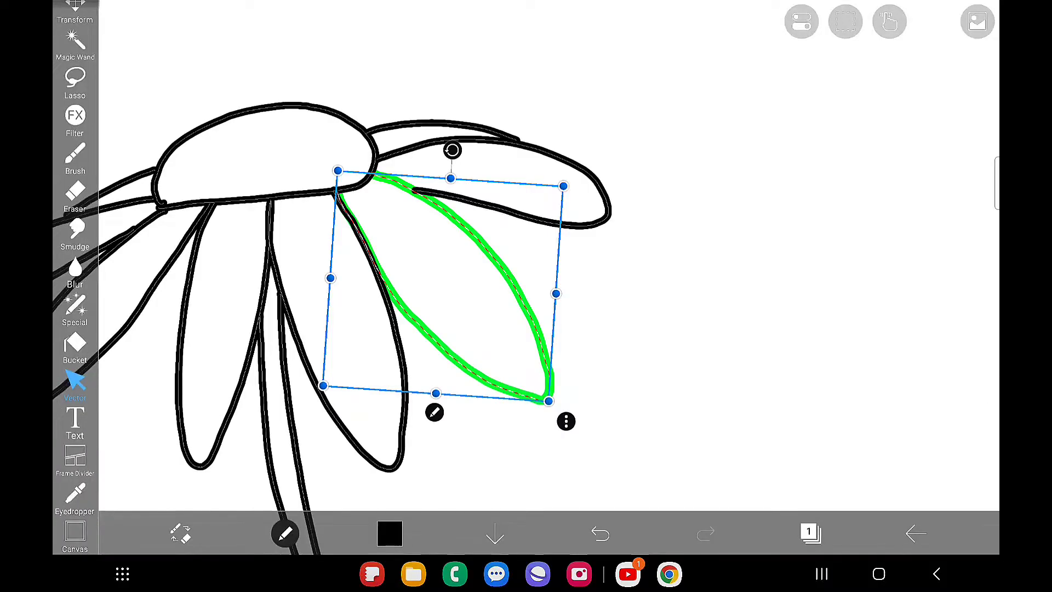
Step: Start editing the vertices of the green petal
scroll(629, 262, down, 2)
scroll(629, 262, up, 4)
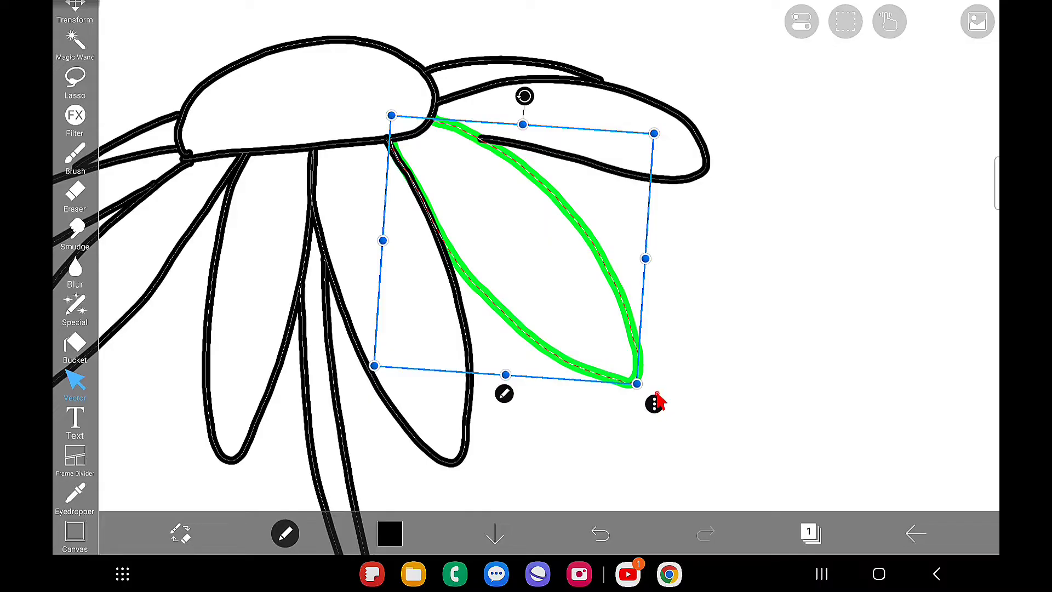
scroll(630, 348, down, 2)
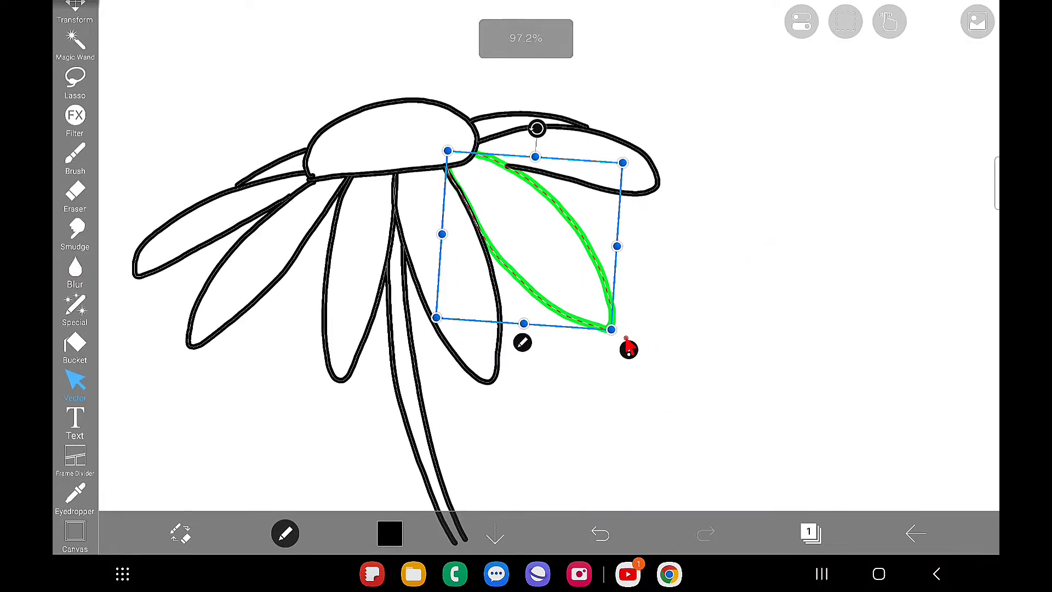
click(630, 349)
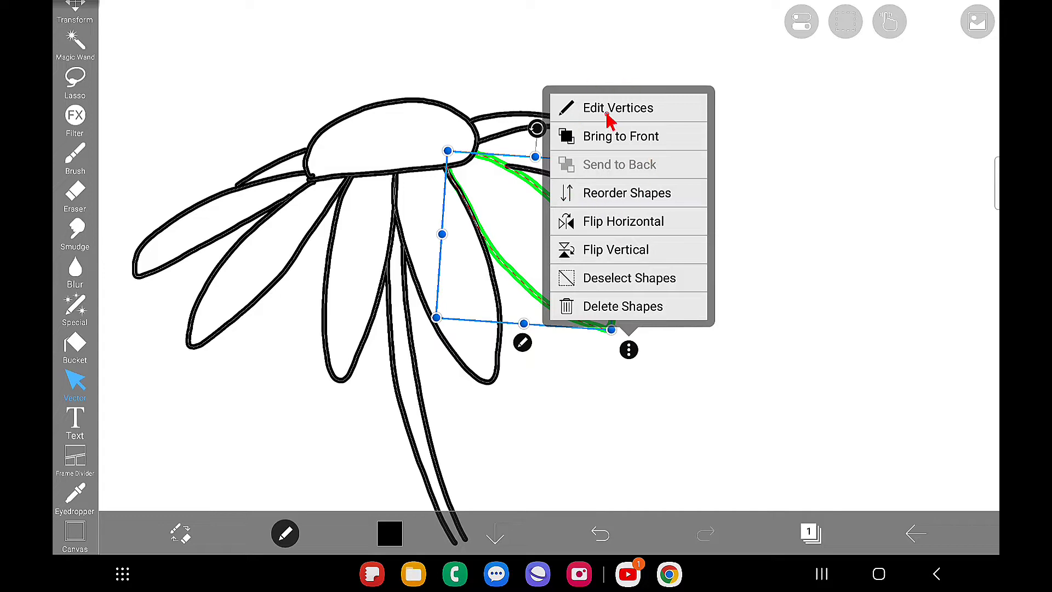
click(636, 109)
Step: Pull individual vertices outward on the green petal's outer edge near the tip to form spikes
scroll(688, 330, up, 5)
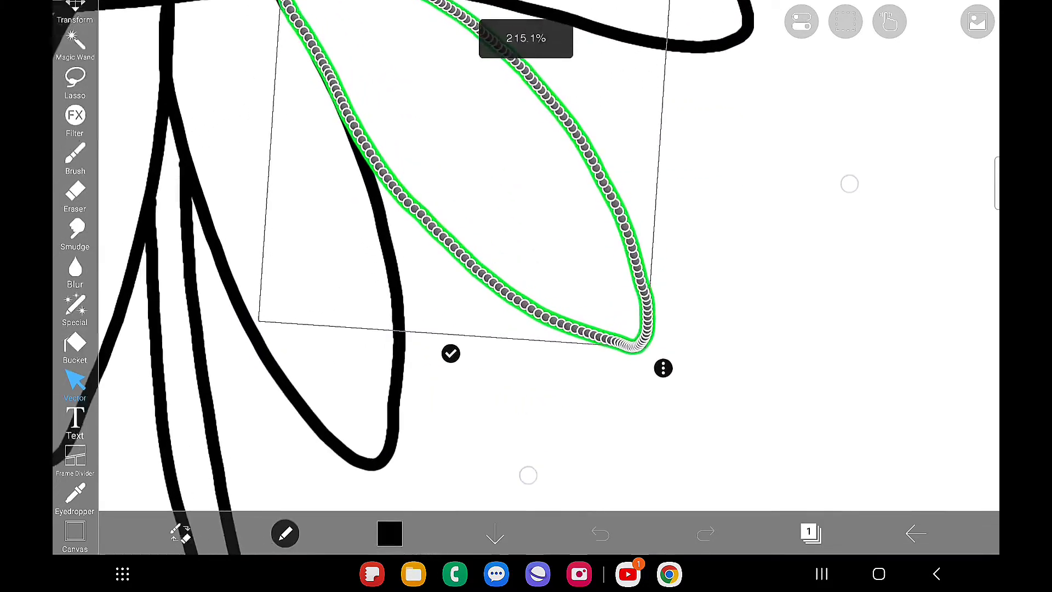
scroll(657, 285, up, 5)
scroll(724, 263, up, 10)
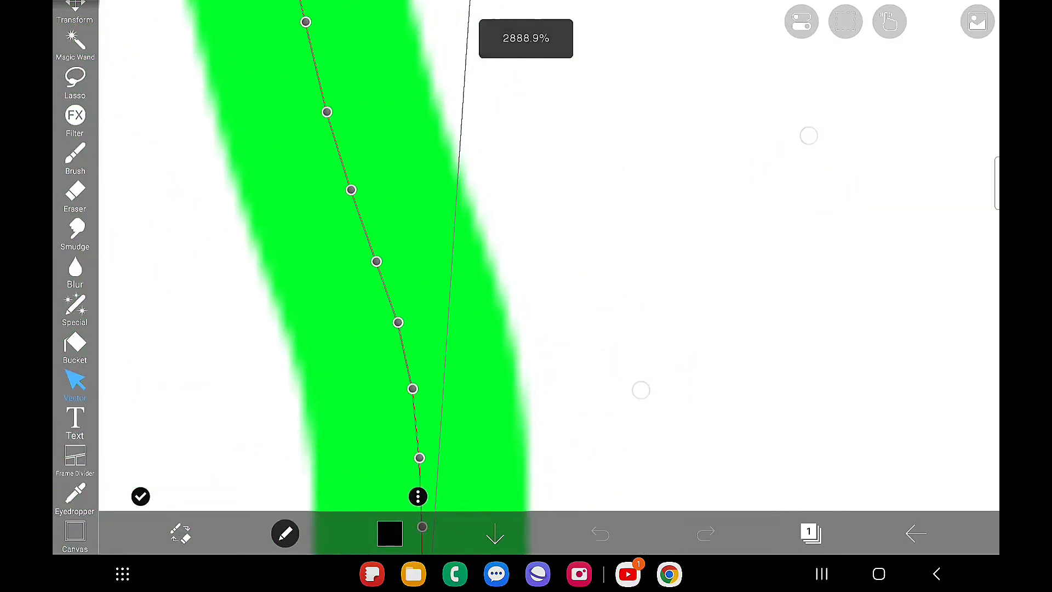
scroll(725, 262, up, 5)
scroll(640, 281, down, 10)
scroll(640, 281, down, 10)
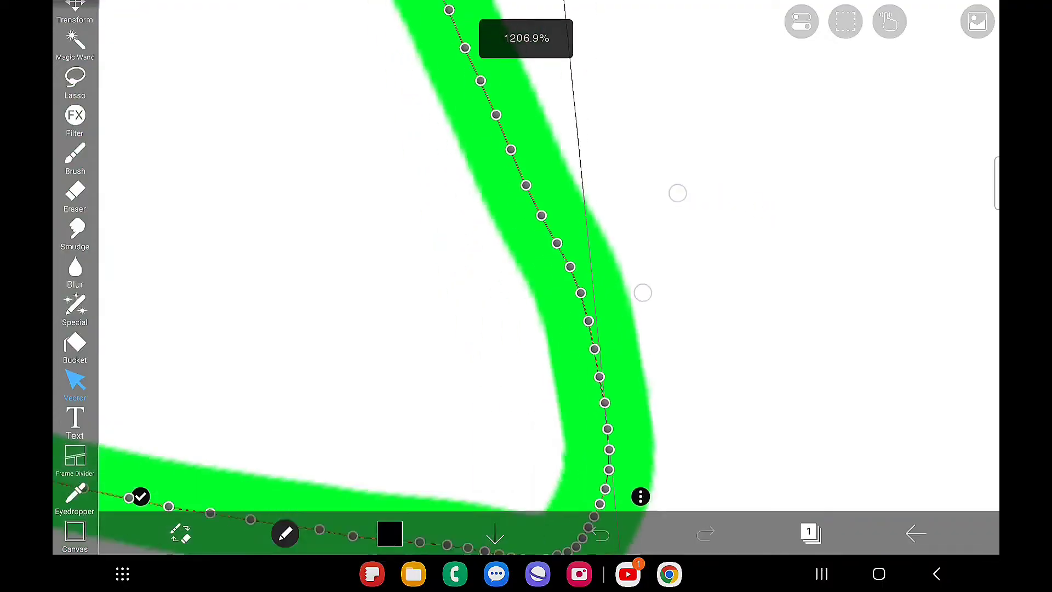
scroll(649, 255, up, 10)
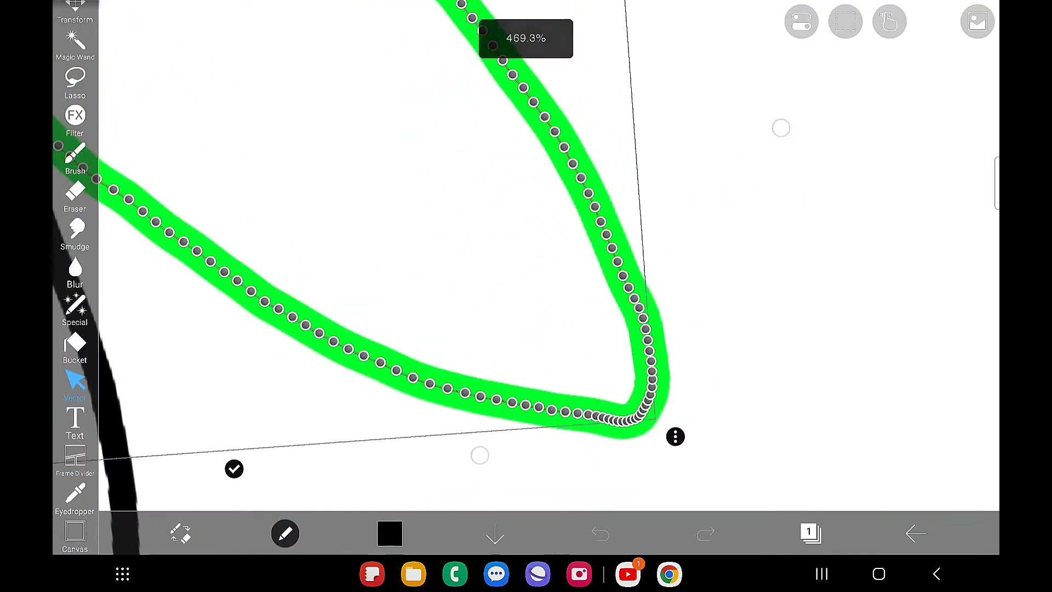
drag(482, 211, 604, 168)
drag(480, 274, 631, 316)
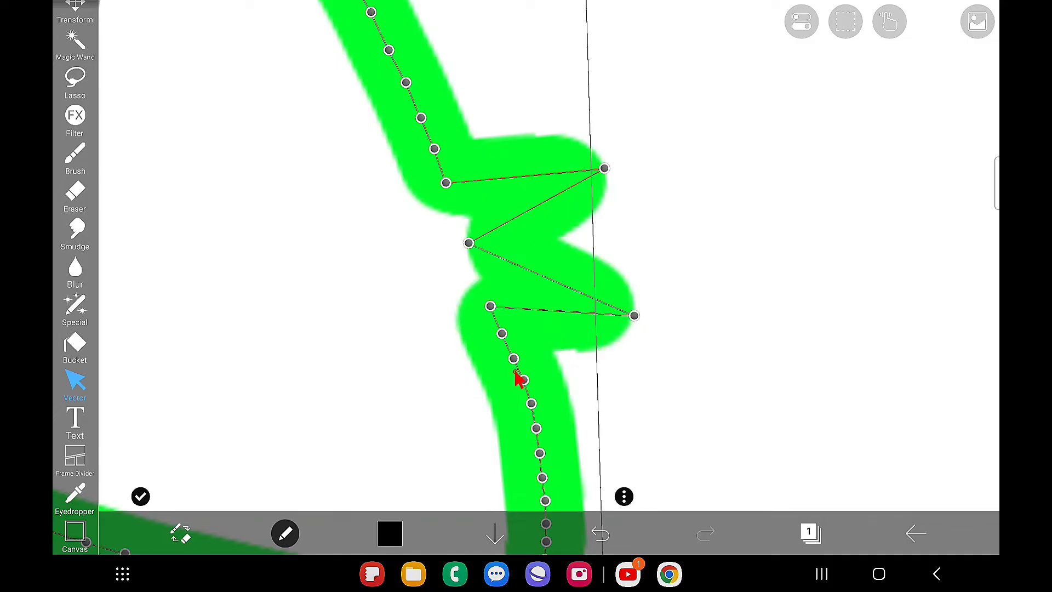
scroll(685, 329, down, 10)
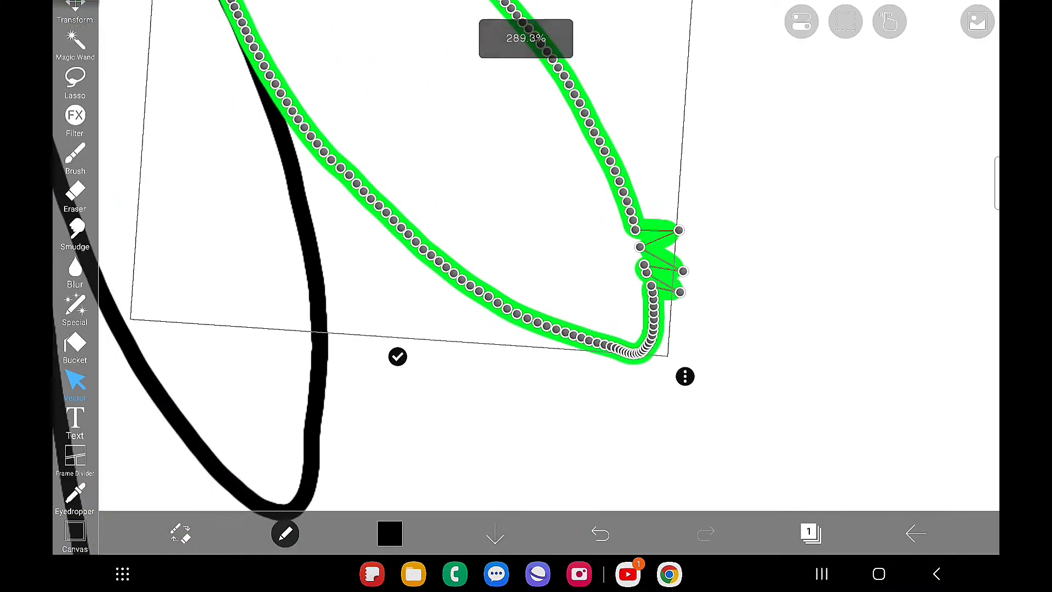
Step: Pull more vertices outward along the green petal's lower edge and around its tip to form further spikes
drag(486, 293, 472, 347)
drag(535, 321, 551, 398)
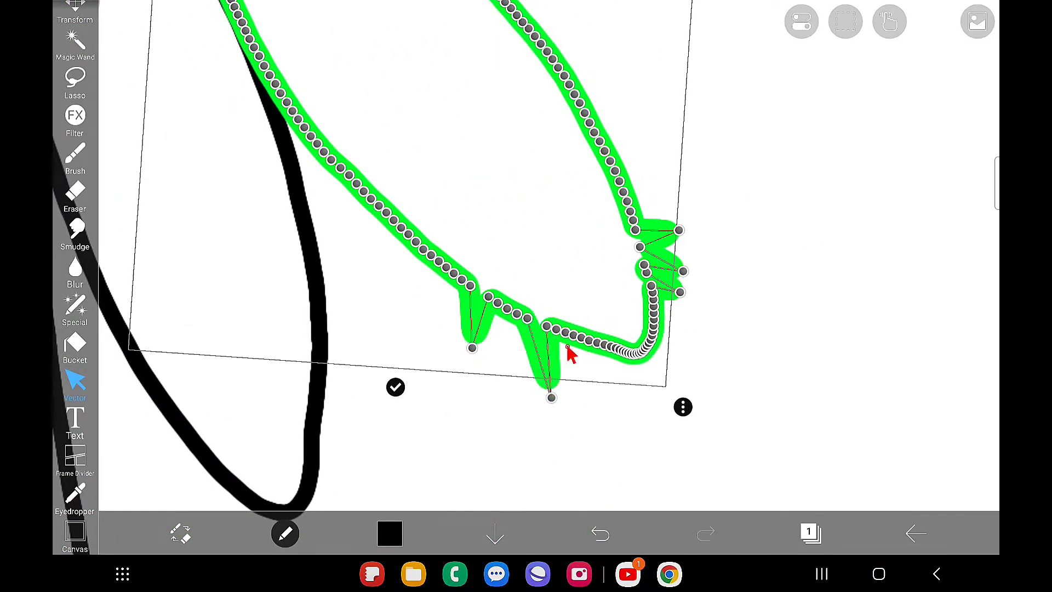
drag(630, 352, 707, 430)
mouse_move(655, 328)
mouse_down()
mouse_move(692, 366)
mouse_move(706, 344)
mouse_up()
drag(611, 346, 584, 414)
scroll(575, 356, up, 10)
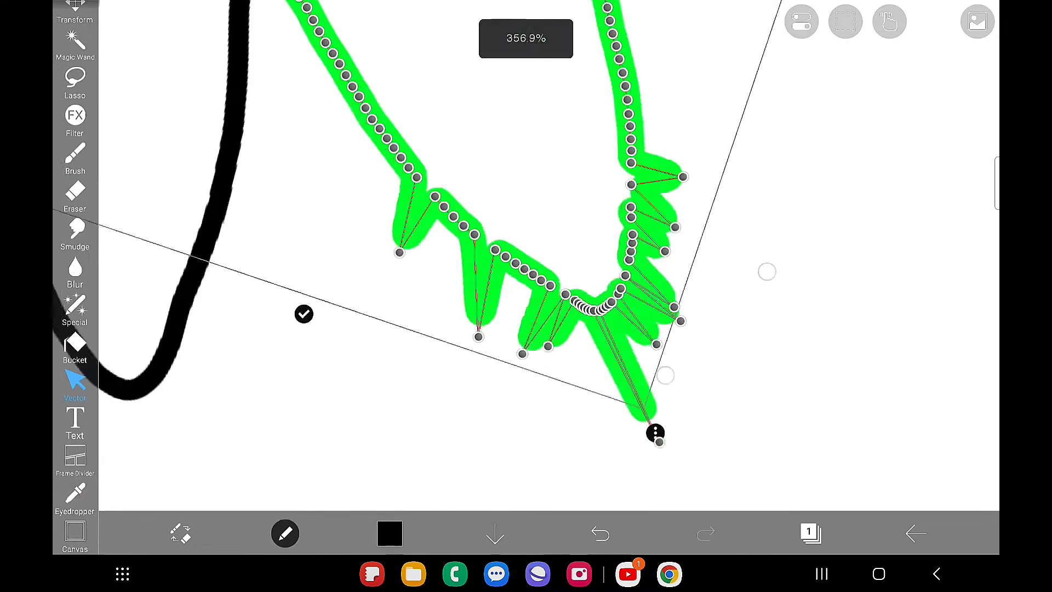
Step: Pull a few vertices on both sides of the long spike at the green petal's tip outward
scroll(109, 132, up, 5)
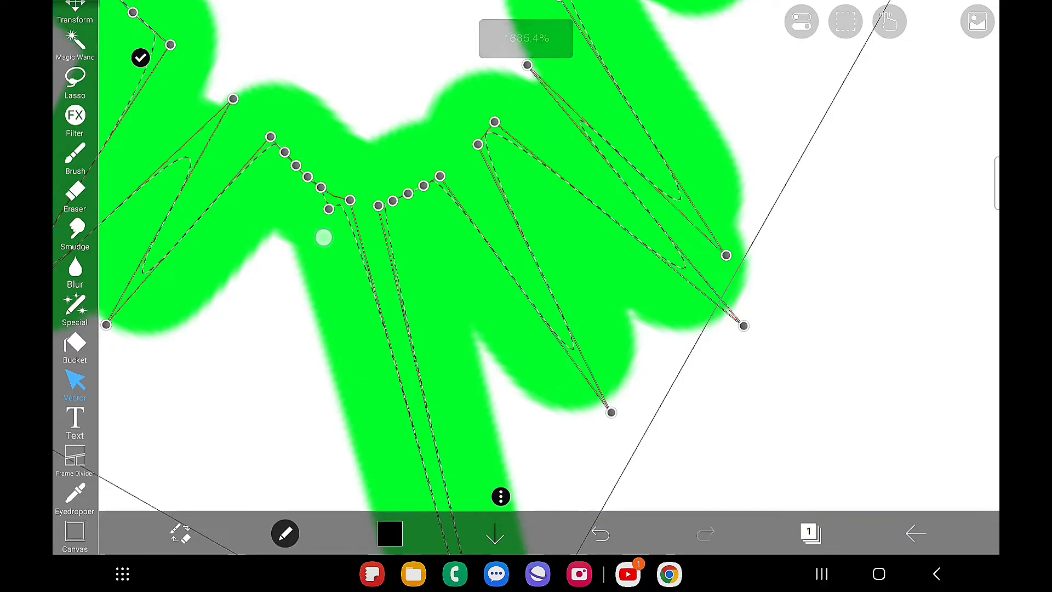
drag(324, 235, 290, 337)
drag(351, 219, 392, 466)
mouse_move(417, 211)
mouse_down()
mouse_move(439, 251)
mouse_move(455, 253)
mouse_move(506, 359)
mouse_up()
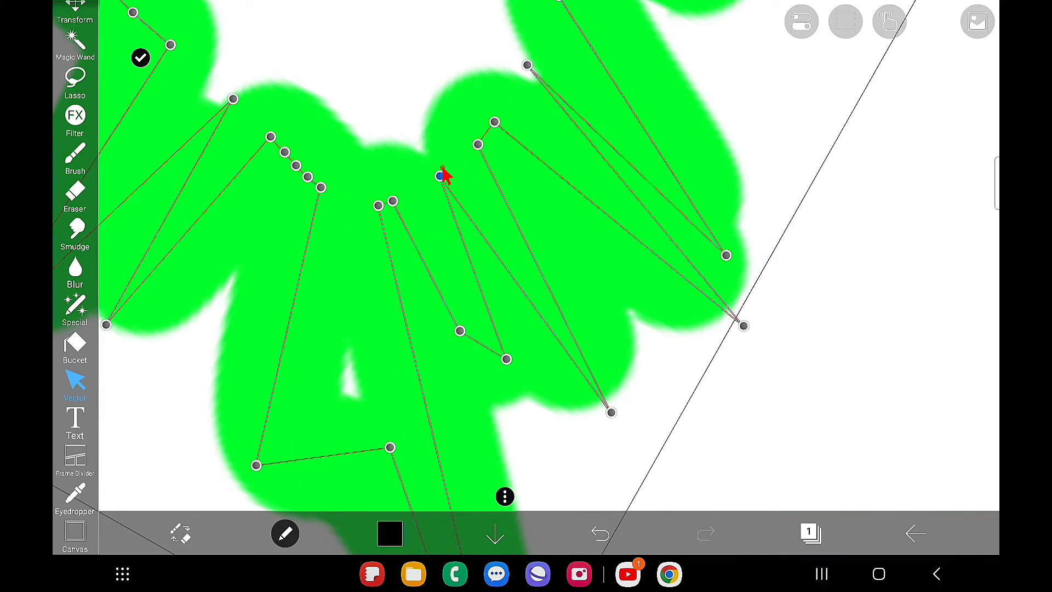
Step: Delete four inner vertices one by one between the spikes just beside the long spike at the green petal's tip
click(505, 497)
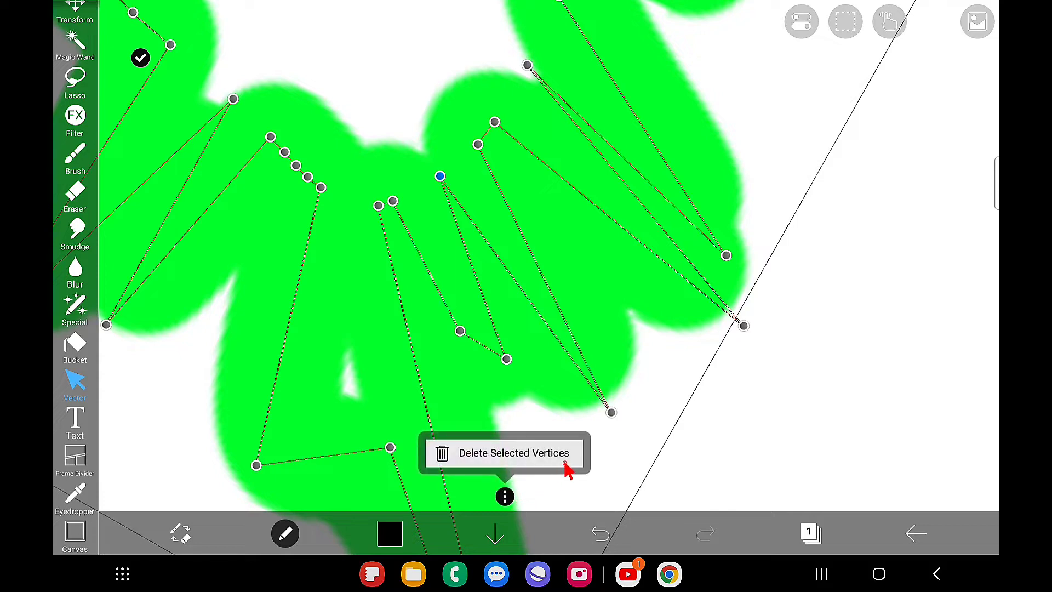
click(542, 453)
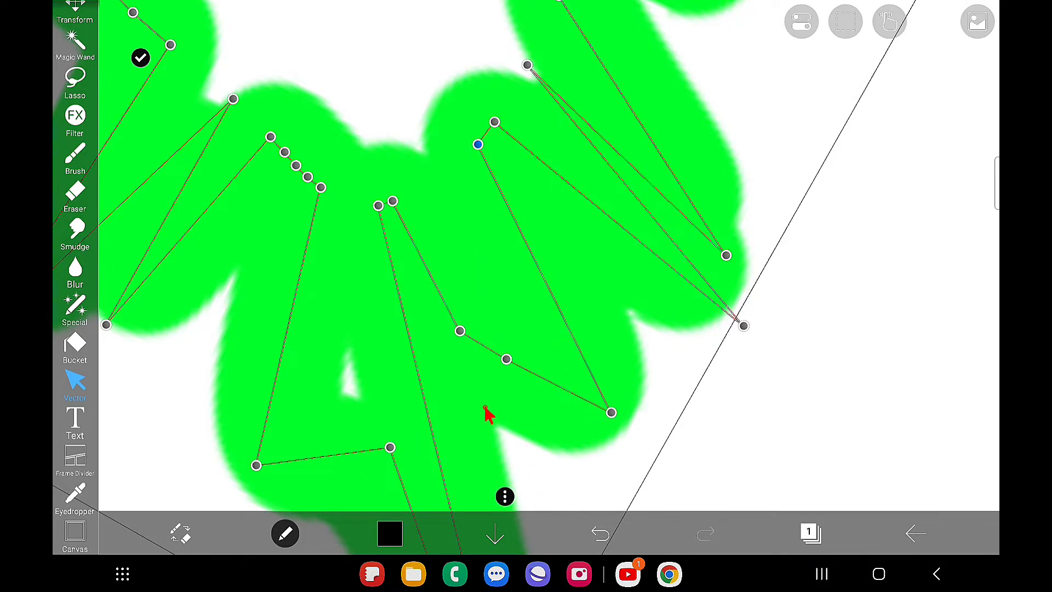
click(505, 496)
click(540, 450)
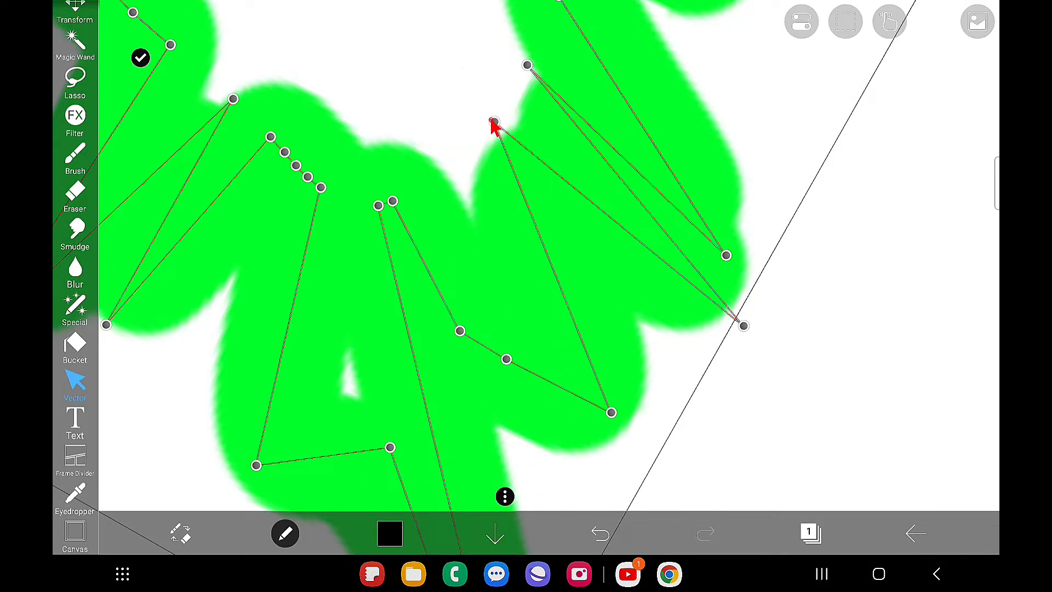
click(504, 496)
click(540, 452)
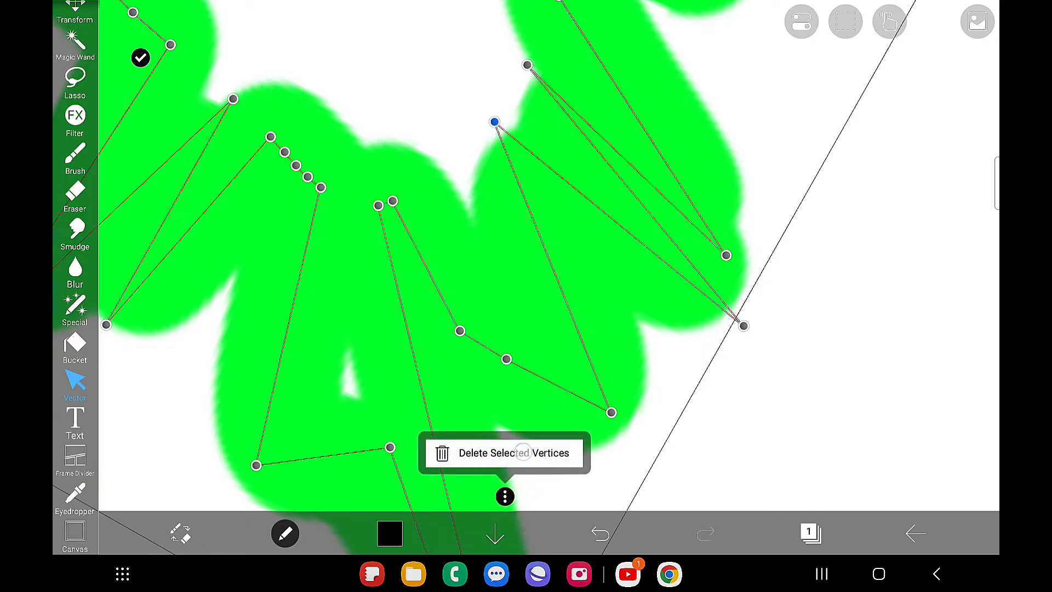
click(505, 496)
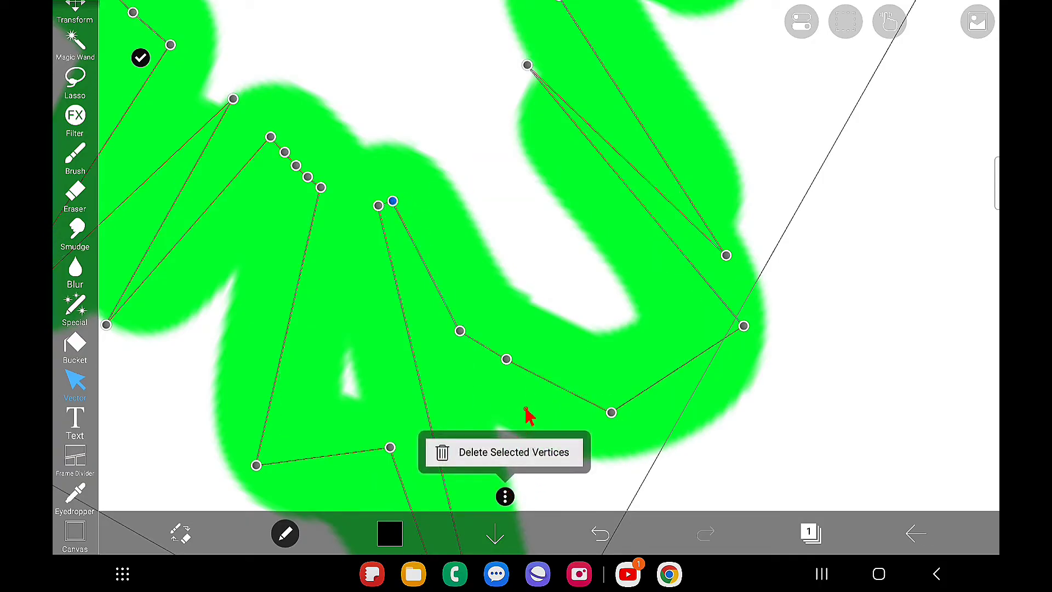
click(540, 451)
Step: Select a run of eight consecutive vertices along the middle of the green petal's outer edge and delete them
scroll(644, 350, down, 2)
scroll(643, 350, down, 3)
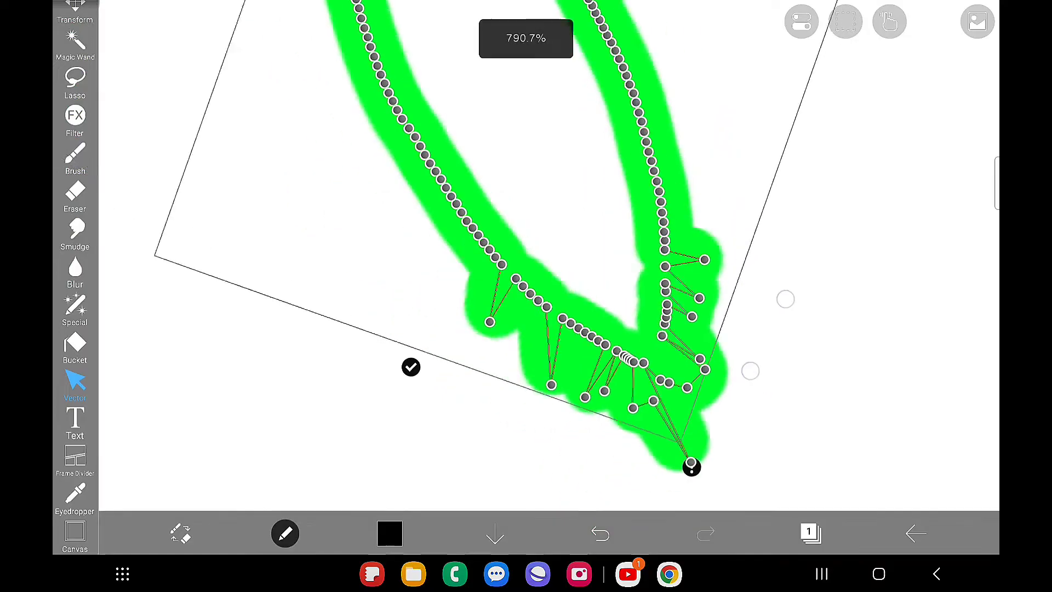
scroll(548, 329, up, 3)
scroll(595, 253, down, 1)
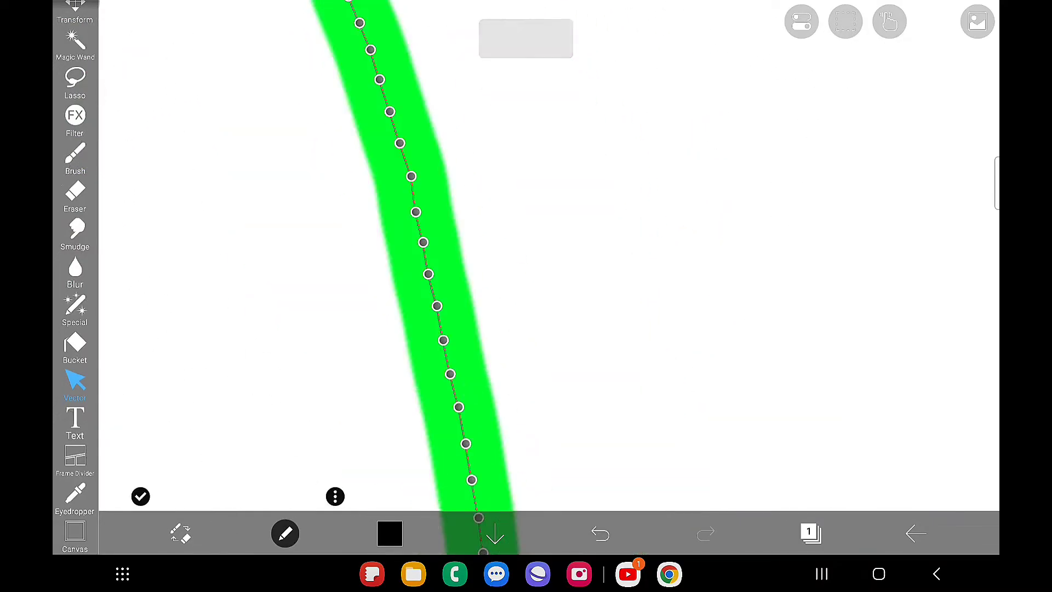
click(415, 211)
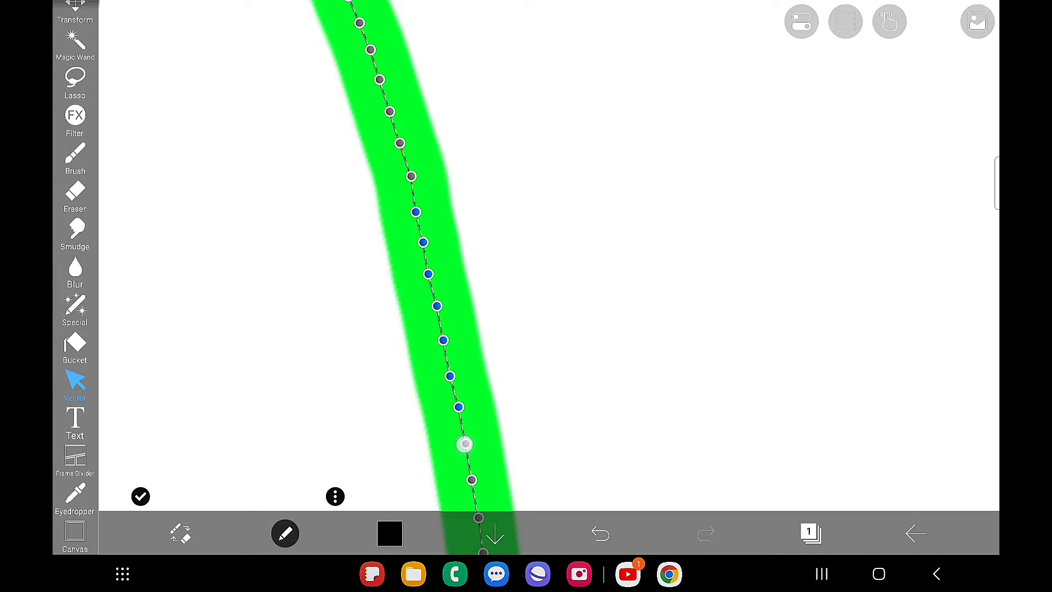
click(334, 496)
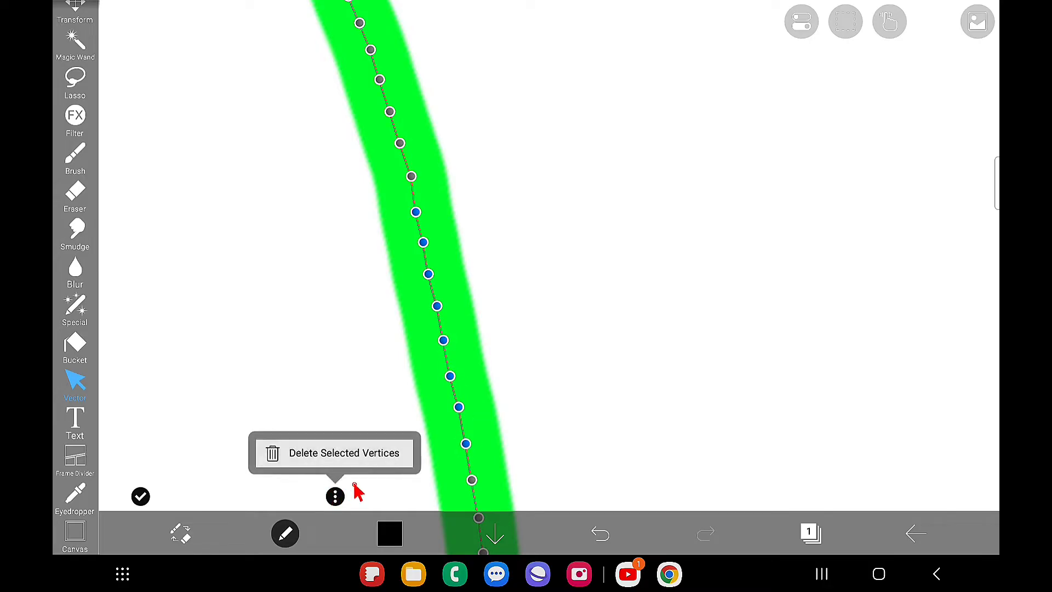
click(335, 453)
Step: Pull the two vertices bordering the gap on the green petal's outer edge outward to form a wide bump
scroll(552, 276, down, 3)
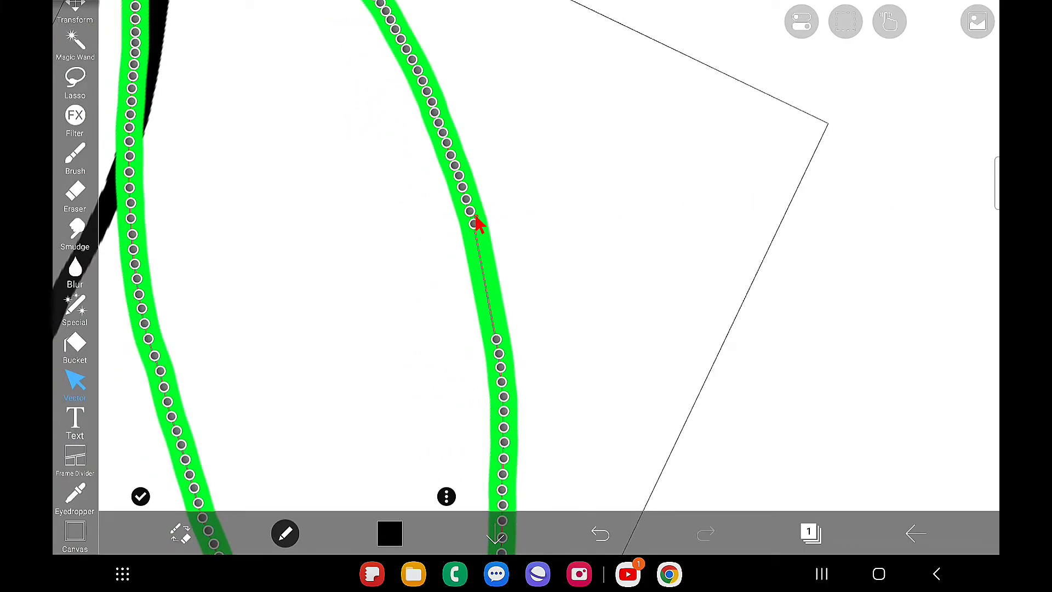
drag(475, 223, 580, 160)
drag(521, 359, 636, 369)
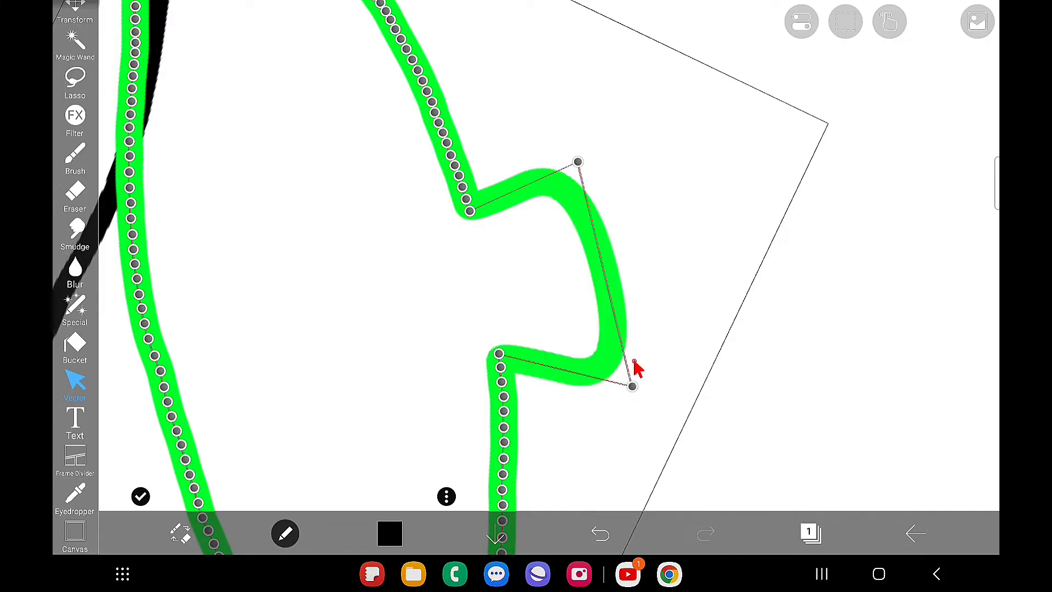
Step: Check the vertex options and apply the vertex changes to the green petal
scroll(548, 274, down, 5)
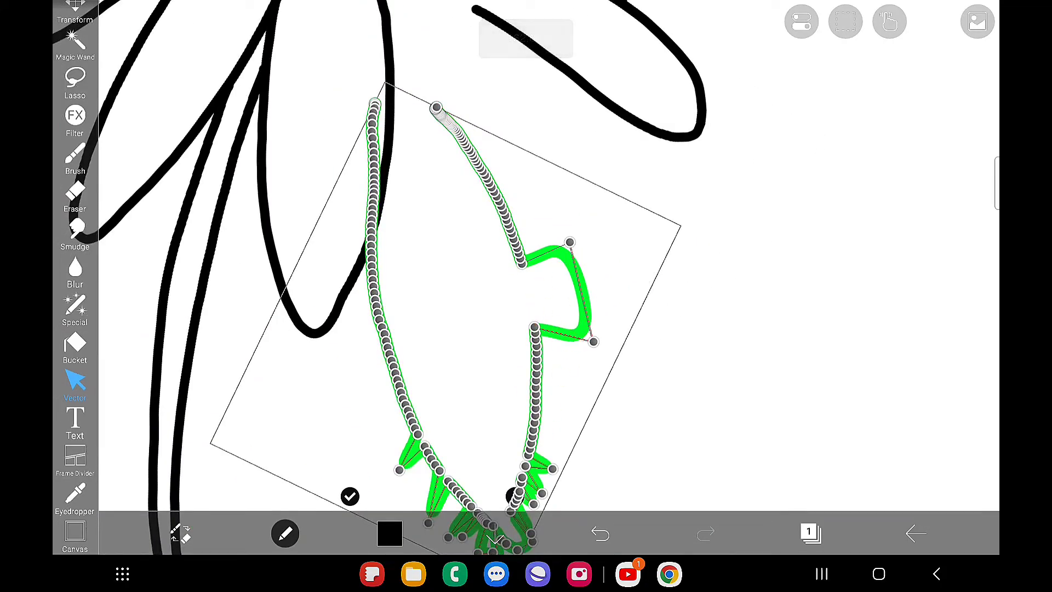
scroll(688, 273, down, 4)
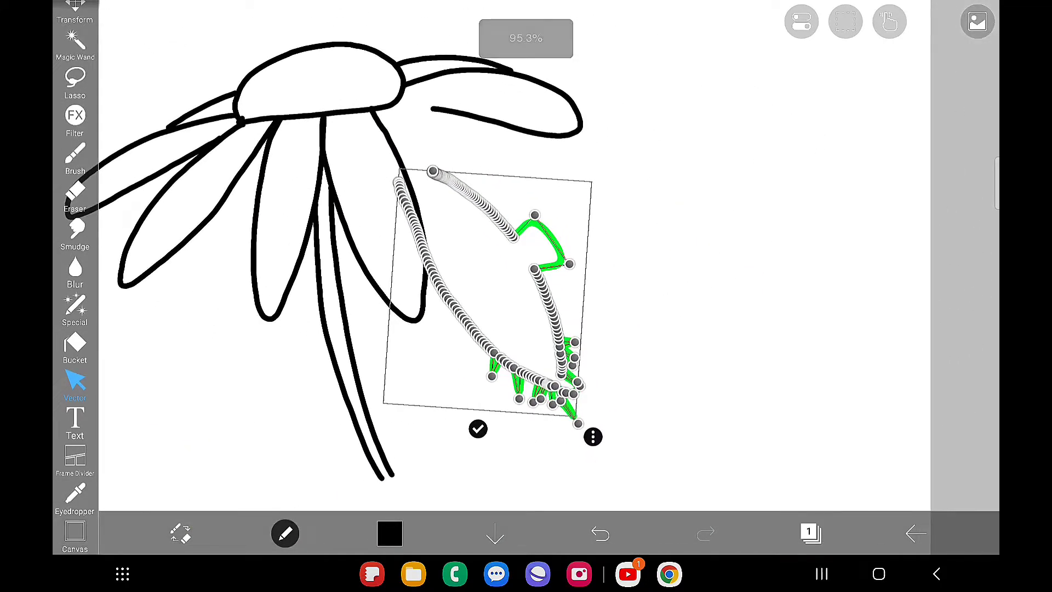
click(592, 437)
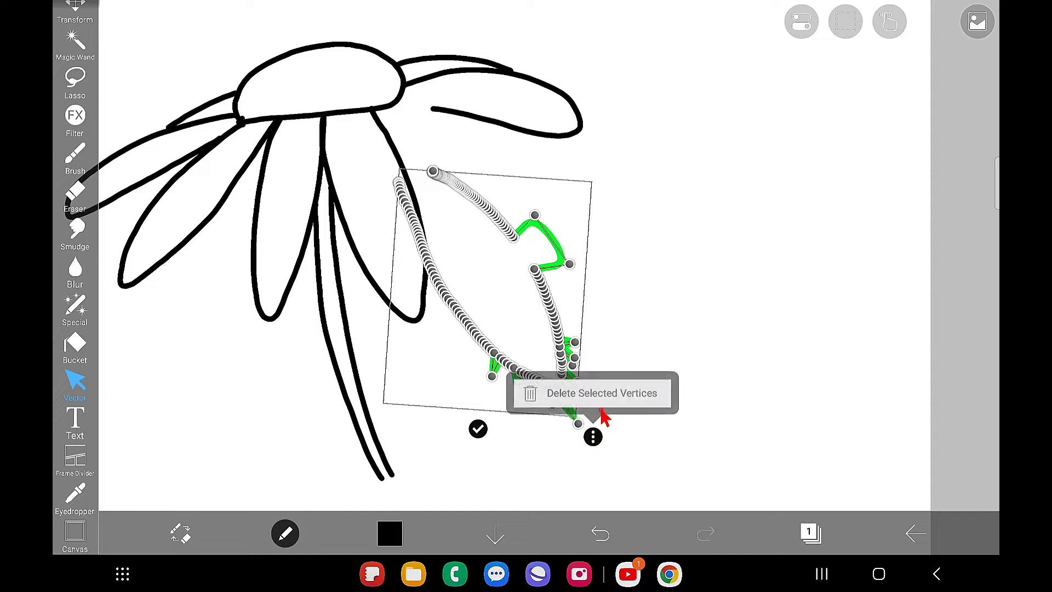
click(514, 453)
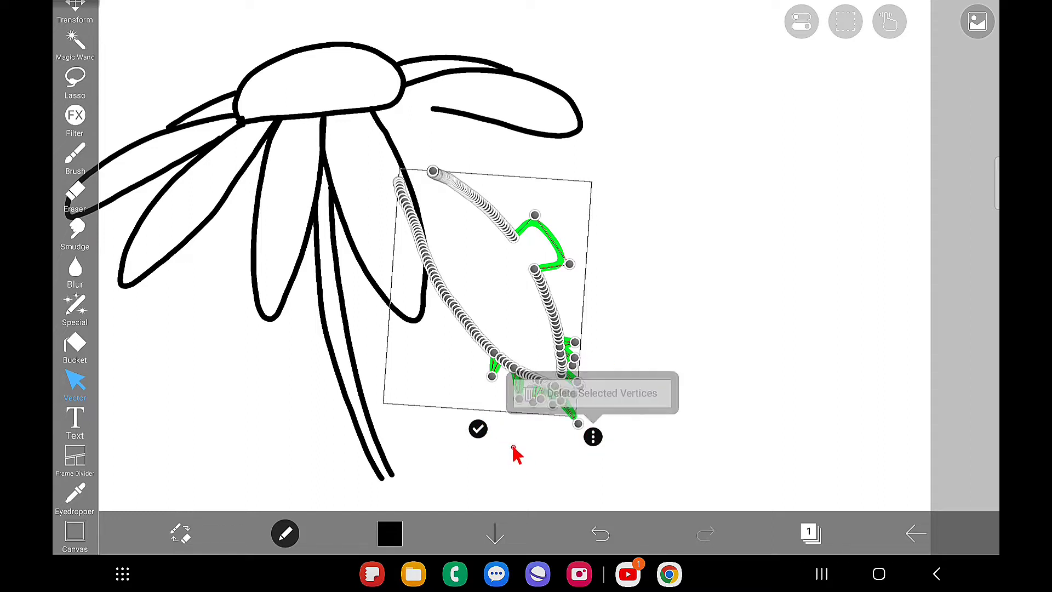
click(478, 430)
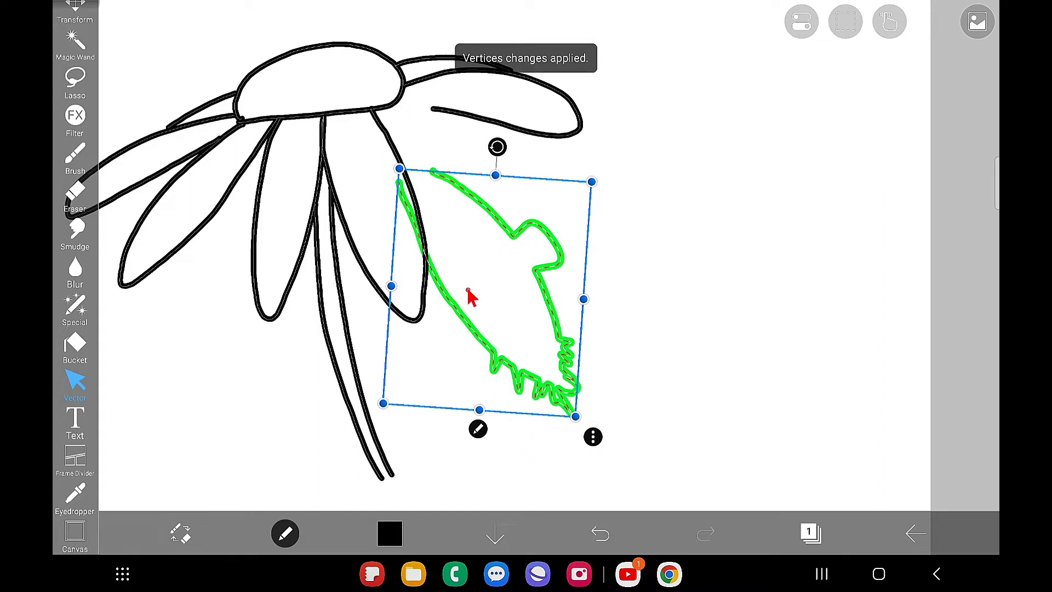
Step: Deselect the green petal, view the drawing with the Brush tool, and reselect the petal with the Vector tool
click(635, 412)
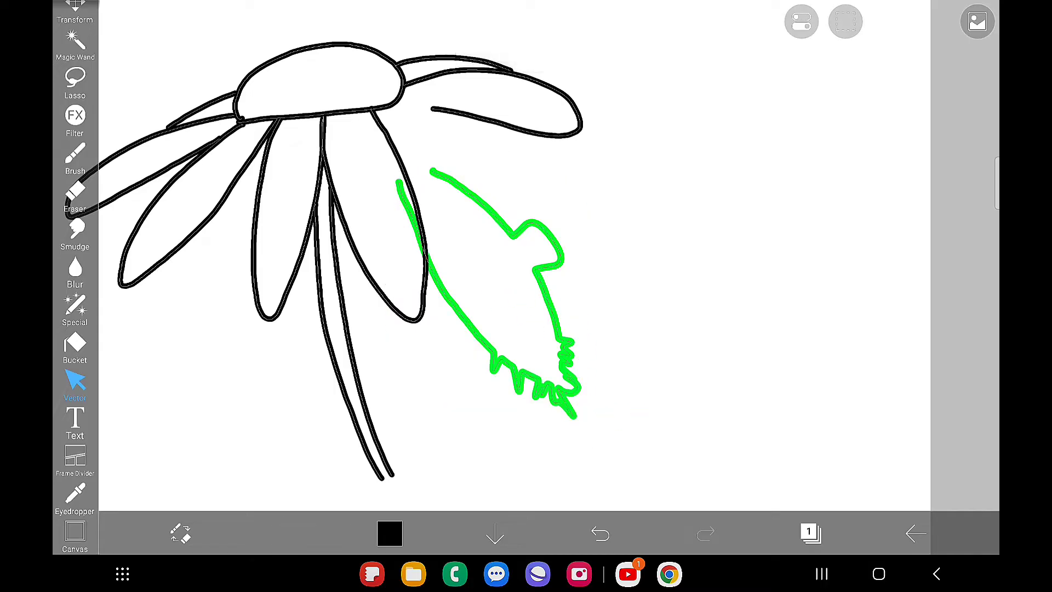
click(66, 159)
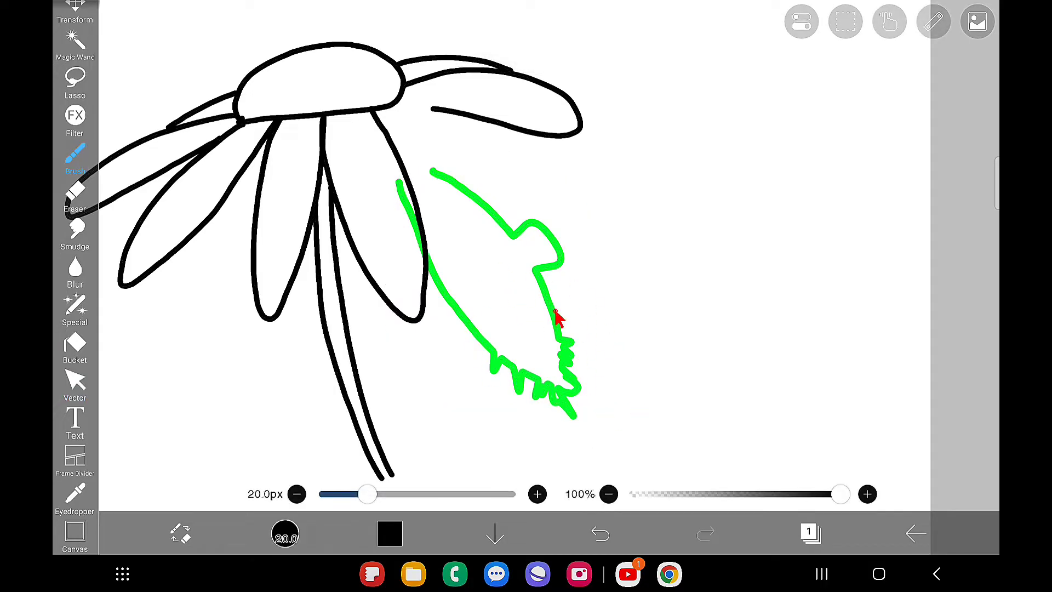
click(75, 384)
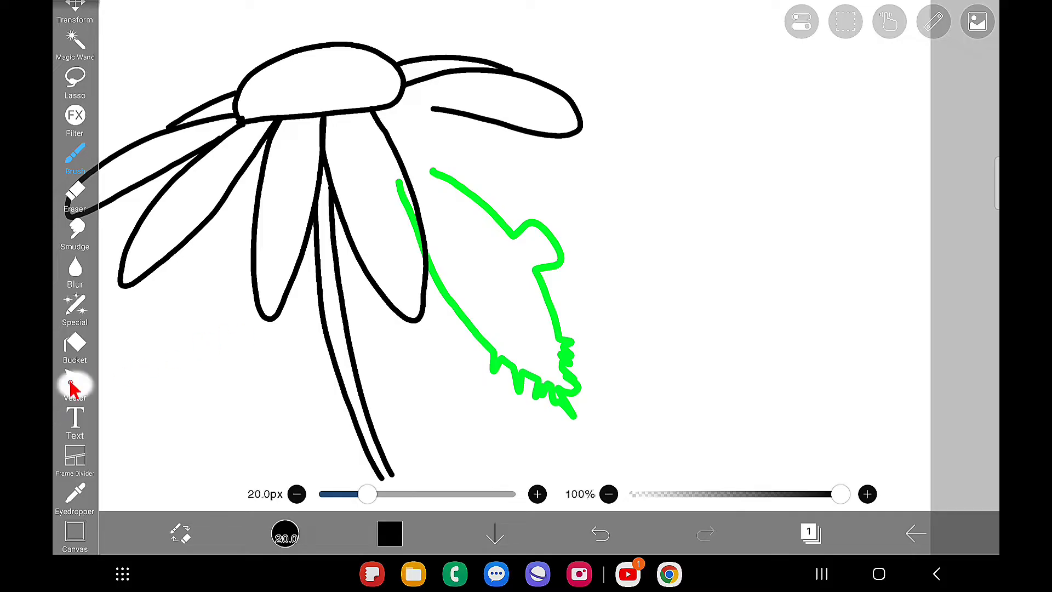
click(560, 393)
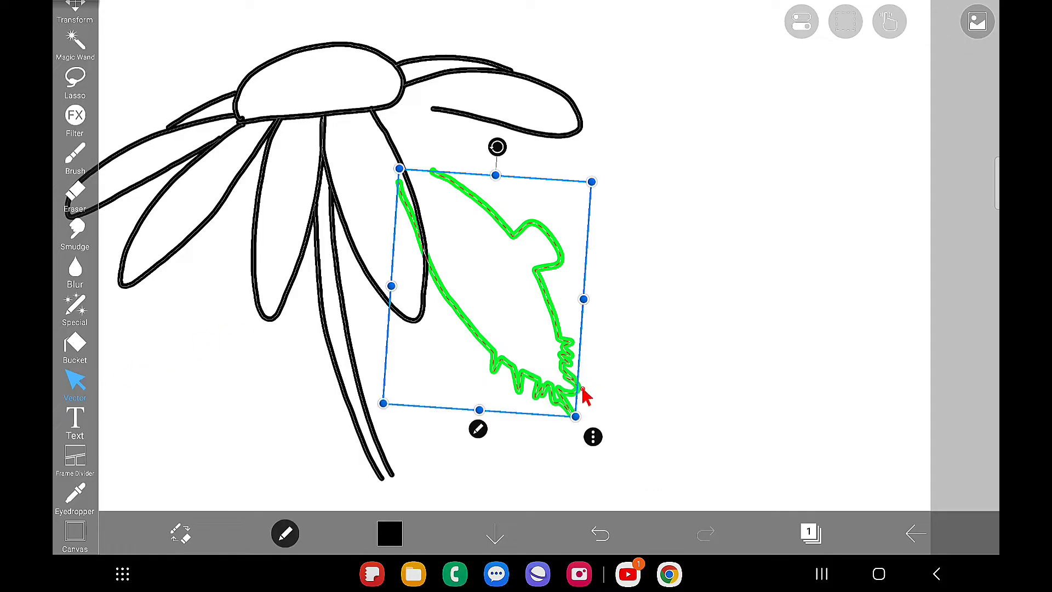
Step: Move the green petal so that its upper end overlaps the flower's center and the neighbouring black petals
click(592, 436)
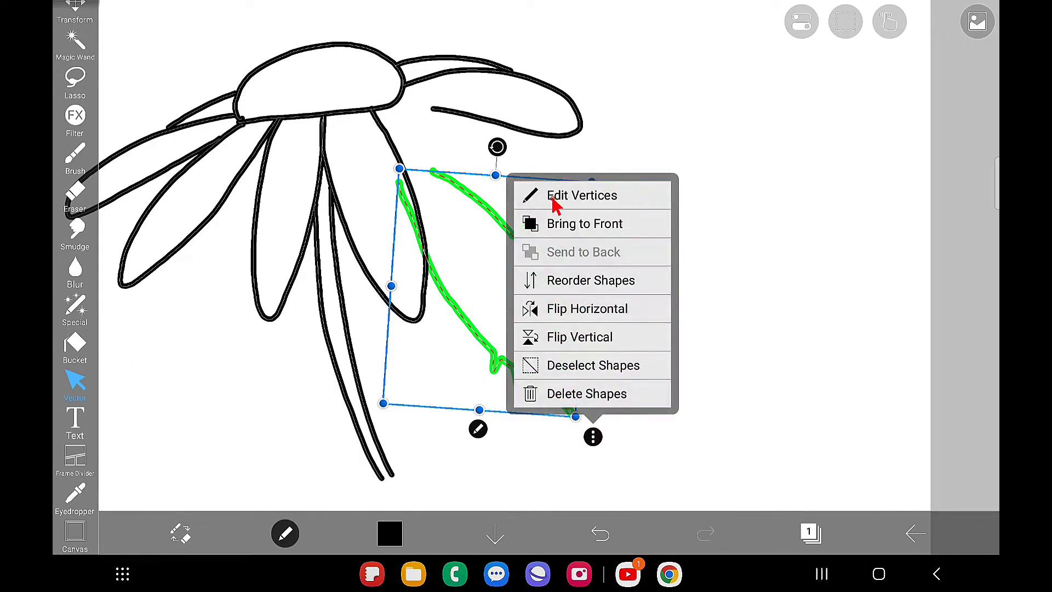
click(458, 285)
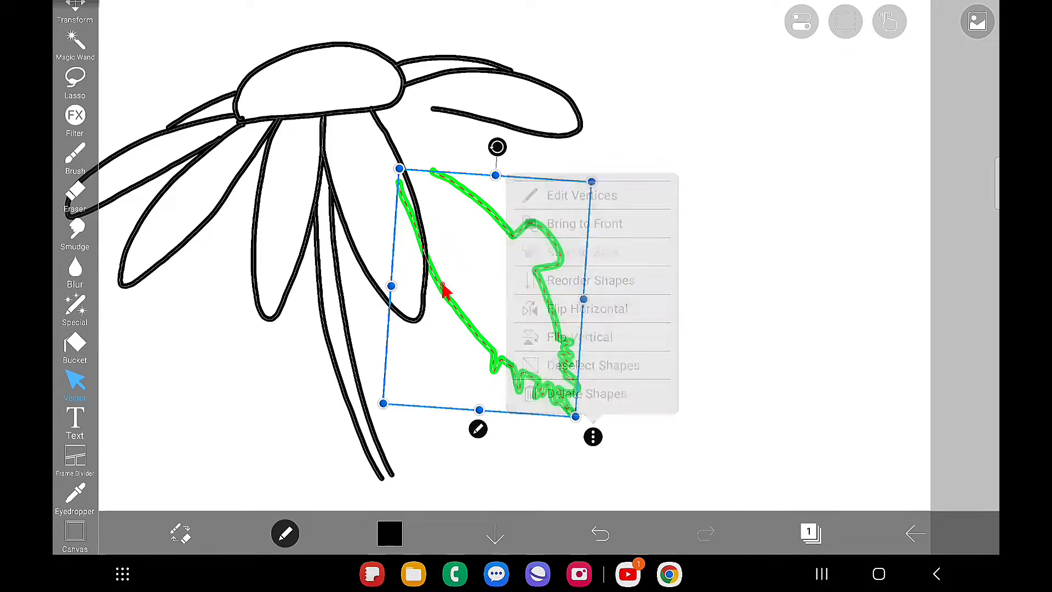
click(482, 318)
mouse_move(486, 328)
mouse_down()
mouse_move(449, 212)
mouse_move(409, 209)
mouse_up()
Step: Bring the green petal in front of the black shapes and send it to the back again
scroll(718, 321, up, 3)
scroll(718, 321, up, 2)
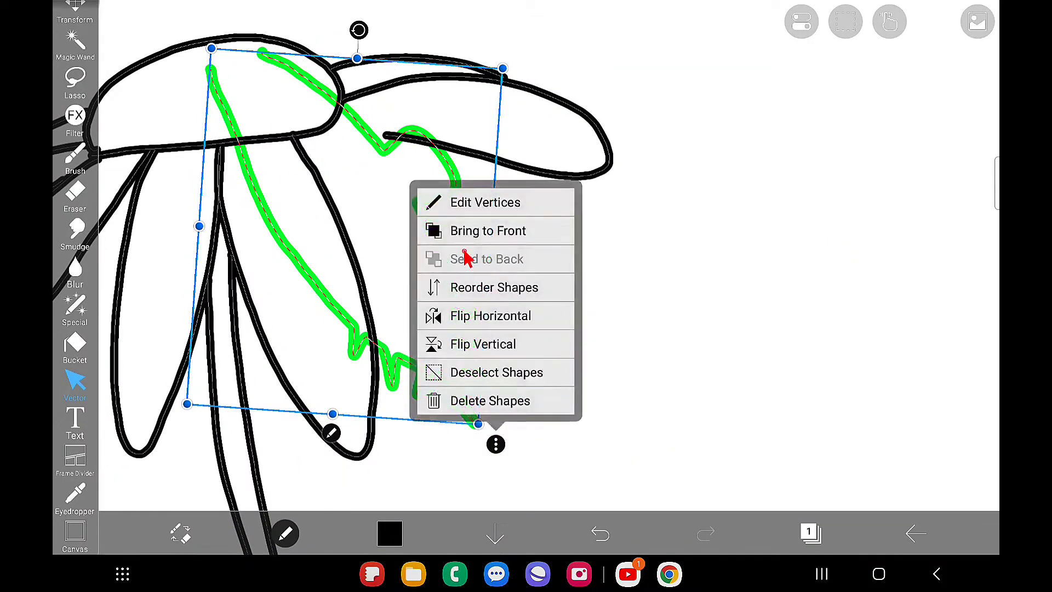
click(482, 230)
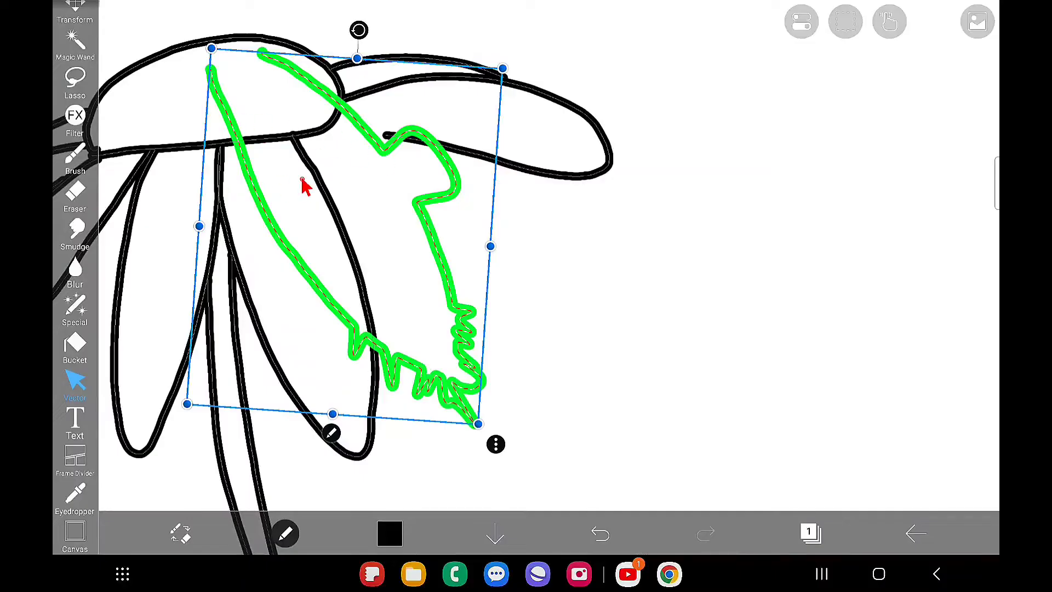
click(496, 444)
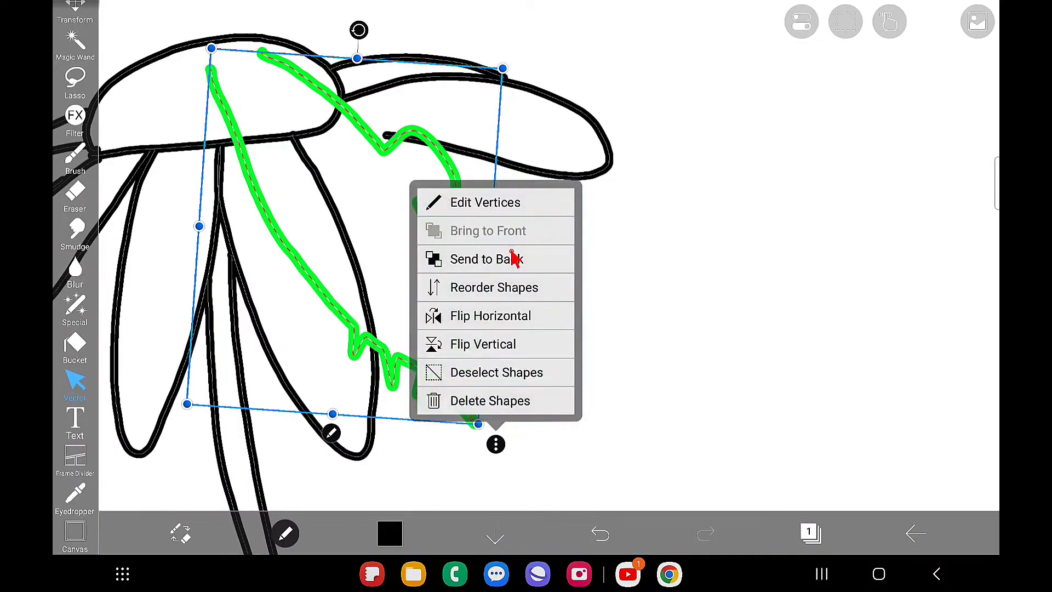
click(512, 257)
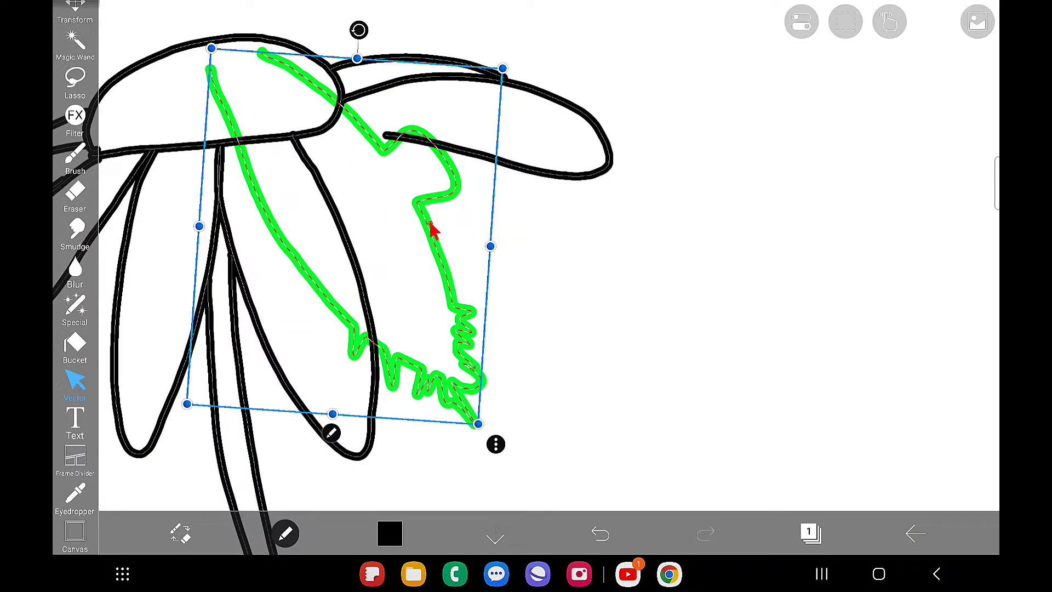
Step: Open the shape order list for the green petal, examine the stacking, and close it
click(494, 444)
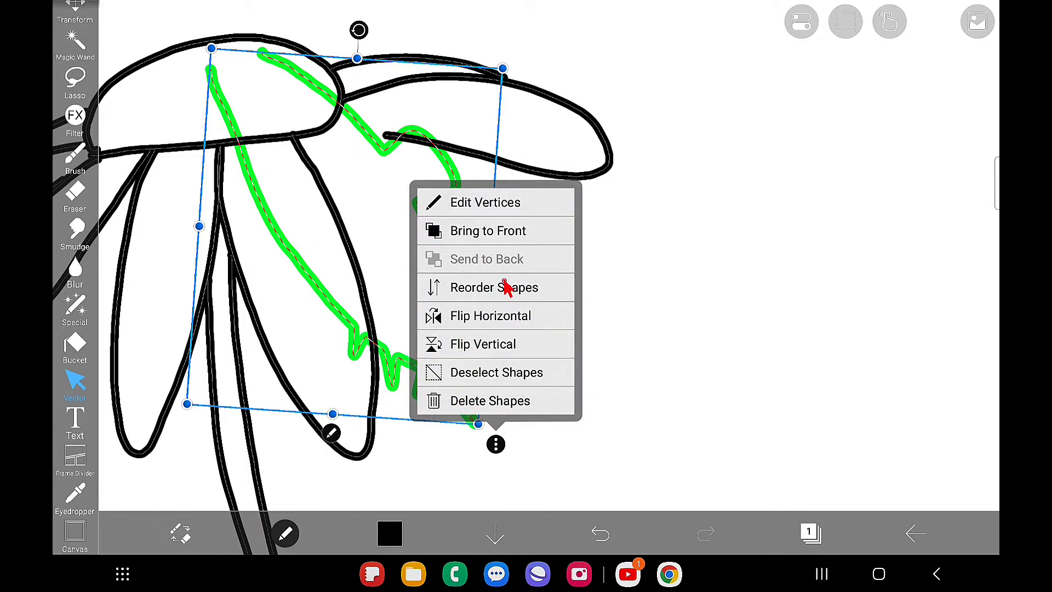
click(508, 286)
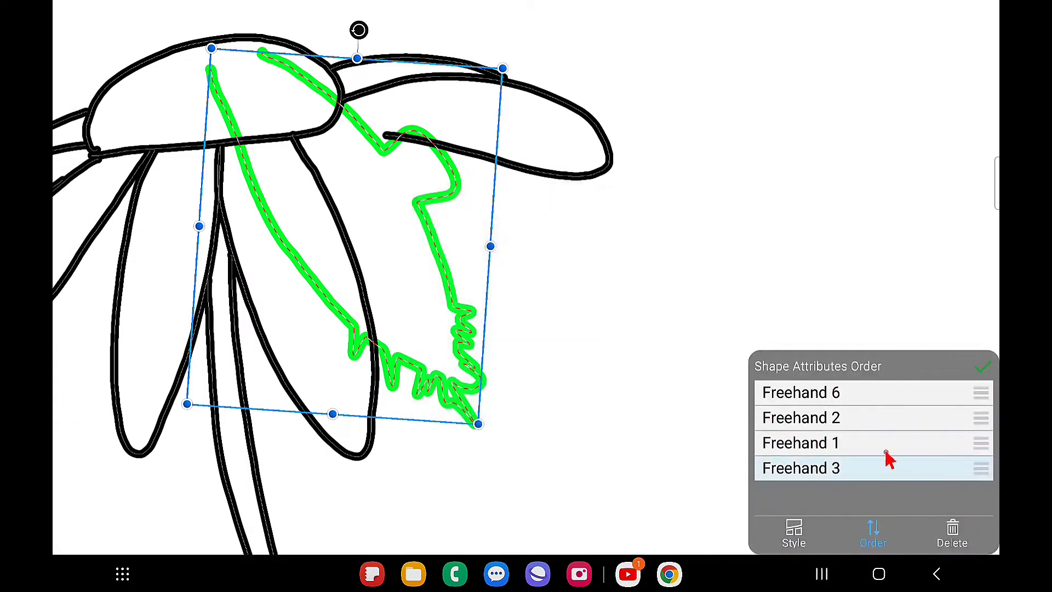
click(982, 366)
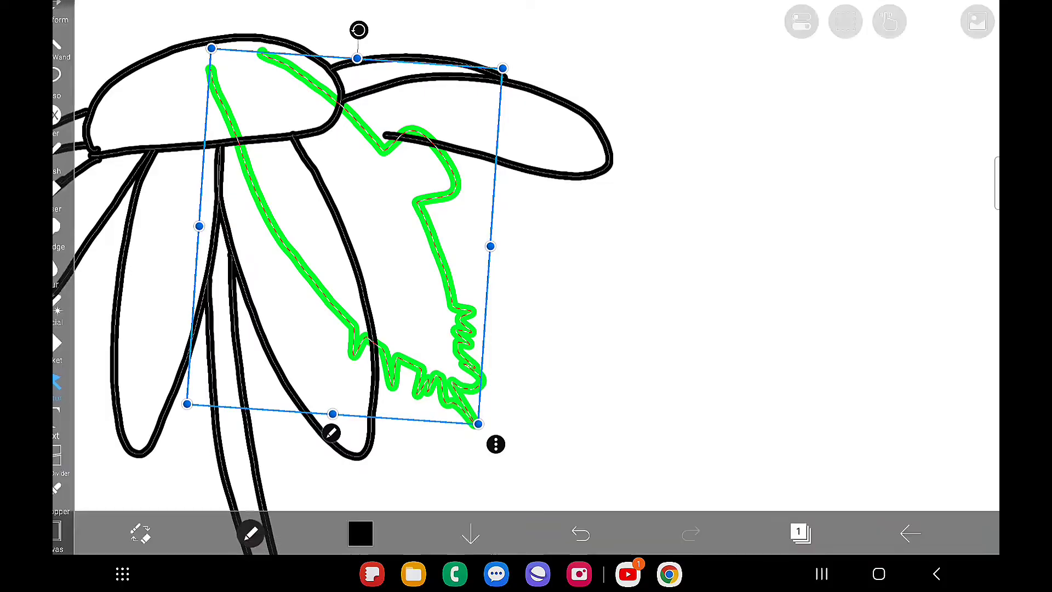
Step: Flip the green petal horizontally and vertically
click(496, 444)
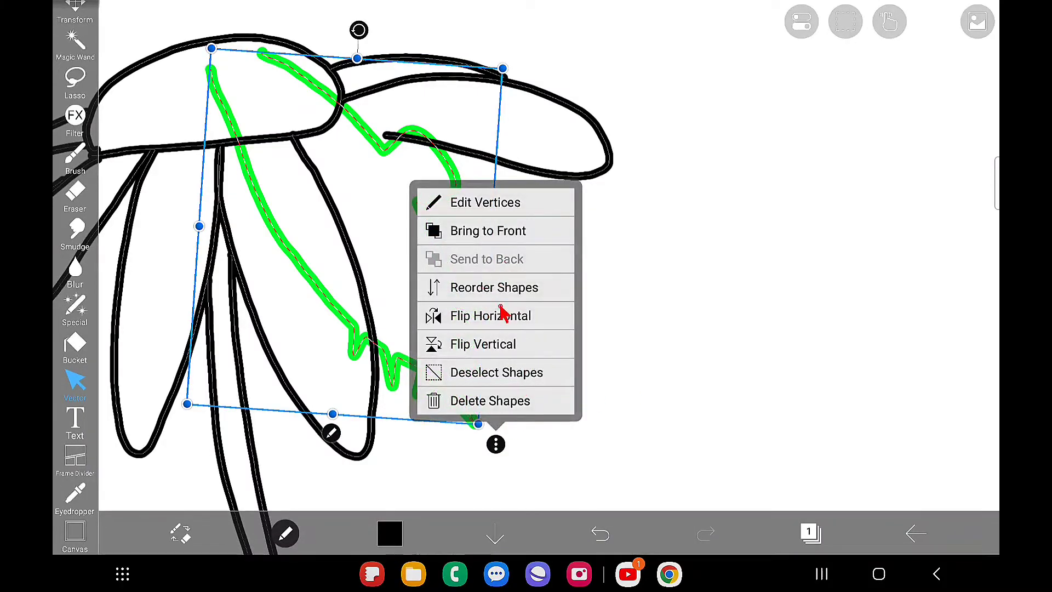
click(521, 314)
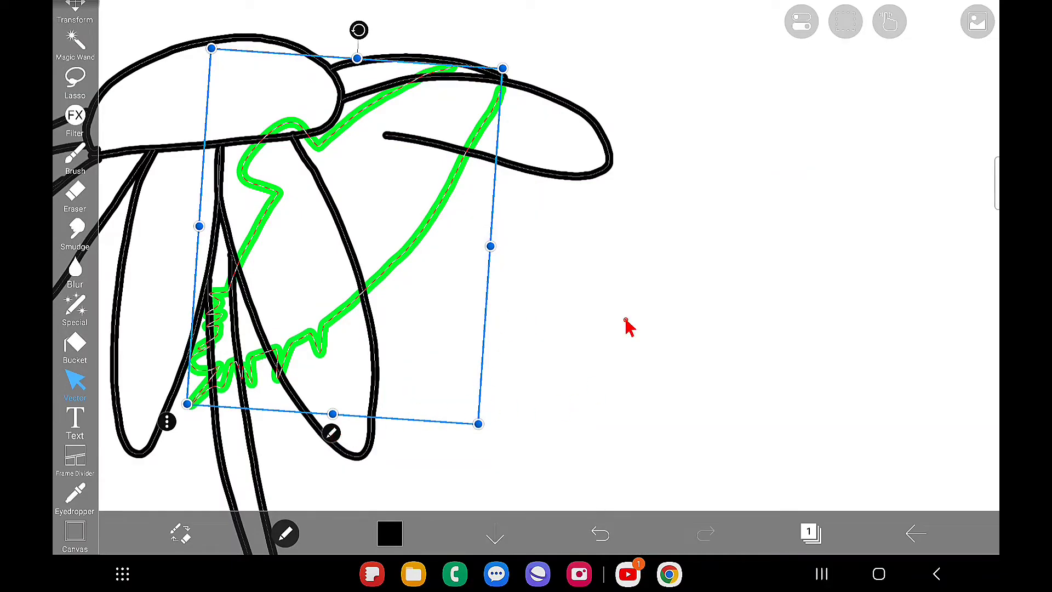
scroll(626, 328, down, 3)
scroll(626, 327, up, 4)
click(152, 422)
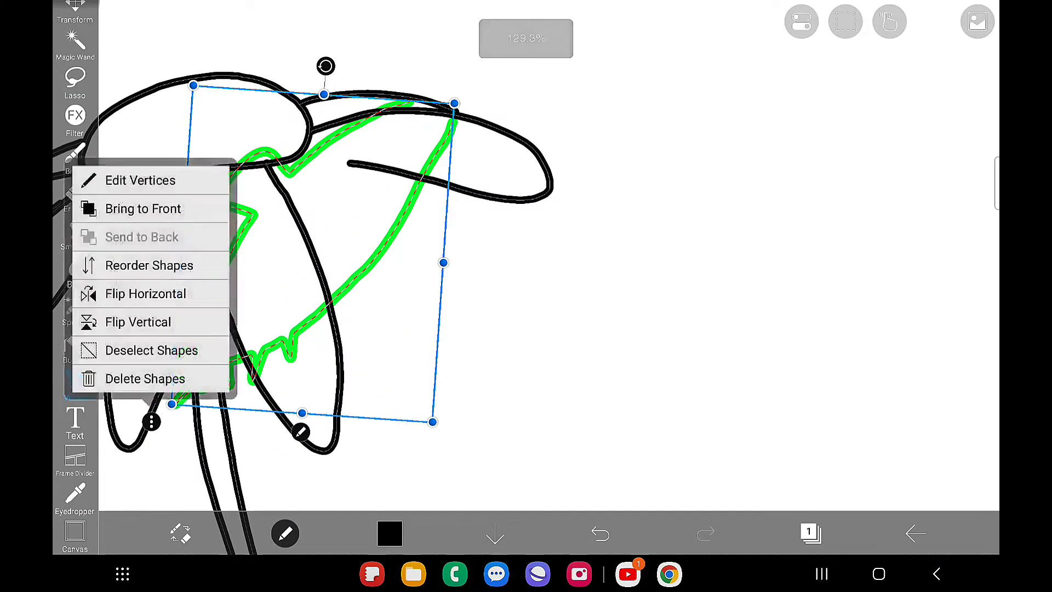
click(155, 317)
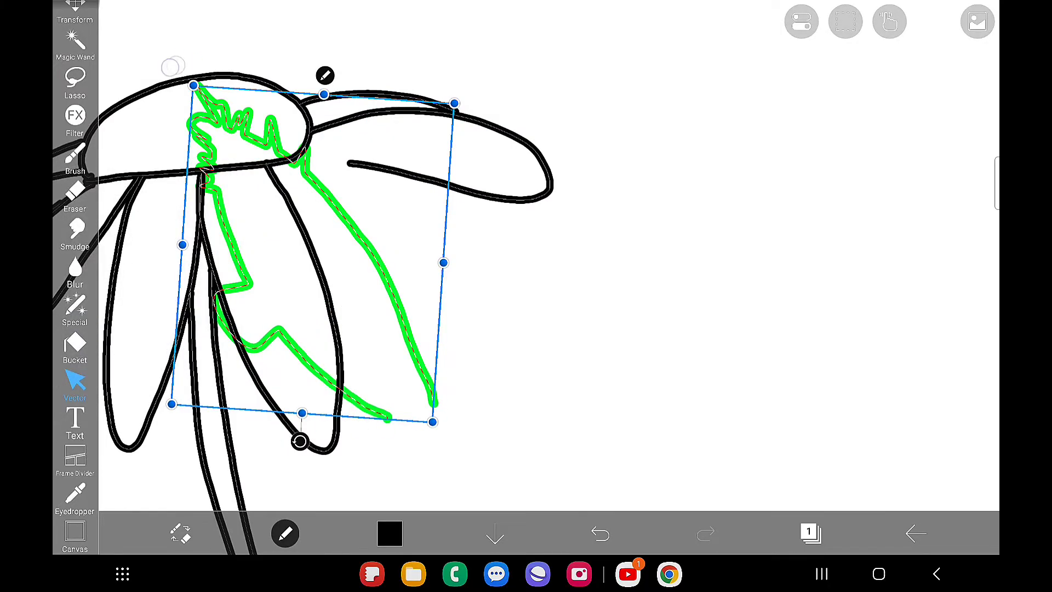
Step: Flip the green petal vertically and horizontally again, and move it down and to the right beside the black petals
click(176, 66)
click(198, 247)
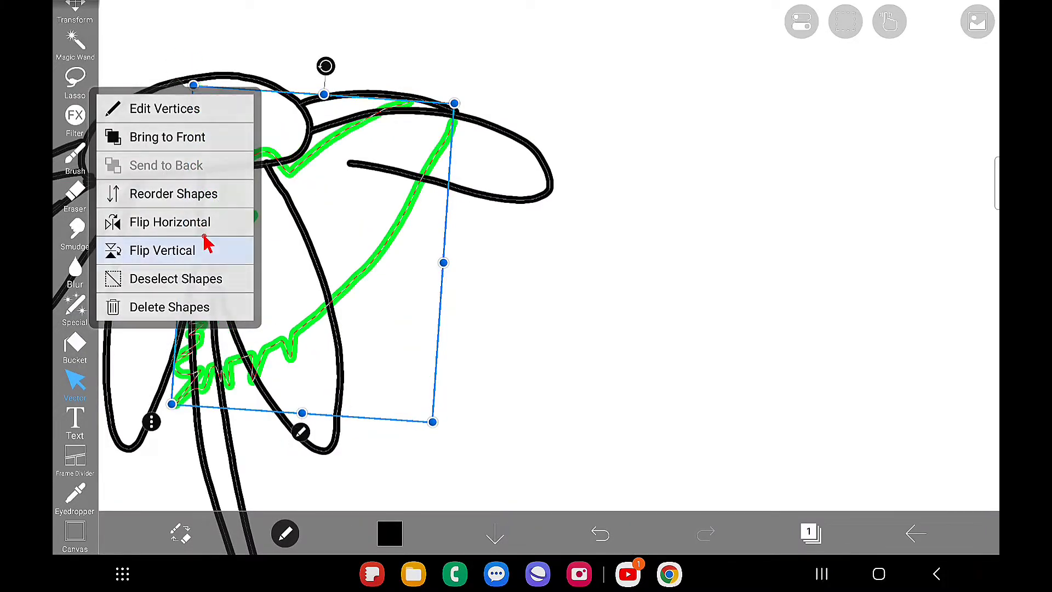
click(151, 421)
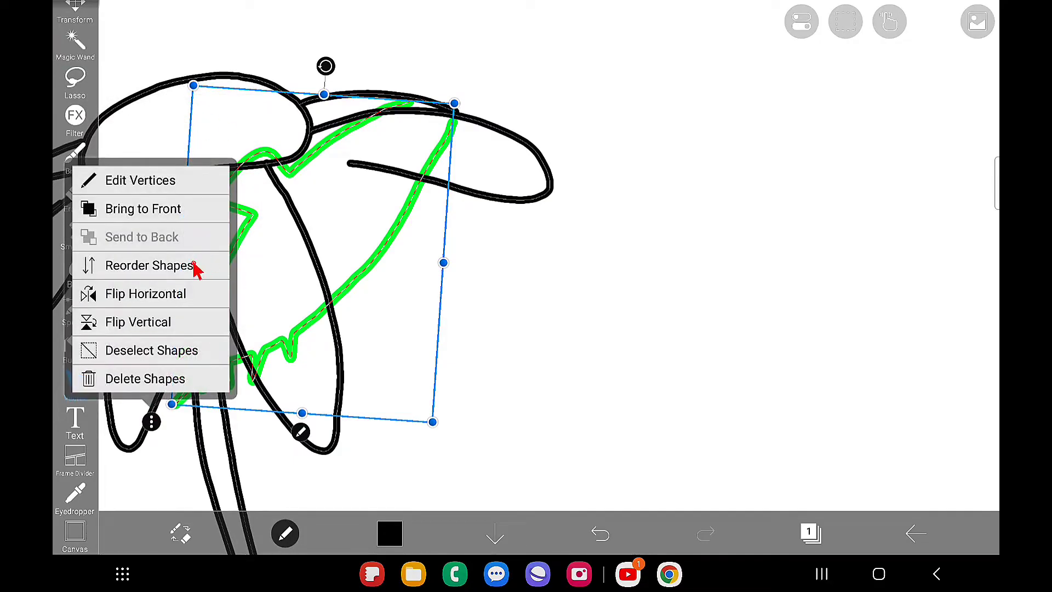
click(196, 290)
drag(339, 286, 417, 342)
Step: Delete the green petal shape and undo the deletion
click(530, 497)
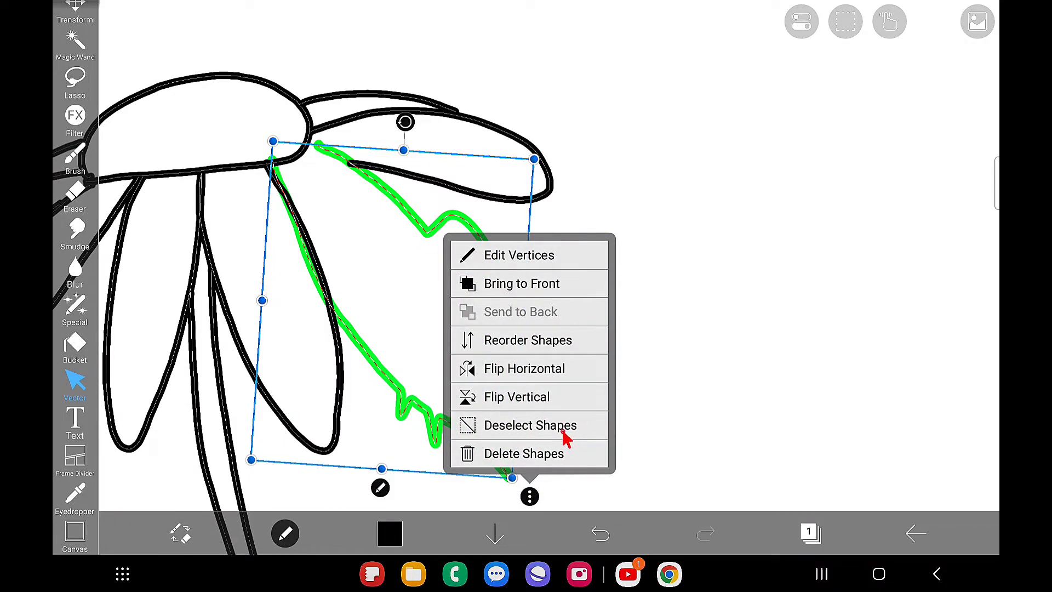
click(526, 454)
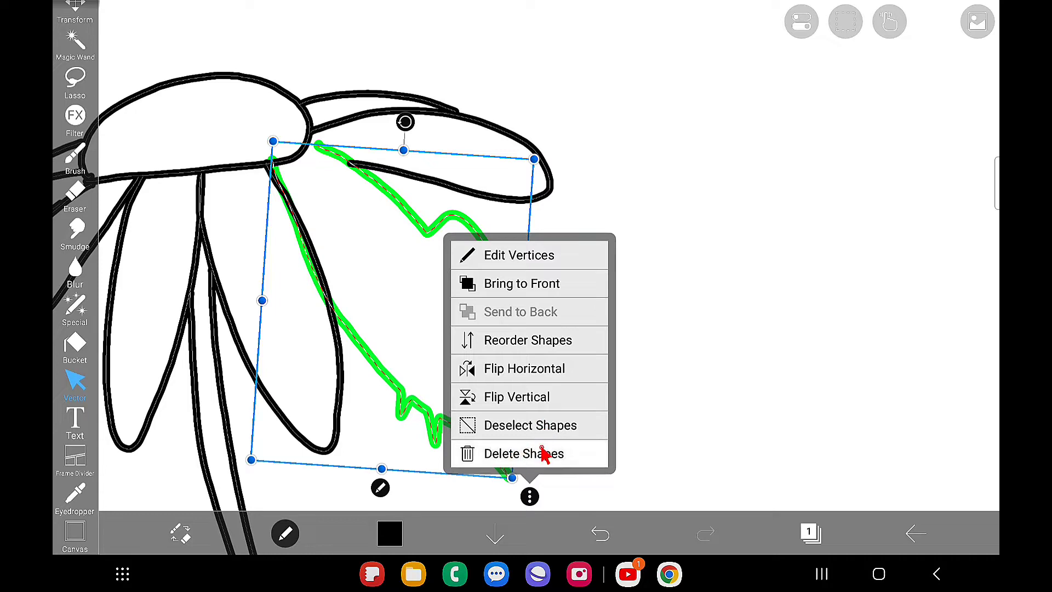
click(599, 528)
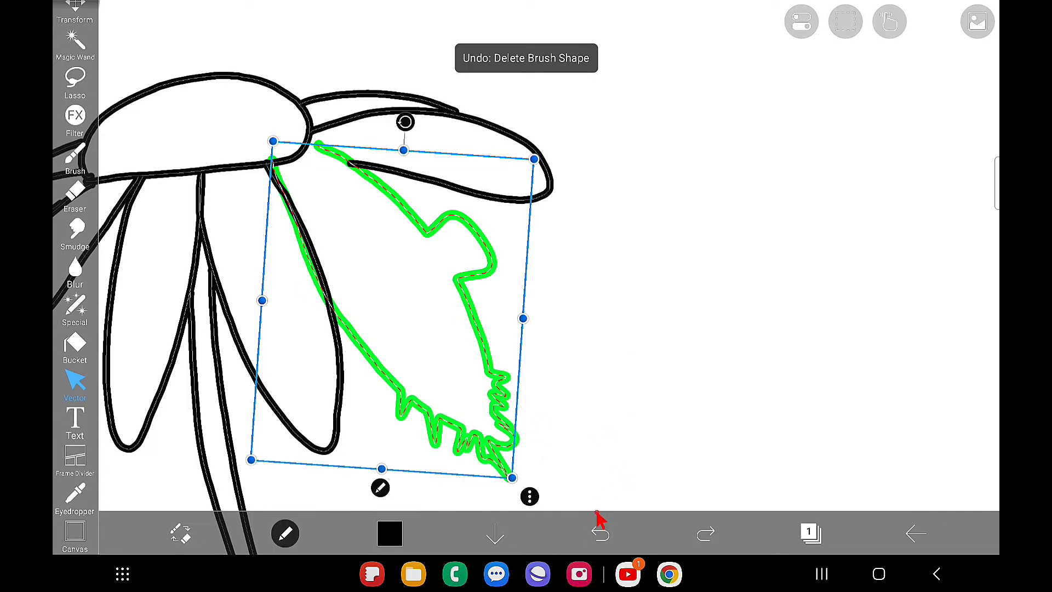
Step: Deselect the green petal and switch to the Brush tool
click(530, 496)
click(556, 426)
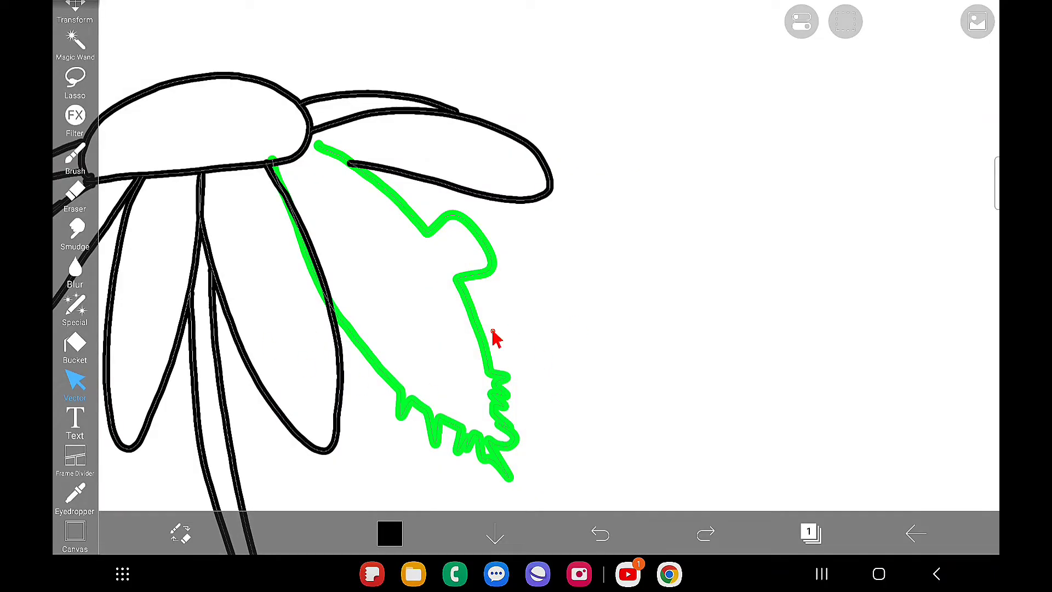
scroll(492, 331, down, 5)
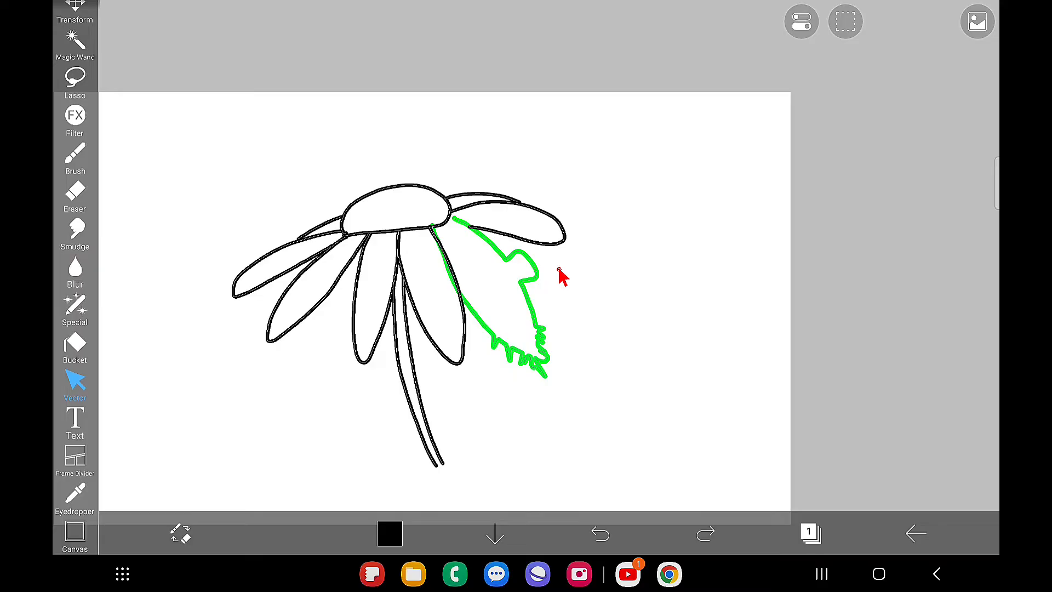
click(75, 157)
scroll(669, 314, up, 3)
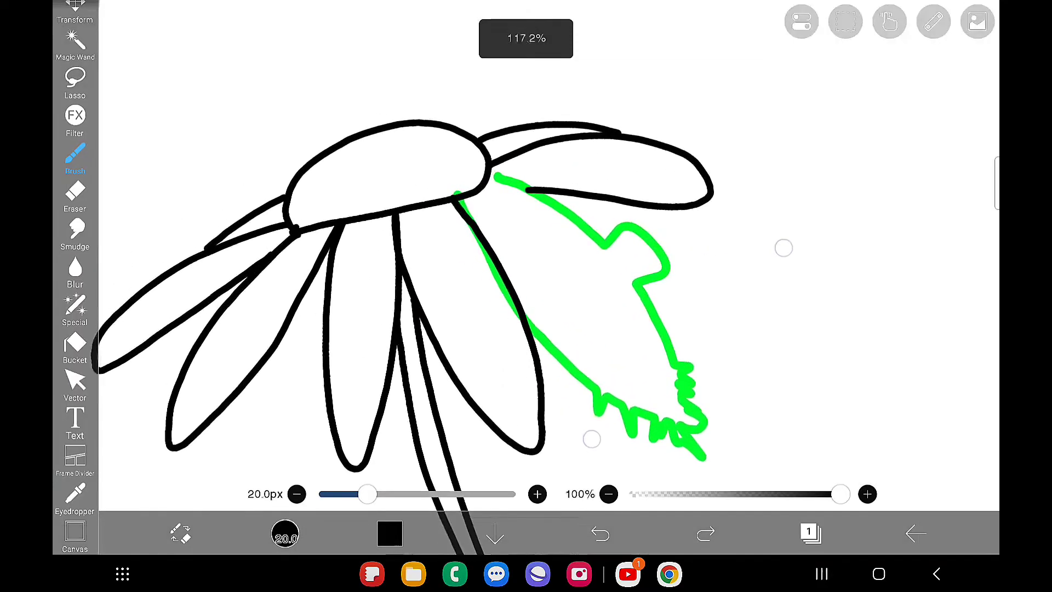
scroll(670, 313, down, 3)
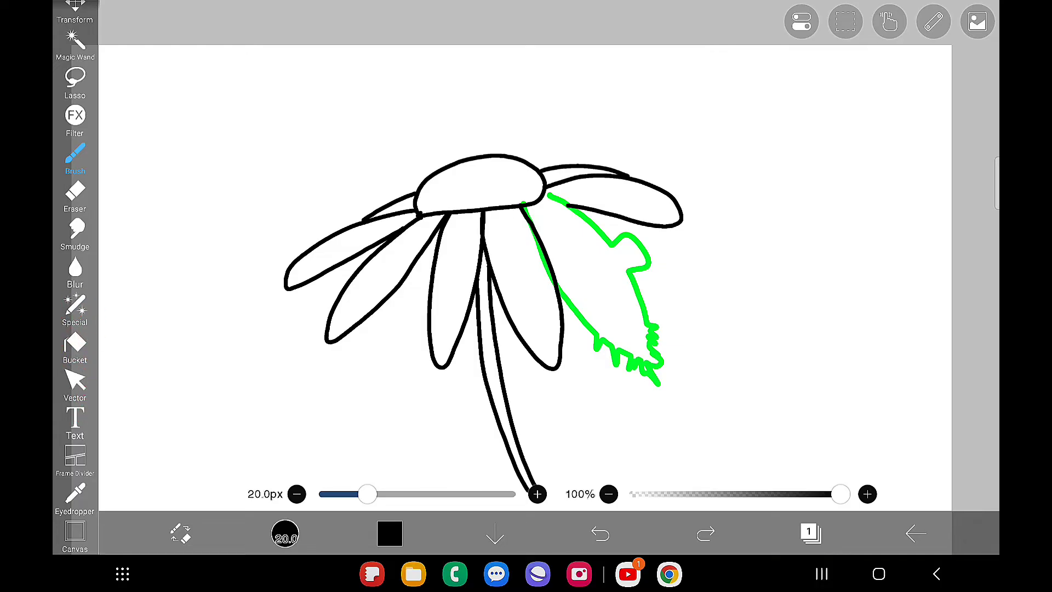
Step: Switch to the Bucket tool and set the fill color to yellow
click(76, 343)
click(389, 533)
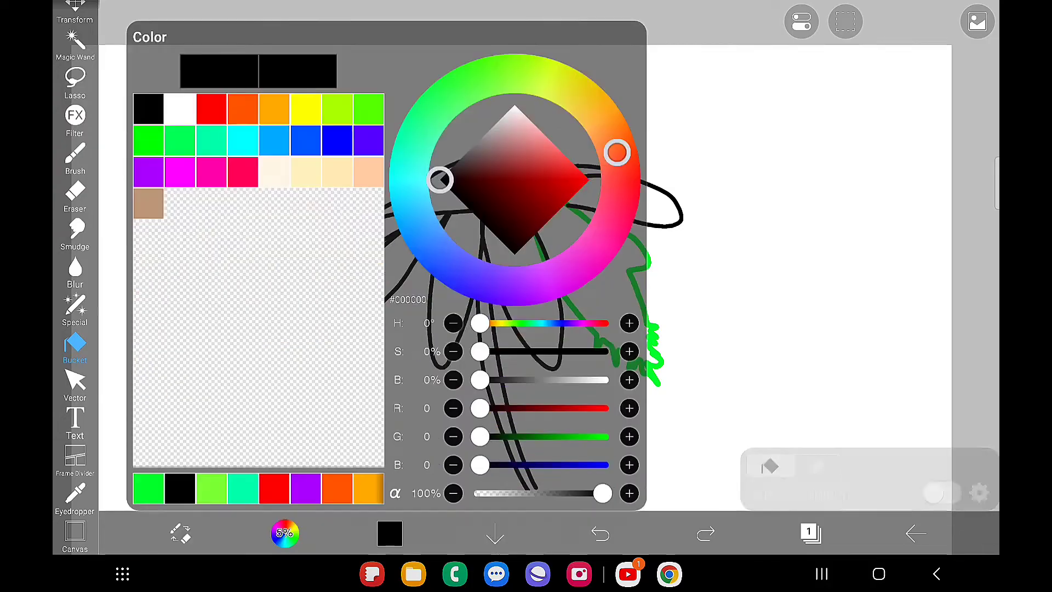
click(306, 108)
click(798, 159)
Step: Try to fill a petal on the left side of the flower while the vector layer is current
click(811, 533)
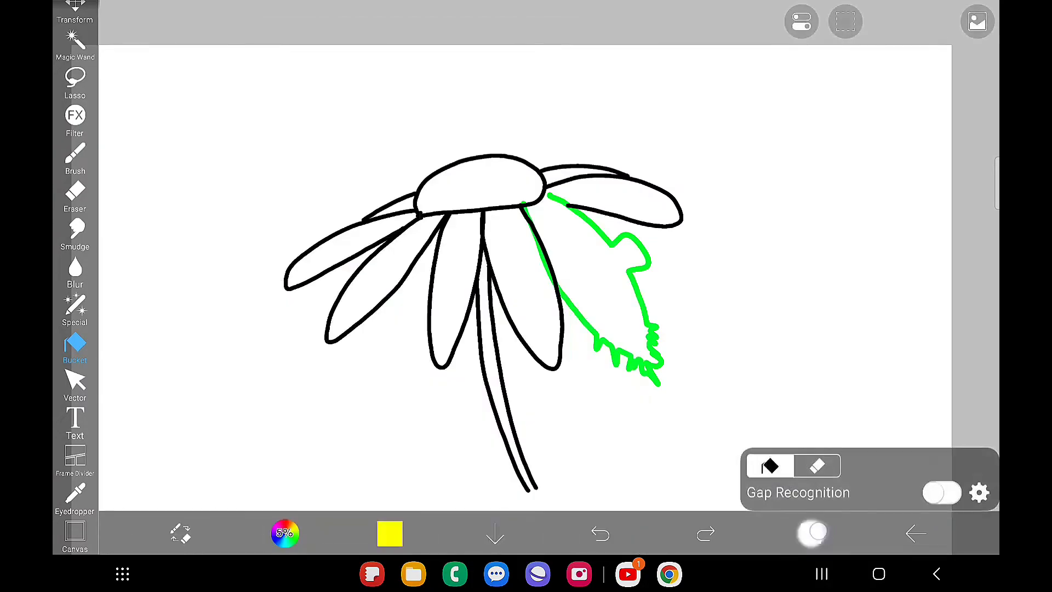
click(438, 317)
scroll(438, 317, up, 5)
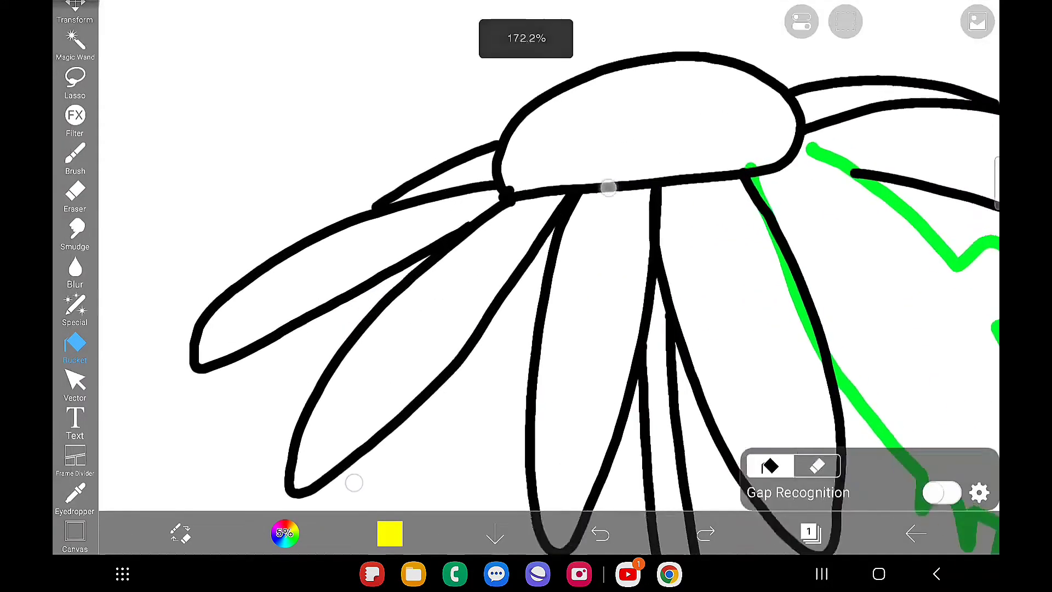
click(436, 310)
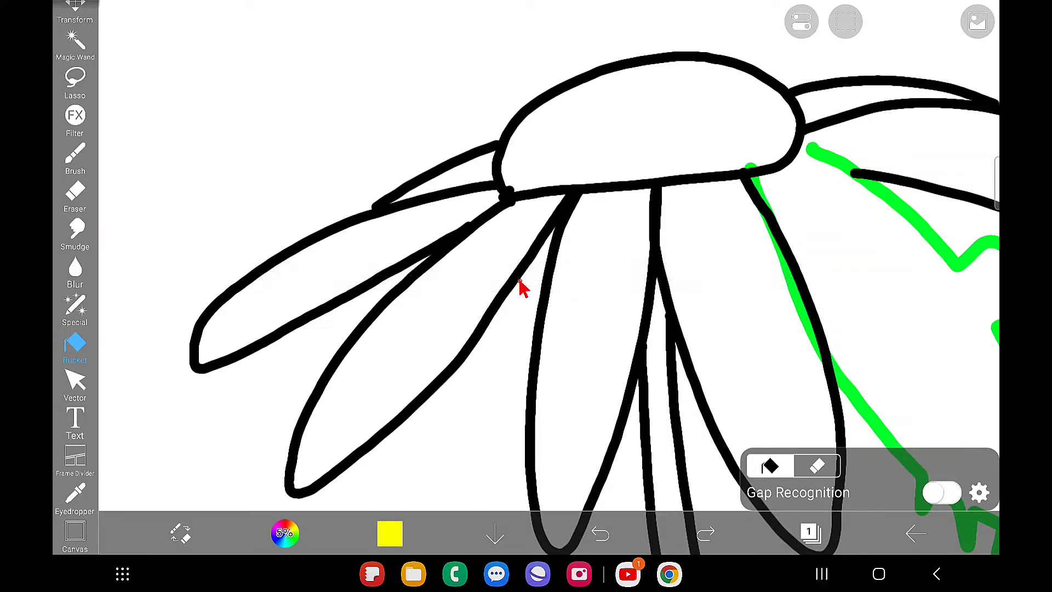
click(521, 285)
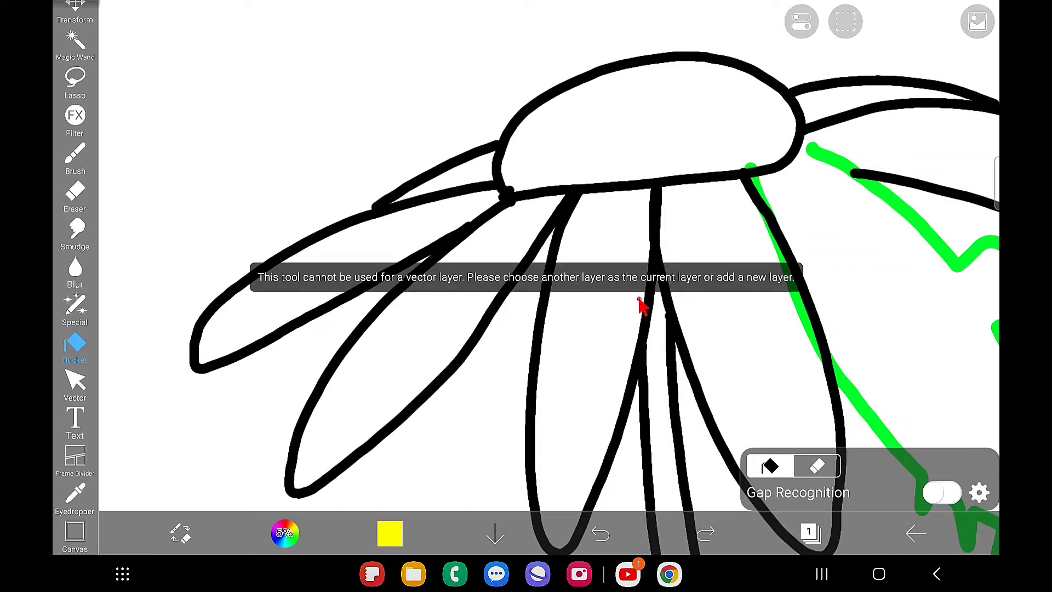
Step: Add a new layer above the vector layer and fill the flower's second petal from the left with yellow
click(808, 534)
click(531, 488)
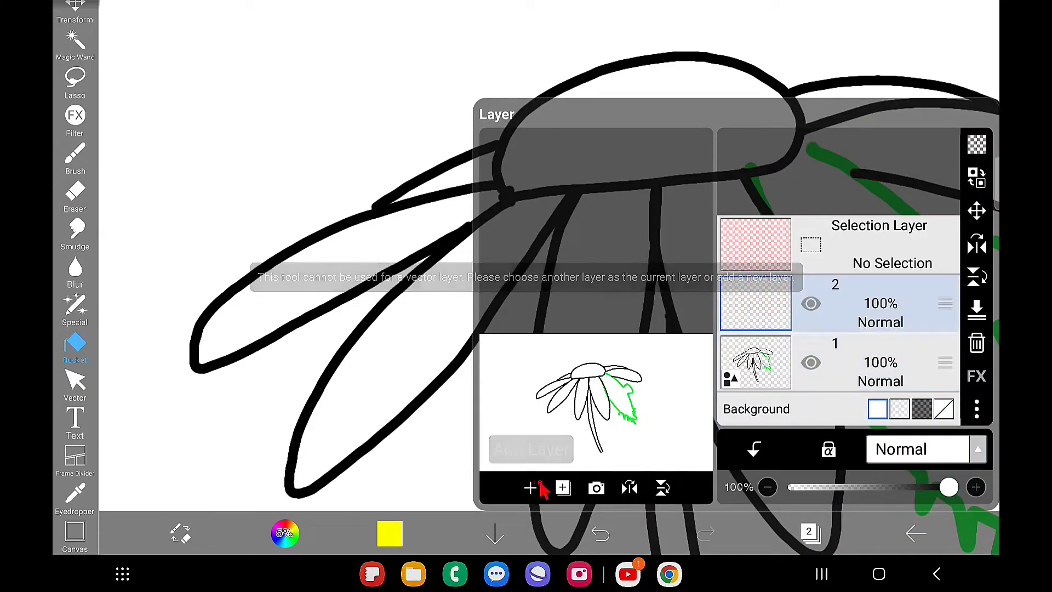
click(384, 363)
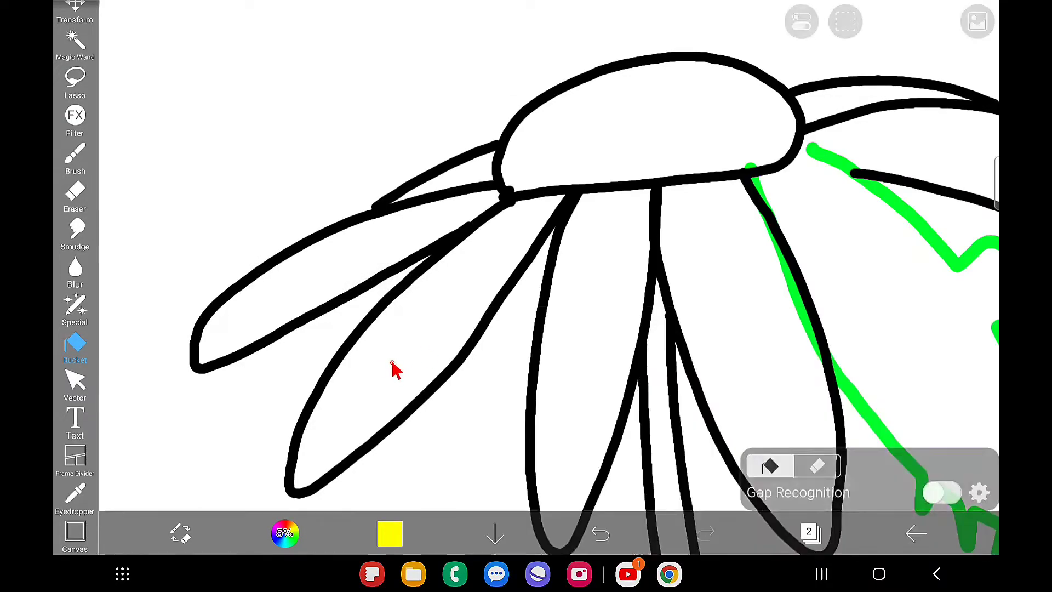
click(406, 413)
Step: Set the fill color to blue (#0000FF) and fill the petal just right of the stem
click(389, 532)
click(336, 143)
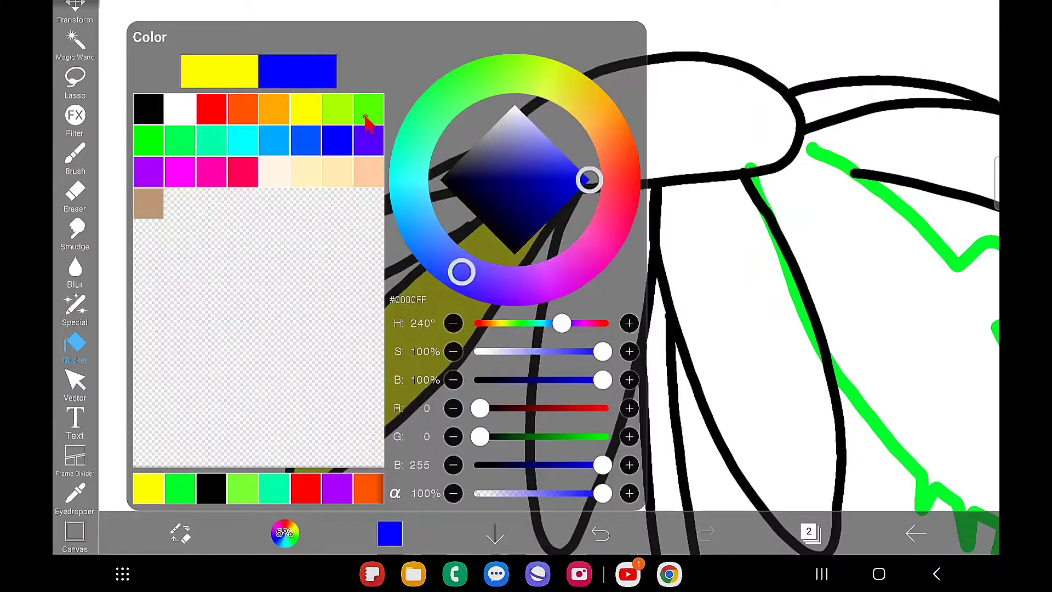
click(758, 218)
click(759, 218)
Step: Set the fill color to pink and fill the leftmost petal, the middle petal, and the right petal together with the green petal
click(390, 532)
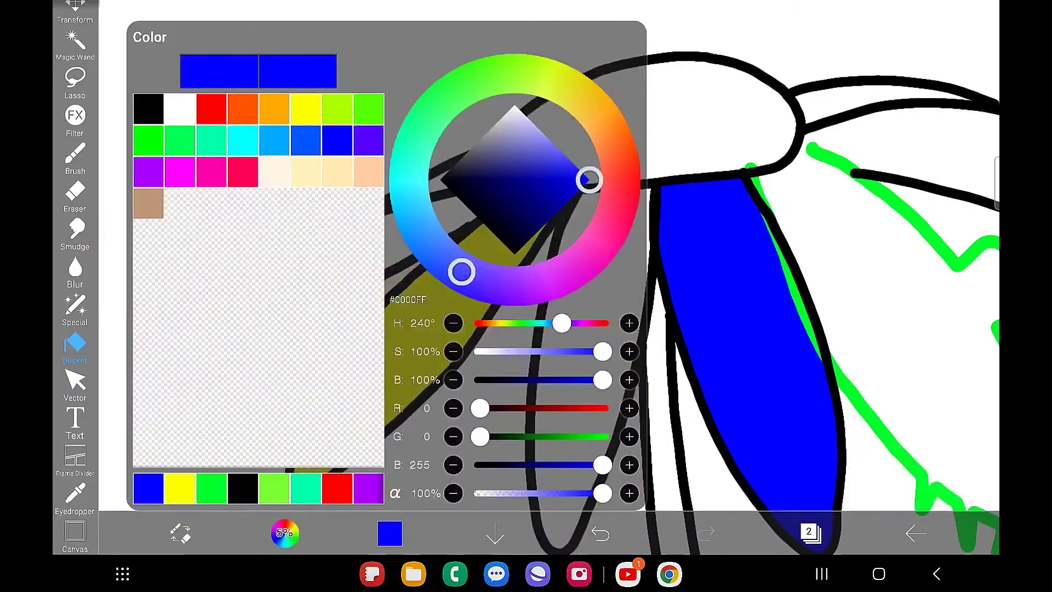
click(225, 164)
click(629, 122)
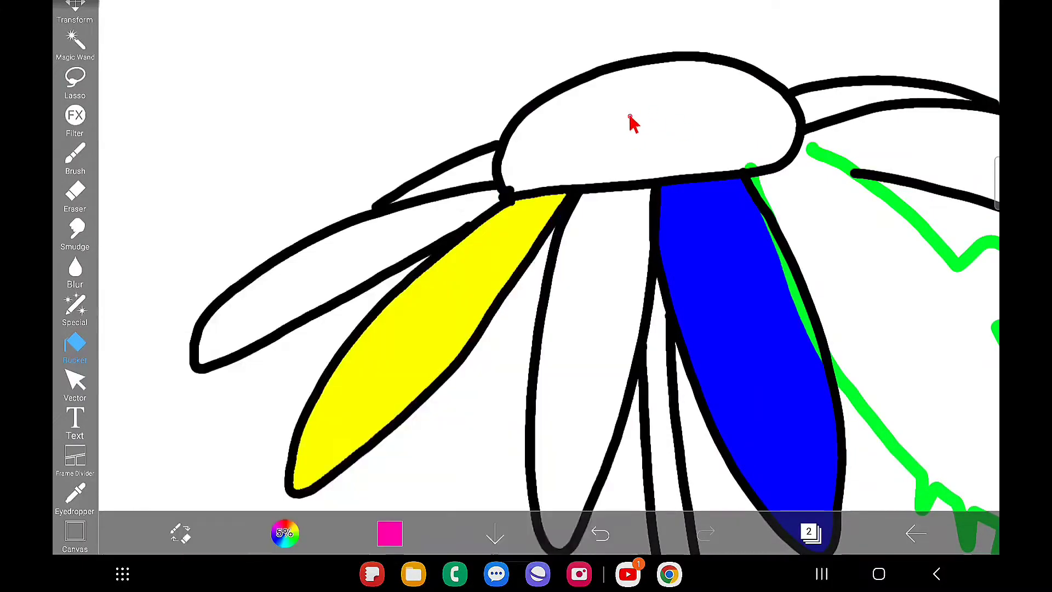
click(340, 274)
click(614, 265)
click(904, 148)
scroll(614, 285, down, 5)
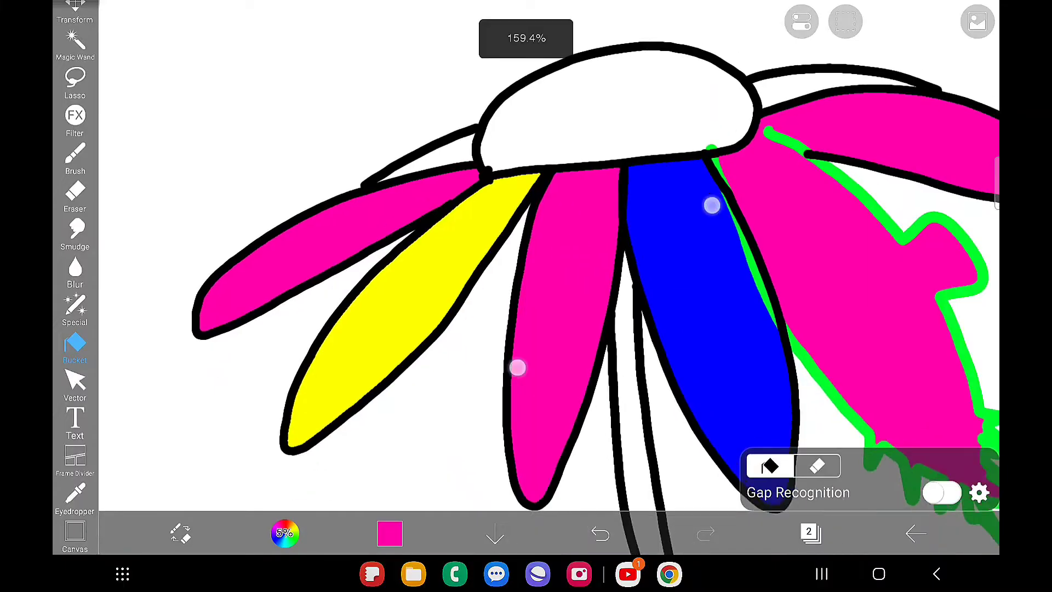
scroll(526, 318, up, 3)
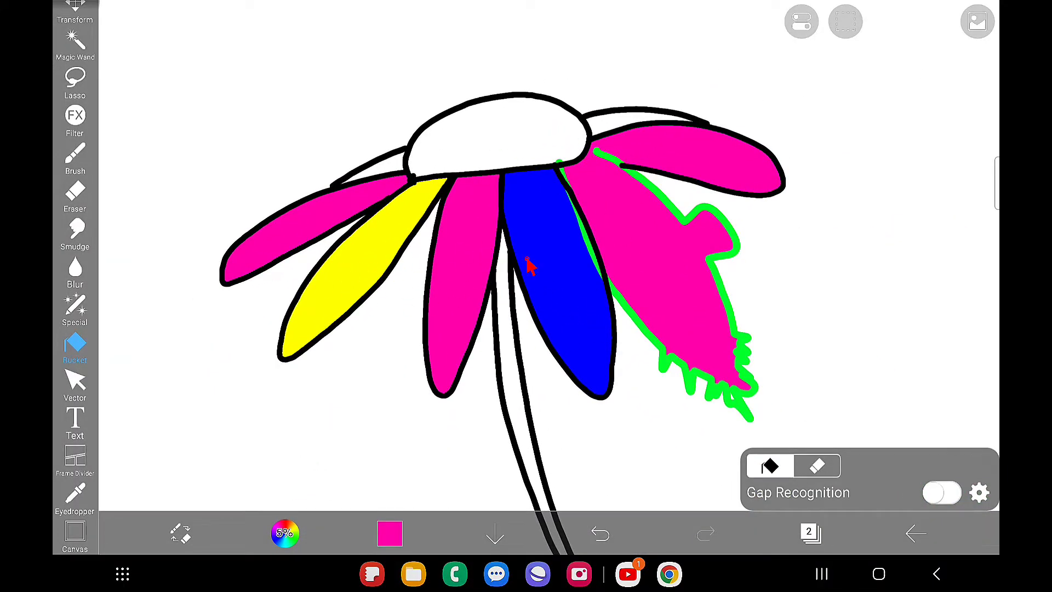
Step: Switch to the Special tool and choose Lasso Fill
click(811, 533)
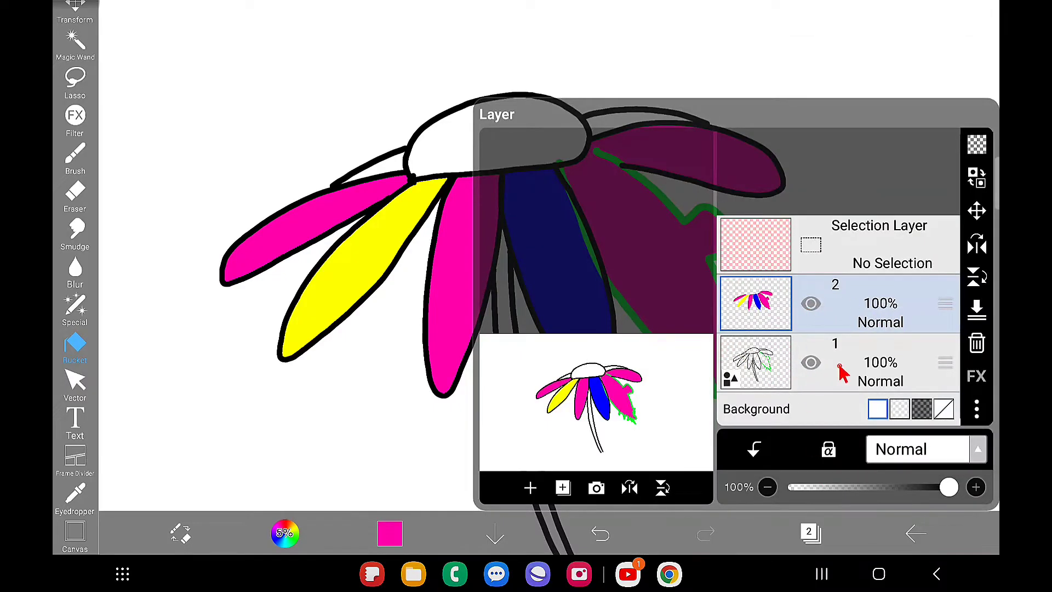
click(75, 308)
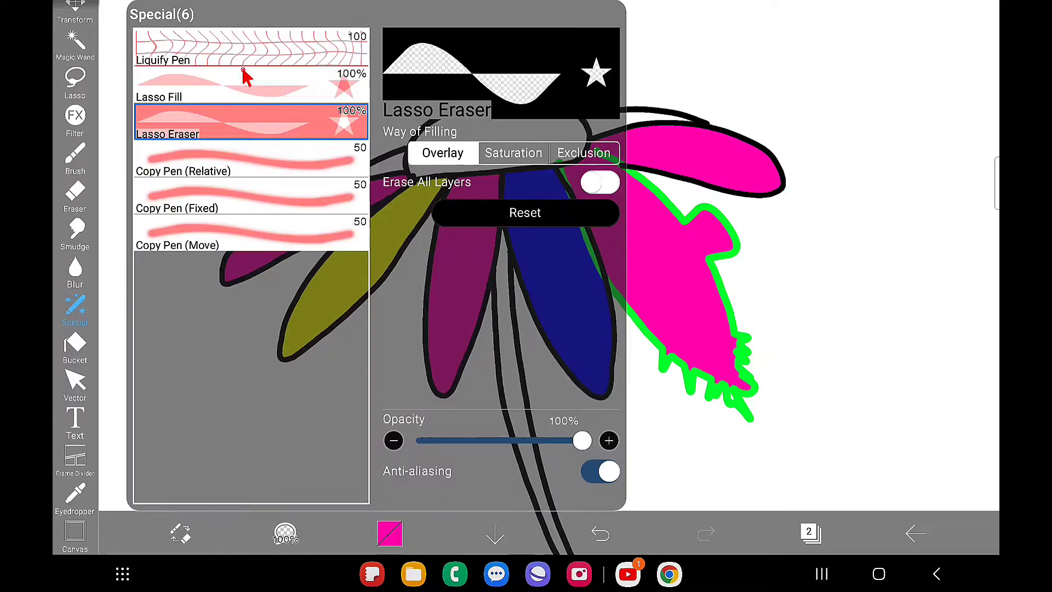
click(252, 85)
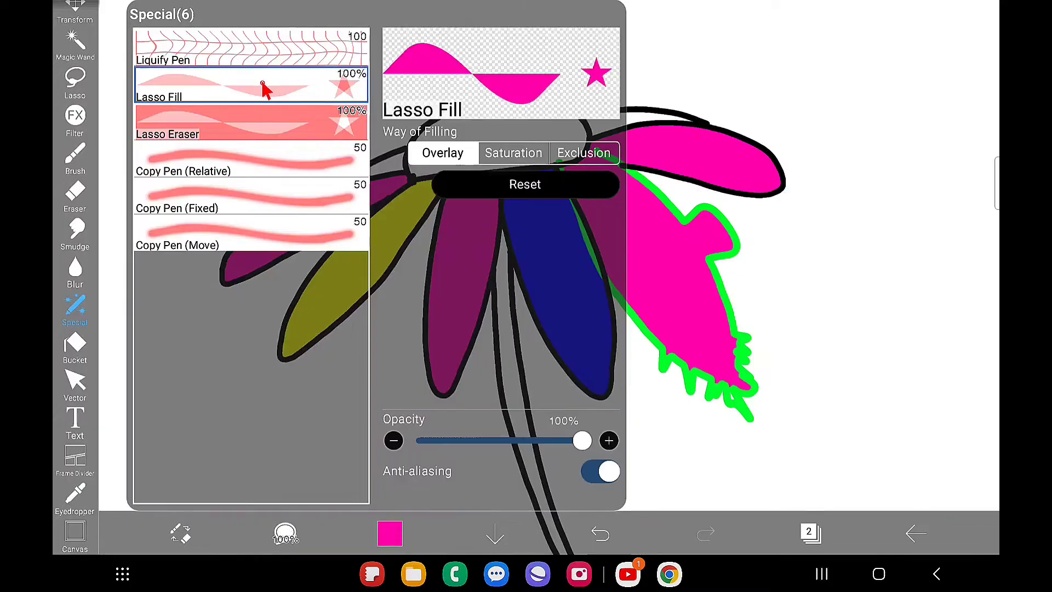
click(830, 375)
Step: Make vector layer 1 current and hide the petal color layer
click(810, 533)
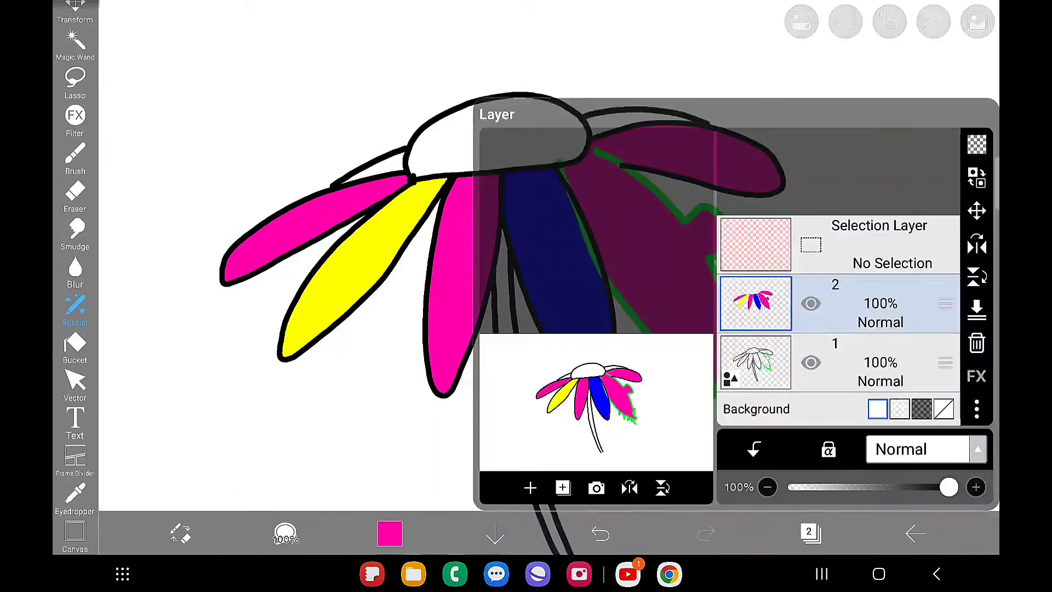
click(846, 354)
click(811, 303)
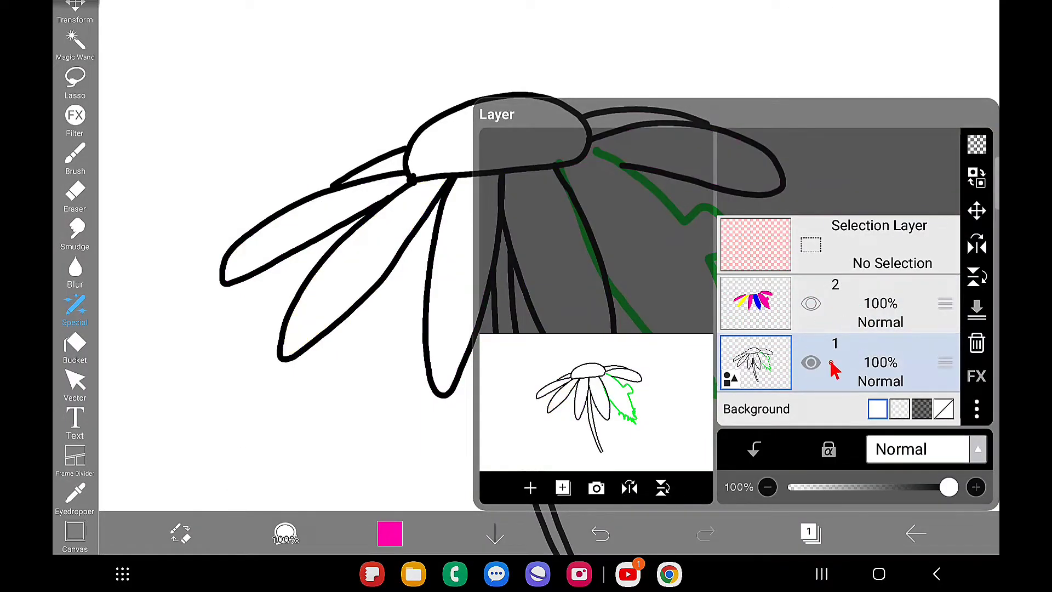
click(284, 387)
Step: Try to use Lasso Fill on the vector layer
scroll(607, 360, up, 5)
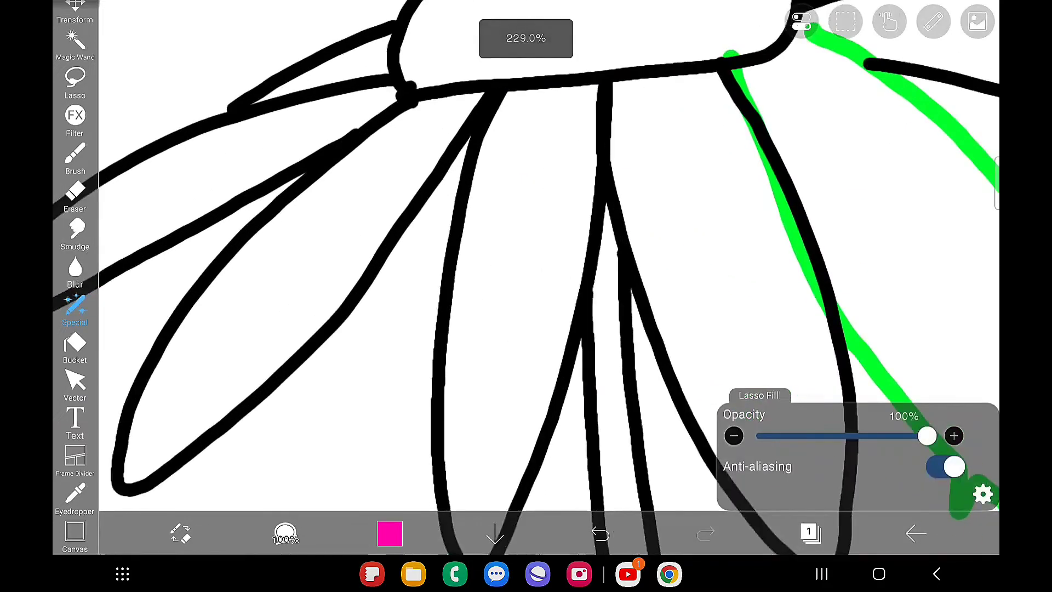
click(607, 360)
scroll(607, 360, down, 4)
scroll(621, 329, up, 4)
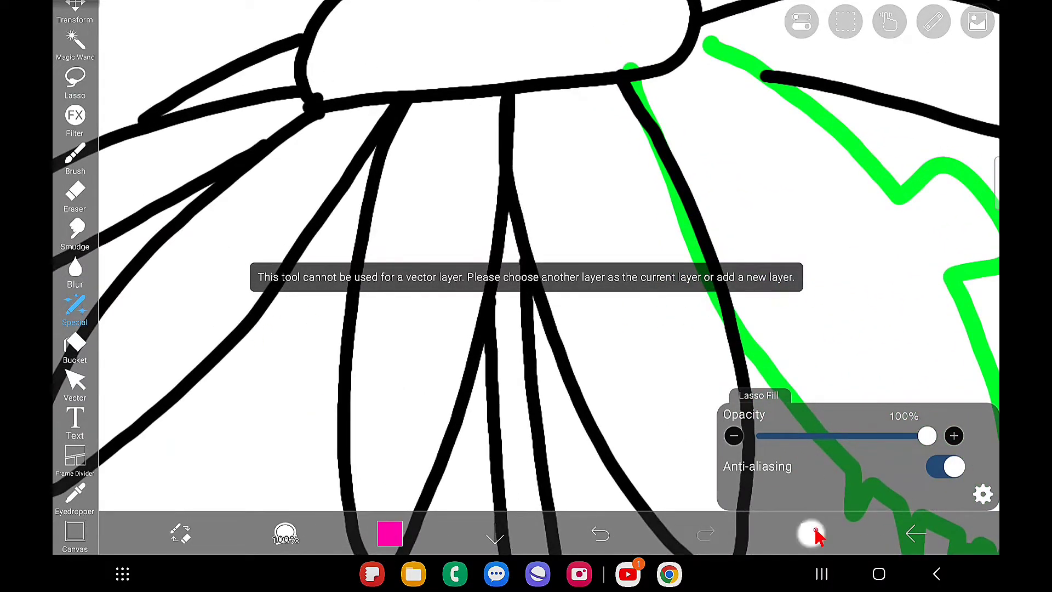
Step: Add a new layer above the vector layer and draw two freehand pink Lasso Fill areas across the lower petals
click(813, 534)
click(520, 487)
click(372, 422)
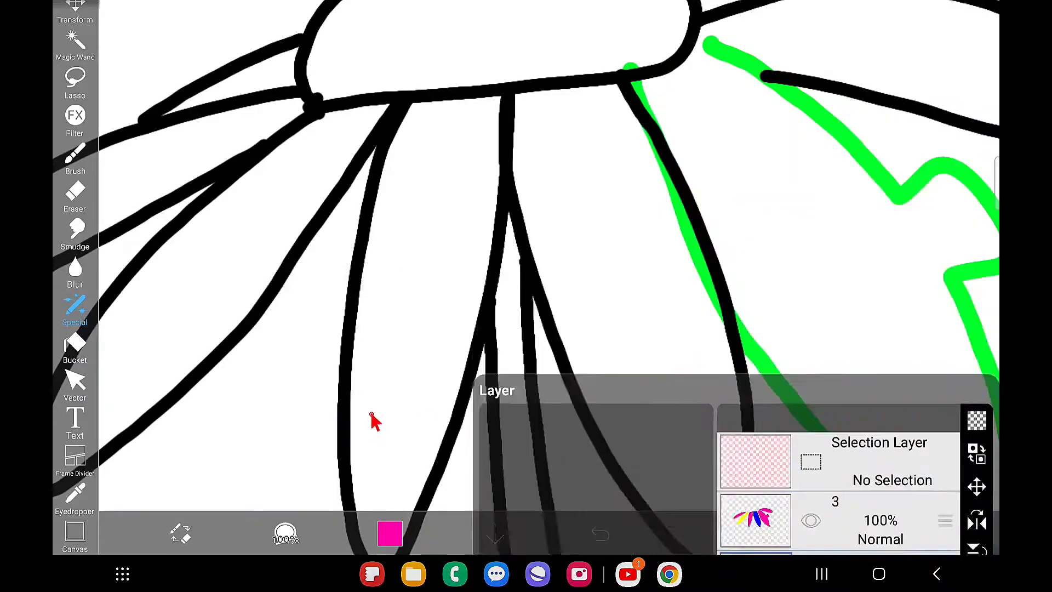
mouse_move(282, 369)
mouse_down()
mouse_move(470, 347)
mouse_move(749, 399)
mouse_up()
scroll(493, 230, down, 10)
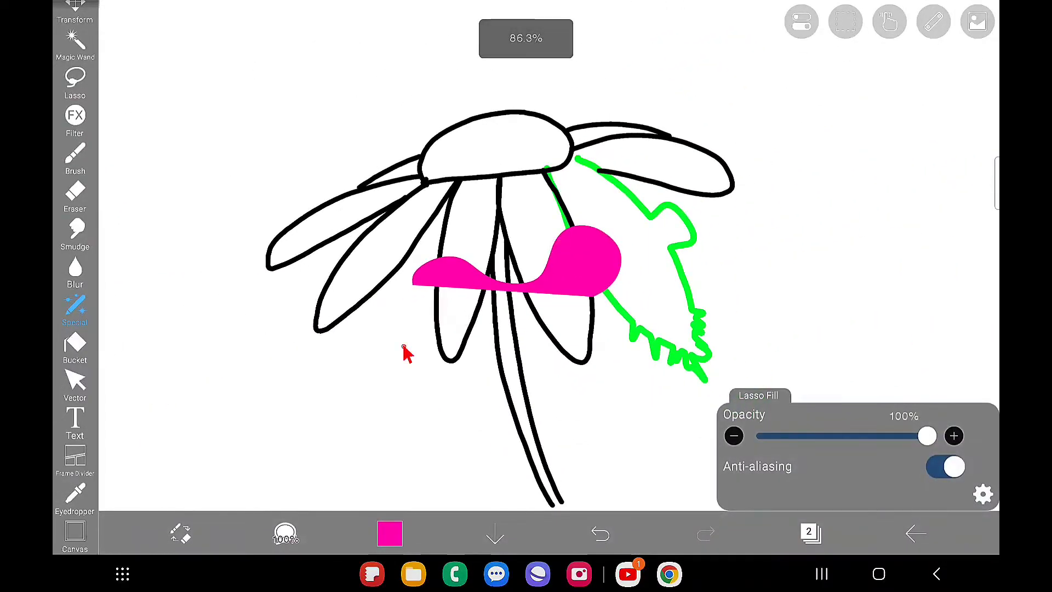
mouse_move(343, 313)
mouse_down()
mouse_move(550, 295)
mouse_move(639, 390)
mouse_up()
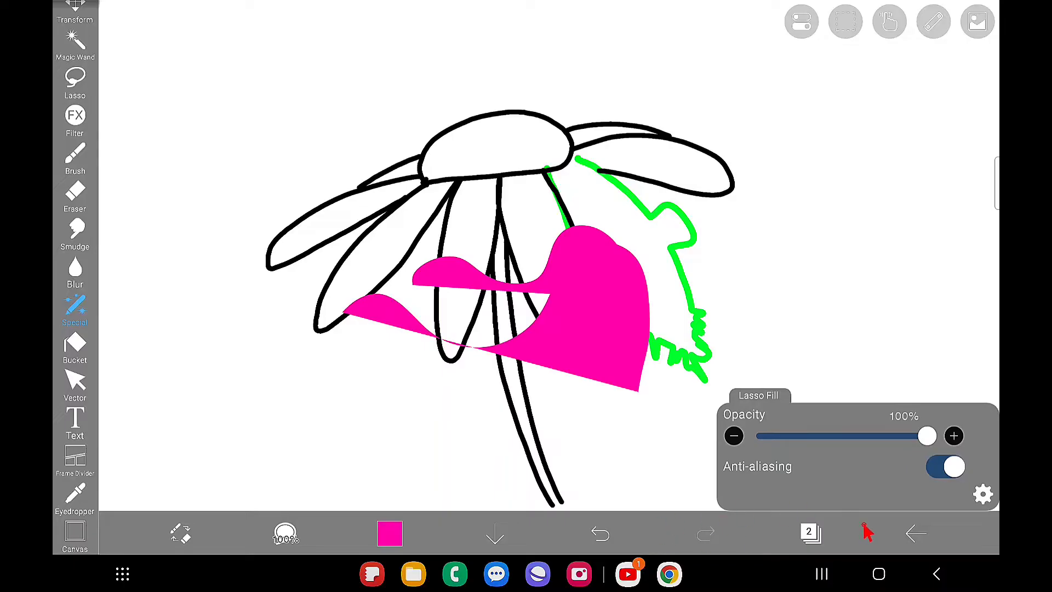
Step: Delete the Lasso Fill layer, and show and select the petal color layer
click(810, 531)
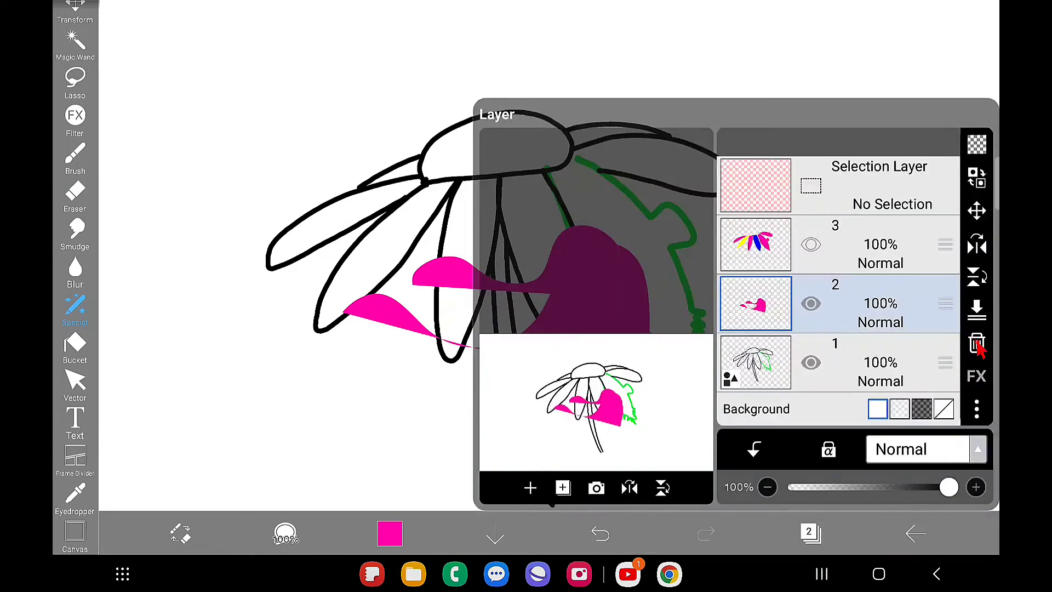
click(977, 343)
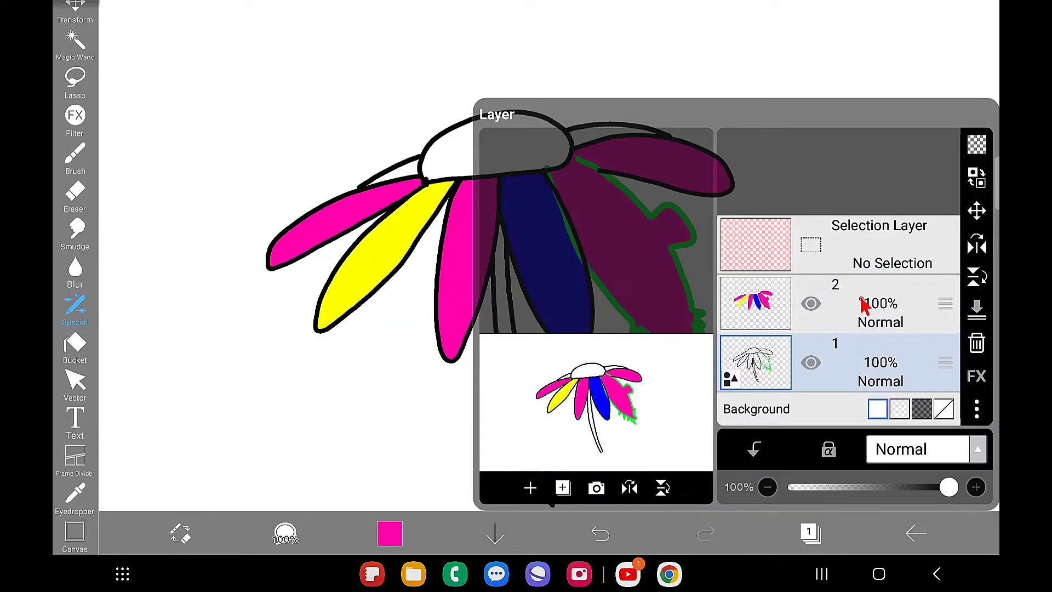
click(871, 315)
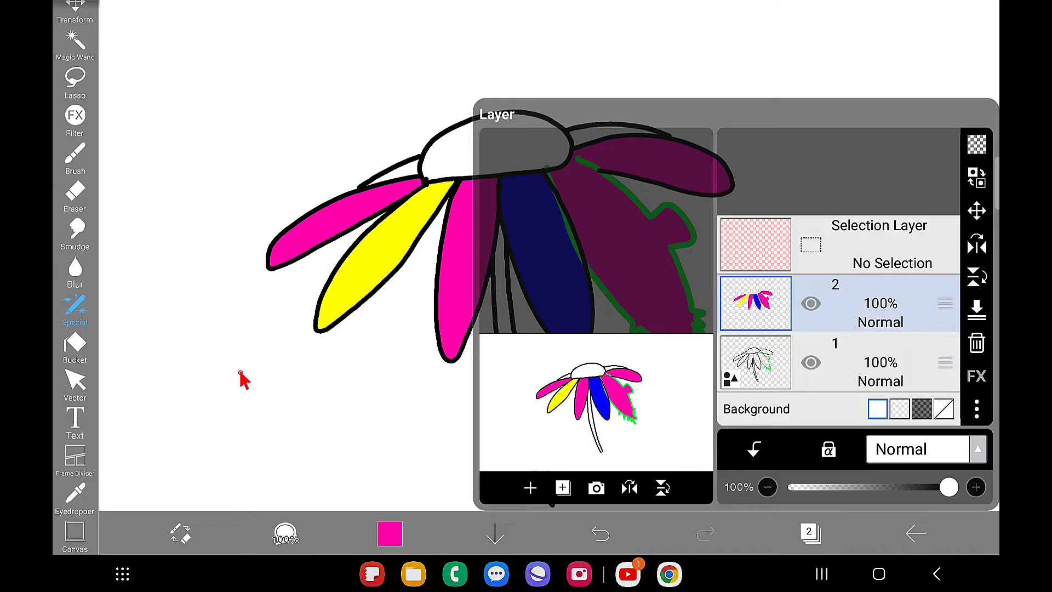
click(241, 378)
Step: Delete the petal color layer, leaving only the vector line-art layer
click(814, 534)
click(346, 390)
click(811, 532)
click(977, 341)
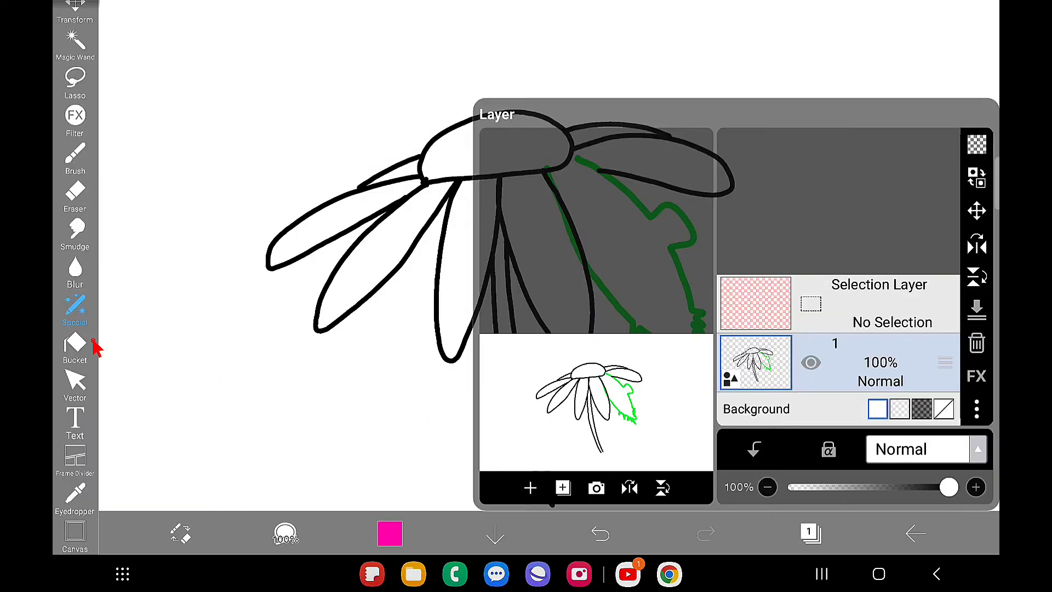
Step: Erase a gap across both outlines of the leftmost petal on the vector layer with the 48 px Eraser
click(79, 187)
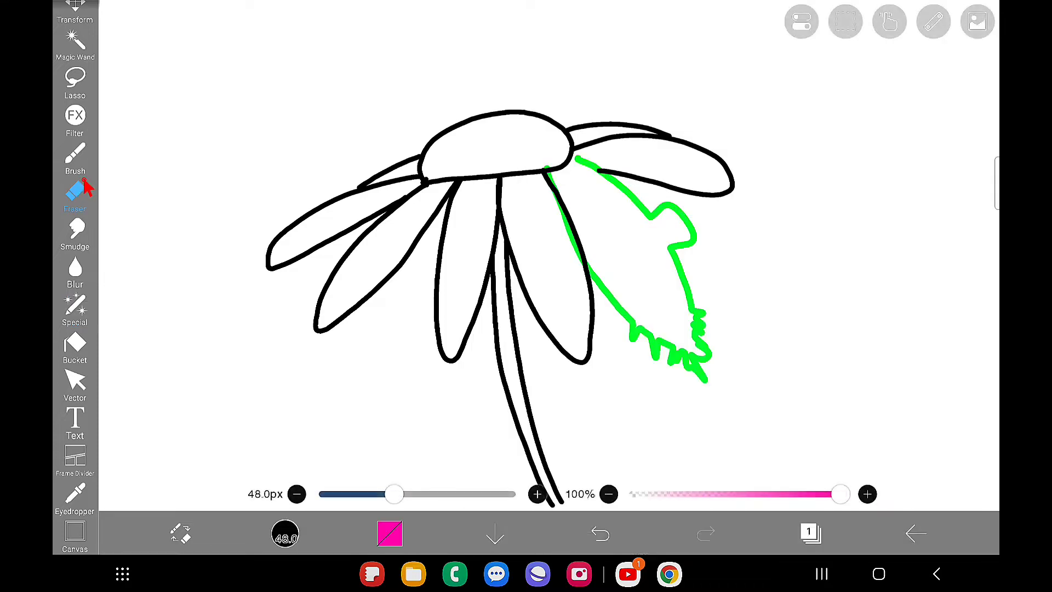
scroll(340, 241, up, 5)
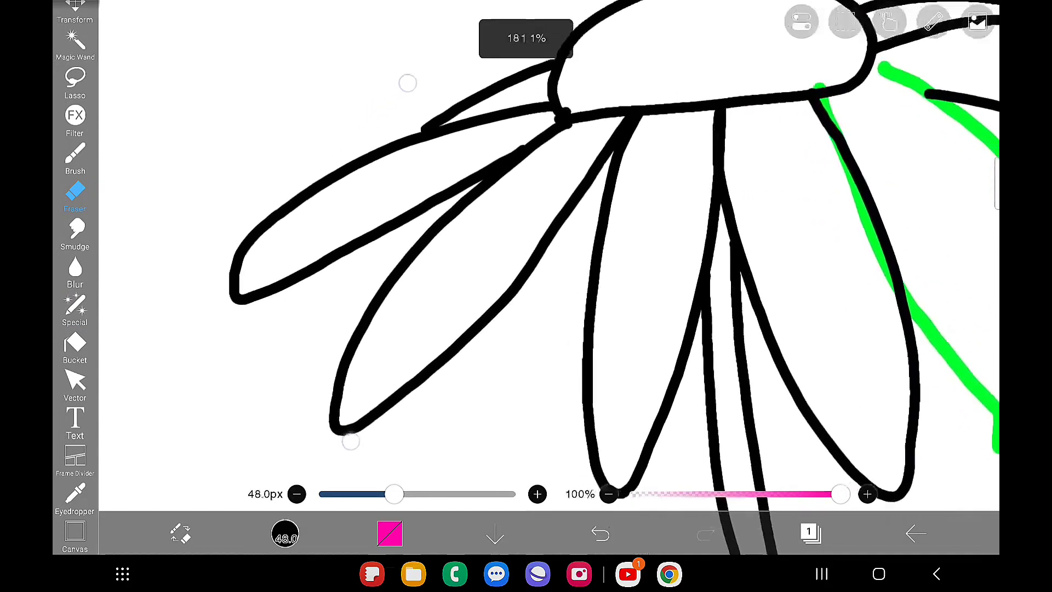
mouse_move(270, 217)
mouse_down()
mouse_move(268, 331)
mouse_move(242, 263)
mouse_move(238, 299)
mouse_up()
click(600, 535)
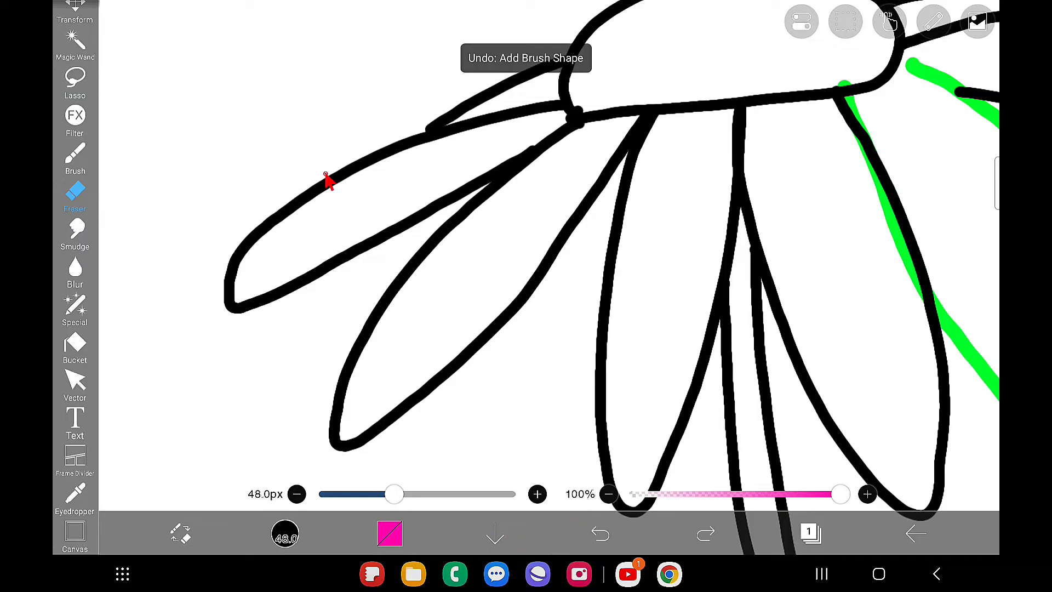
drag(299, 189, 288, 329)
mouse_move(318, 152)
mouse_down()
mouse_move(296, 301)
mouse_move(321, 307)
mouse_move(329, 296)
mouse_up()
click(811, 533)
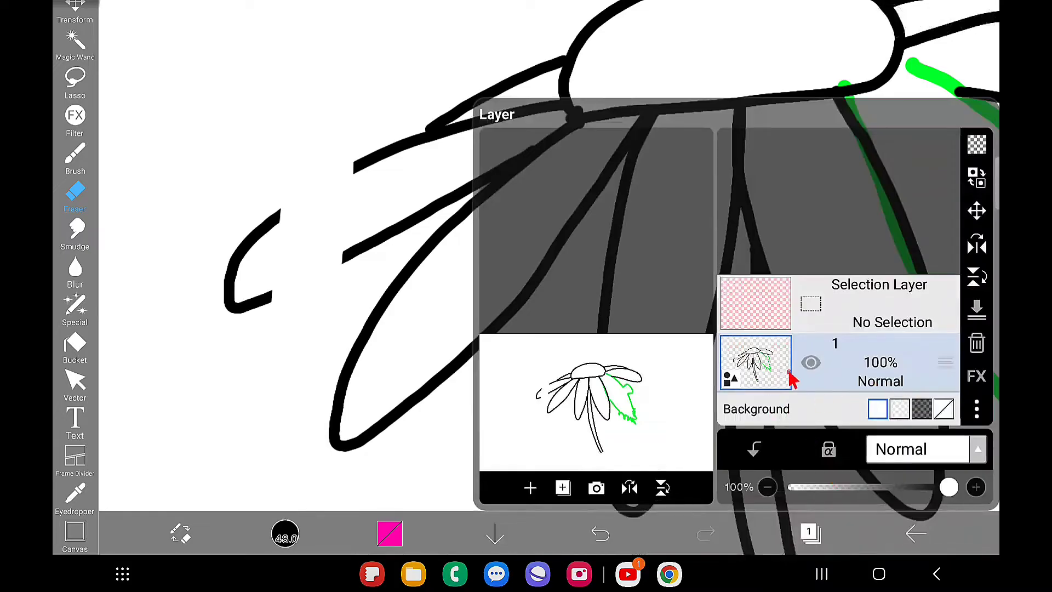
click(336, 206)
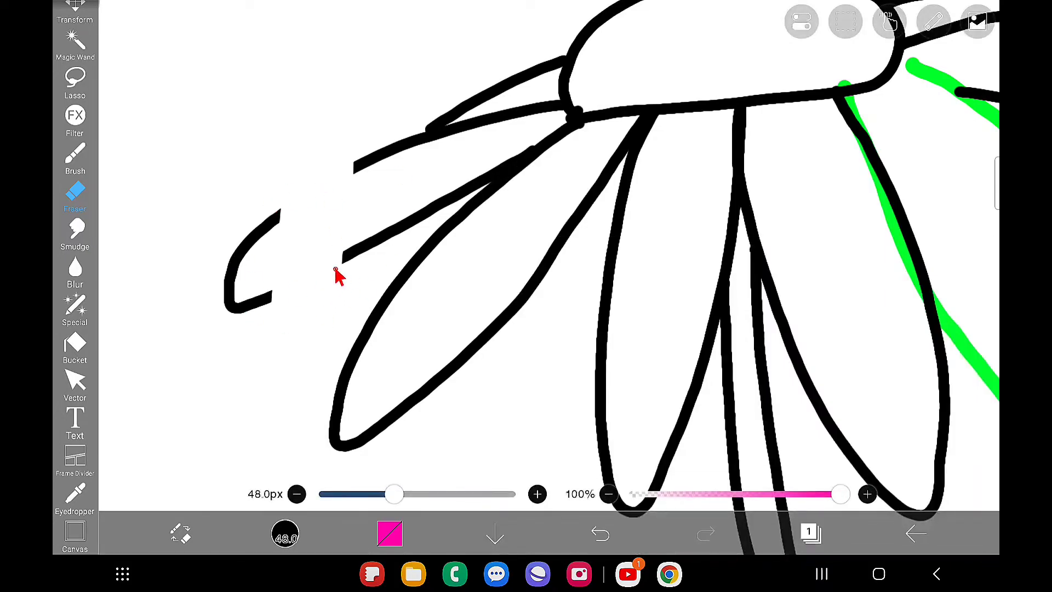
Step: Select one eraser stroke on the leftmost petal with the Vector tool, then stretch and move it over the flower's right-hand petals
click(74, 381)
click(235, 306)
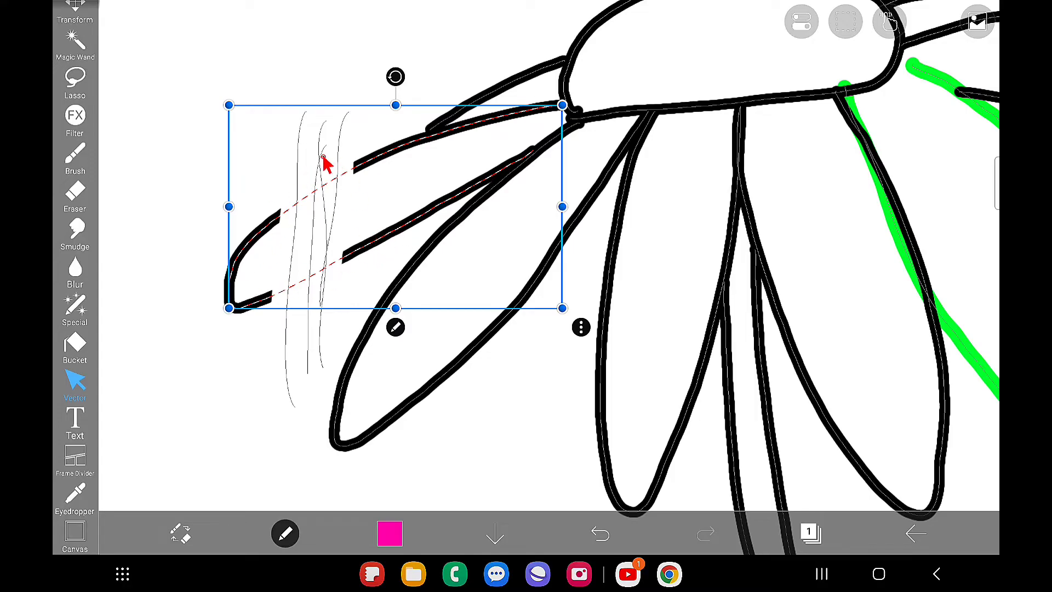
click(321, 240)
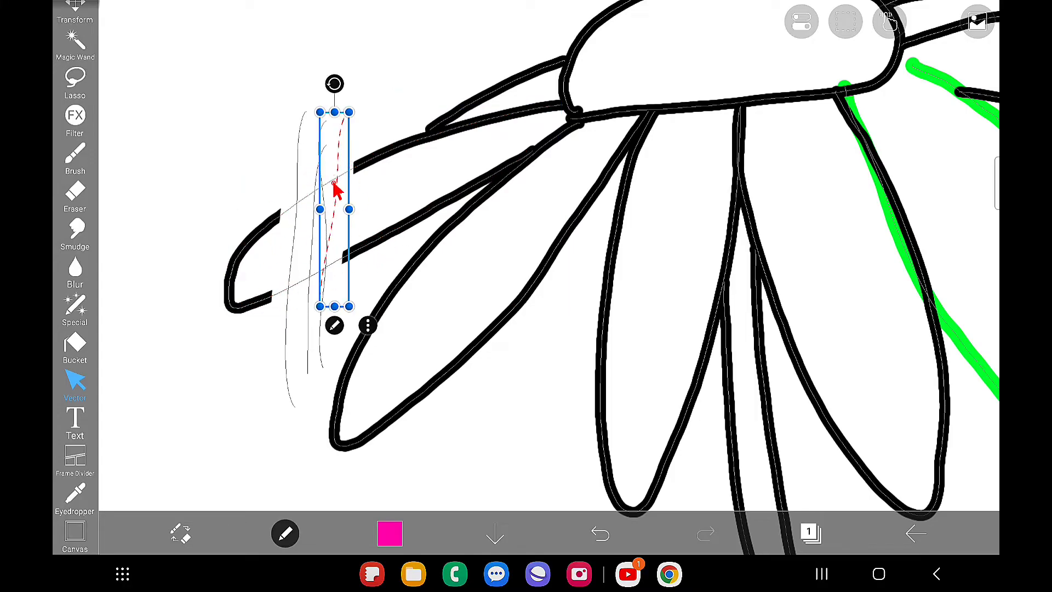
mouse_move(337, 189)
mouse_down()
mouse_move(402, 181)
mouse_move(606, 211)
mouse_move(620, 153)
mouse_move(759, 192)
mouse_move(505, 274)
mouse_up()
scroll(570, 282, down, 3)
mouse_move(406, 212)
mouse_down()
mouse_move(752, 174)
mouse_move(742, 148)
mouse_move(631, 160)
mouse_move(747, 141)
mouse_up()
drag(593, 216, 747, 133)
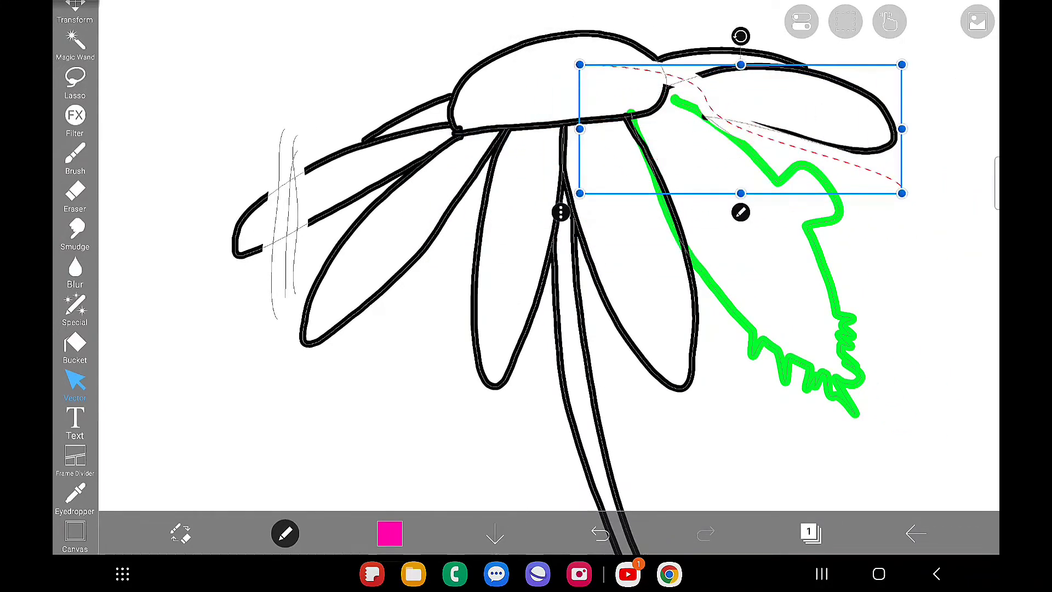
Step: Set the canvas background to the dark checkerboard
click(810, 533)
click(921, 409)
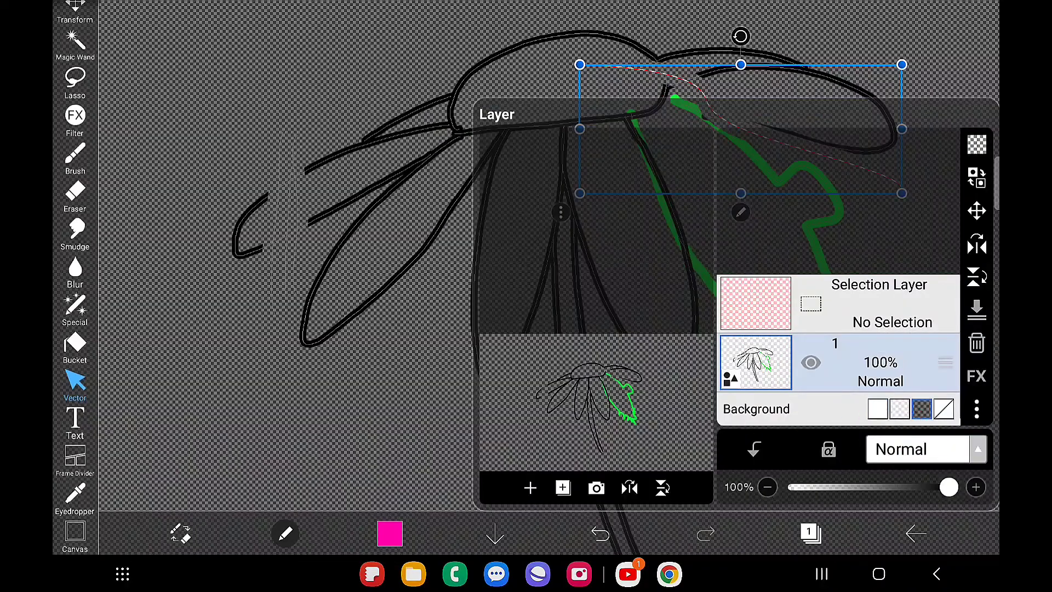
click(392, 385)
Step: Move the selected eraser stroke across the flower head, then shrink it and place it over the left petals
drag(728, 159, 548, 181)
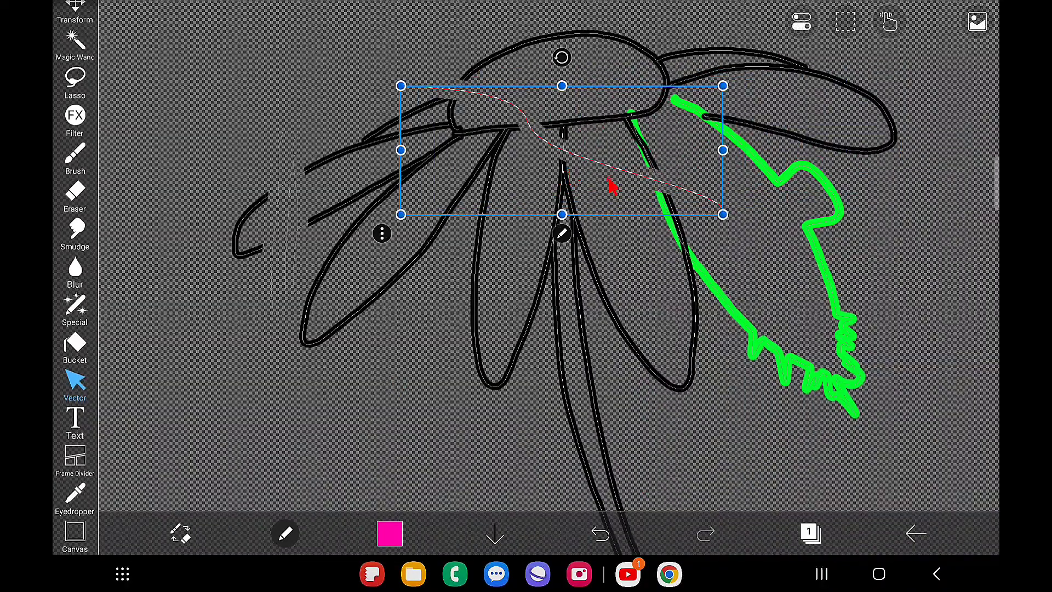
scroll(620, 105, up, 5)
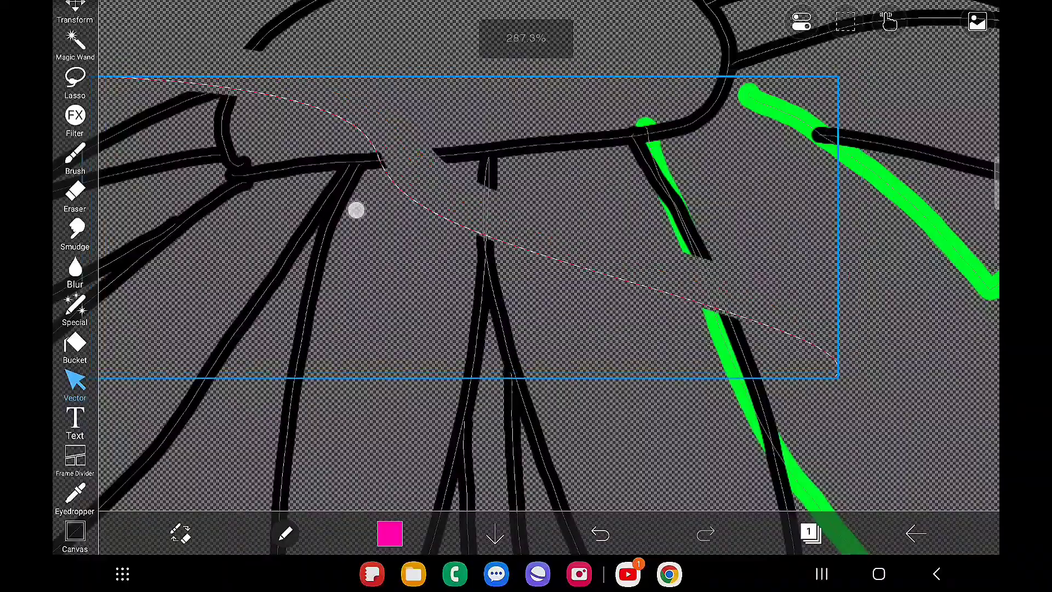
scroll(526, 274, right, 2)
drag(748, 147, 470, 259)
scroll(690, 271, down, 5)
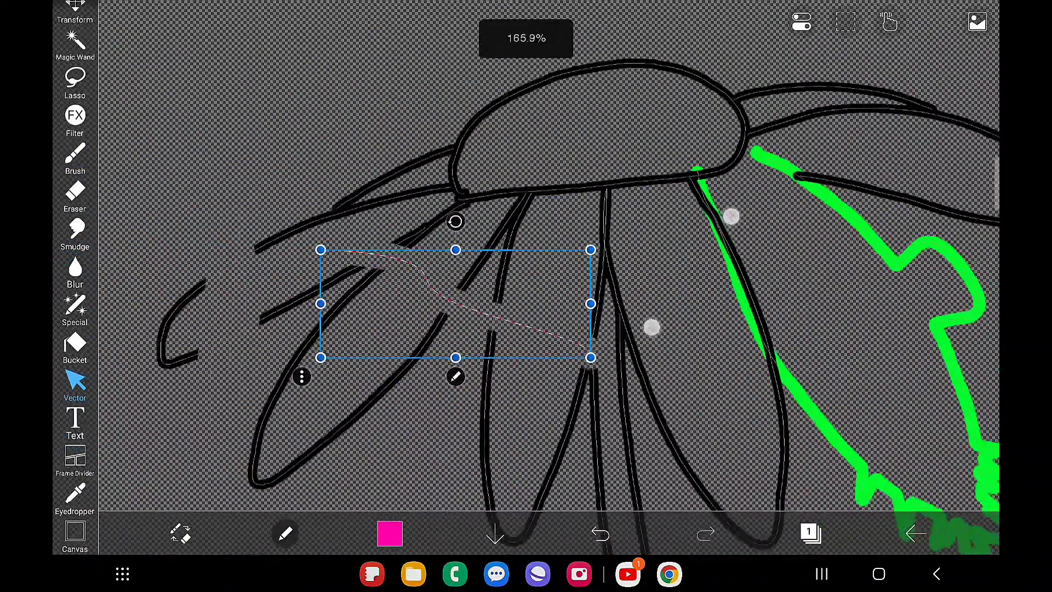
mouse_move(530, 285)
mouse_down()
mouse_move(409, 242)
mouse_move(494, 264)
mouse_up()
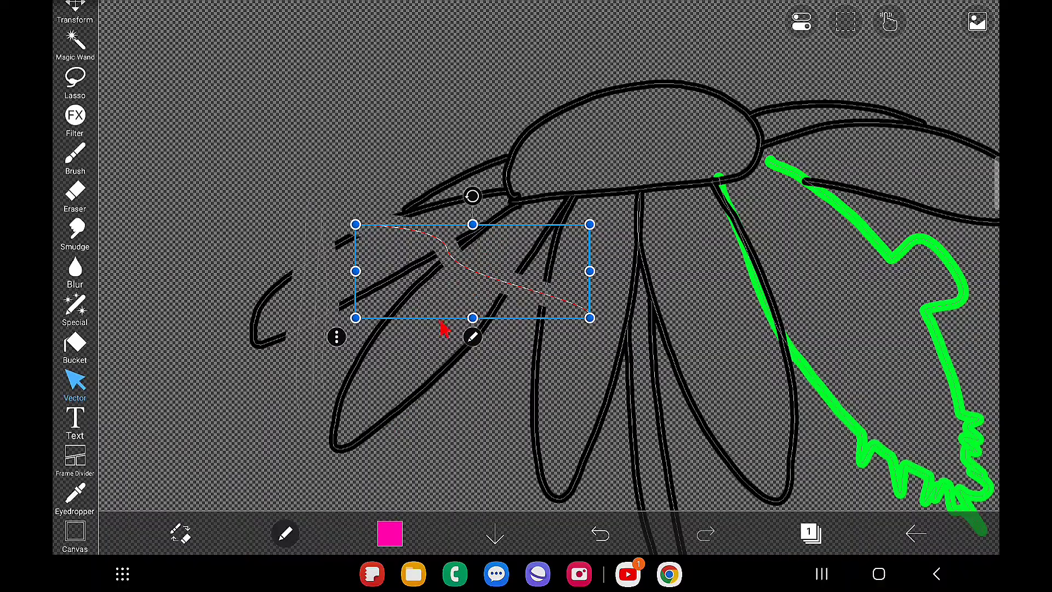
Step: Change the canvas background to the light checkerboard
click(75, 157)
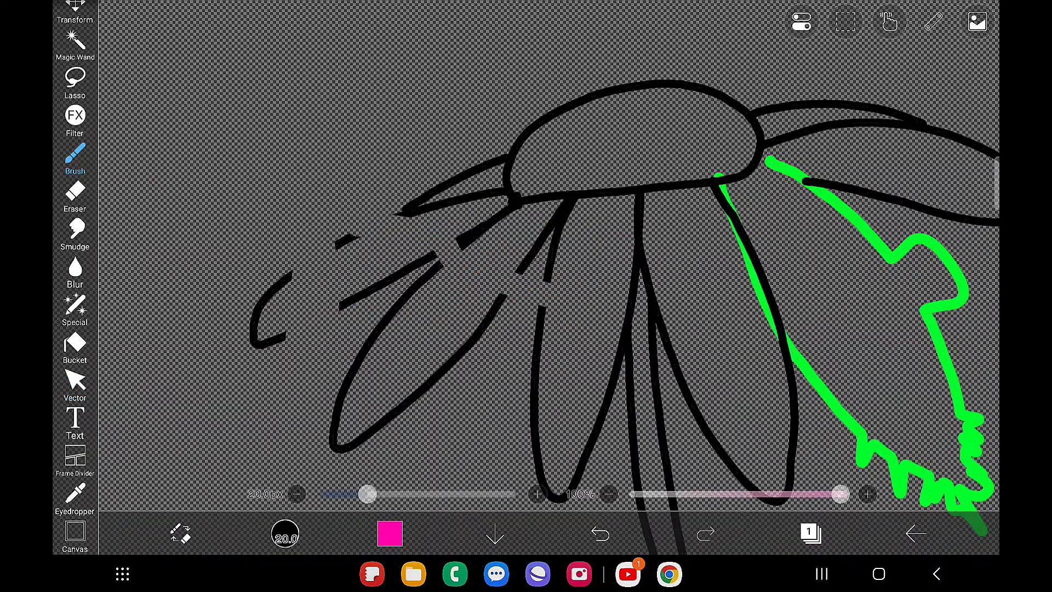
click(810, 533)
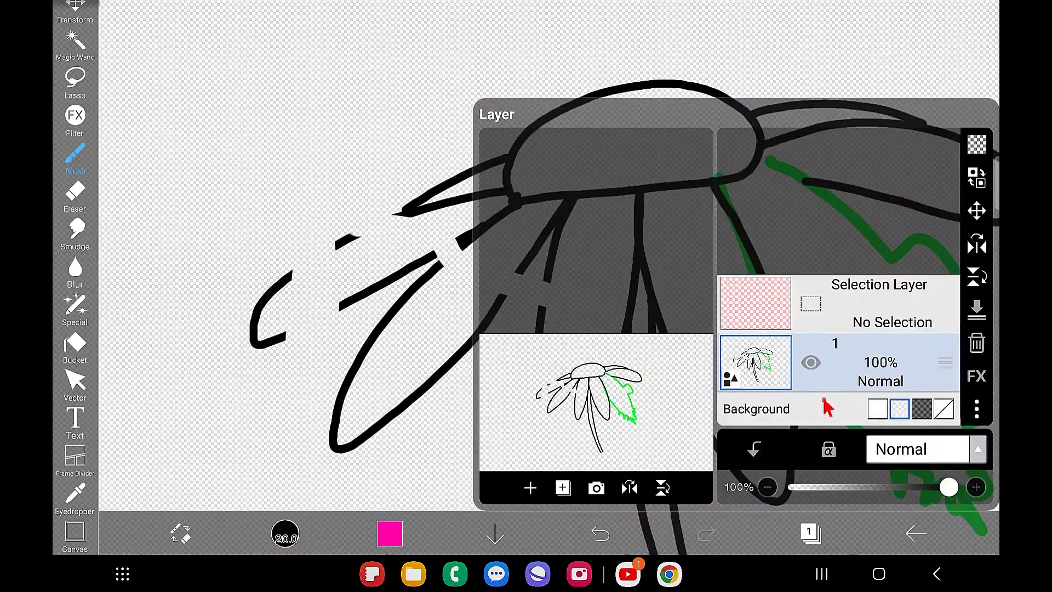
click(414, 398)
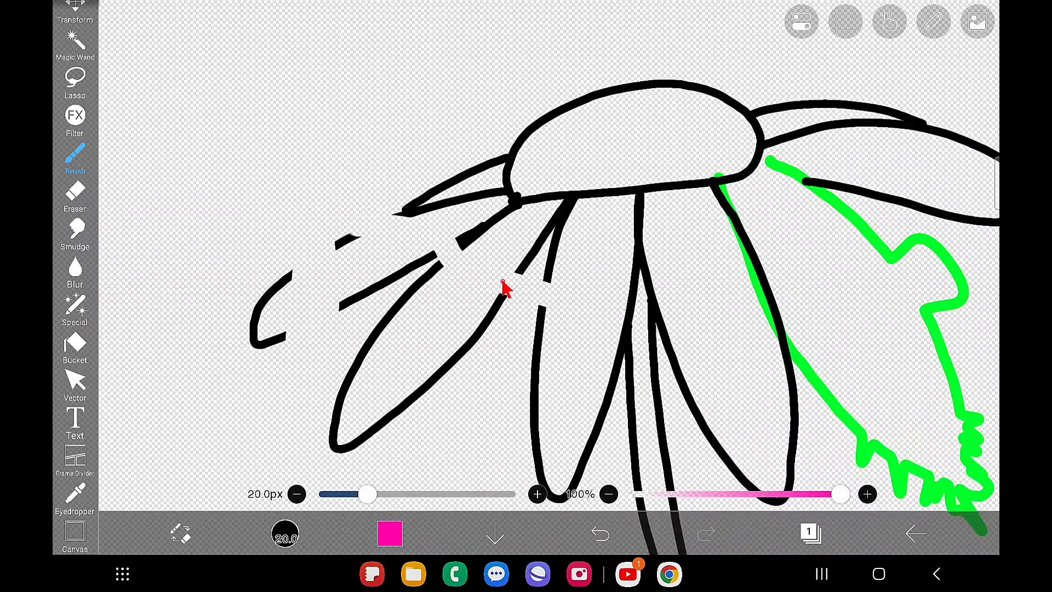
Step: Move the eraser stroke from the left petals onto the flower head with the Vector tool
click(75, 381)
click(516, 278)
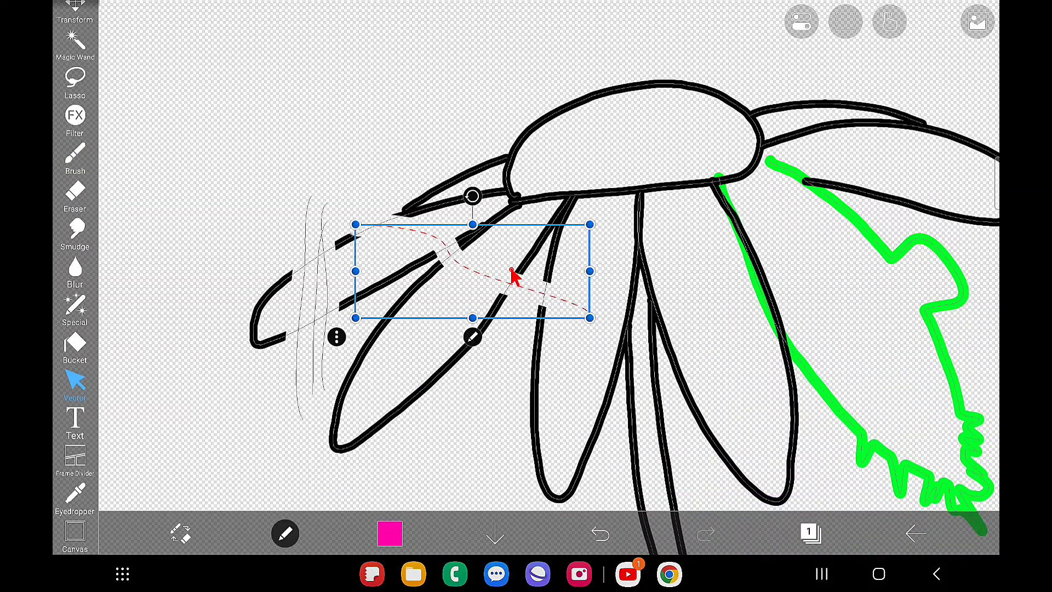
drag(515, 277, 618, 157)
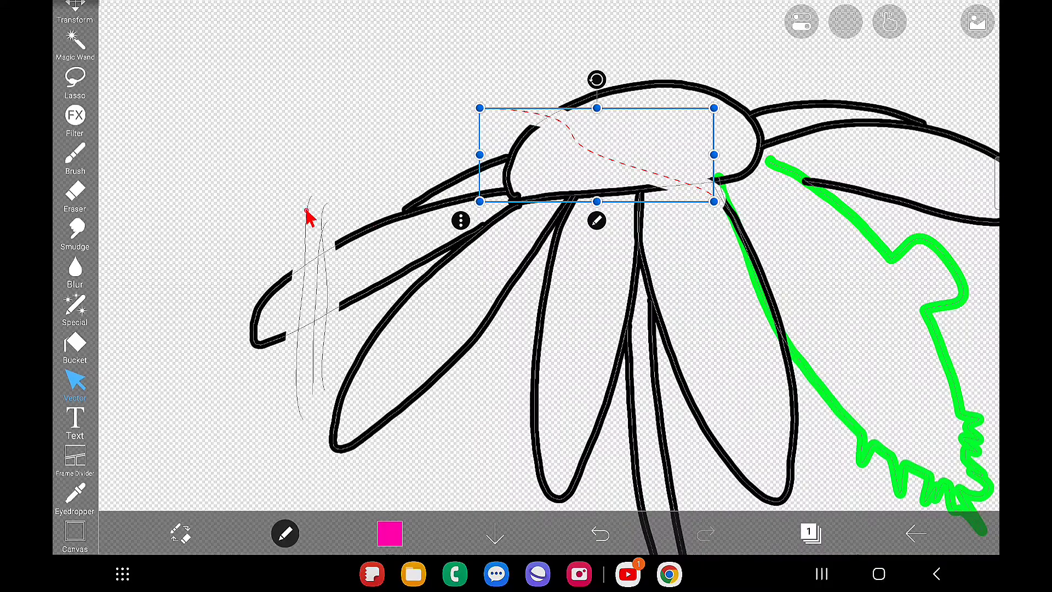
click(75, 158)
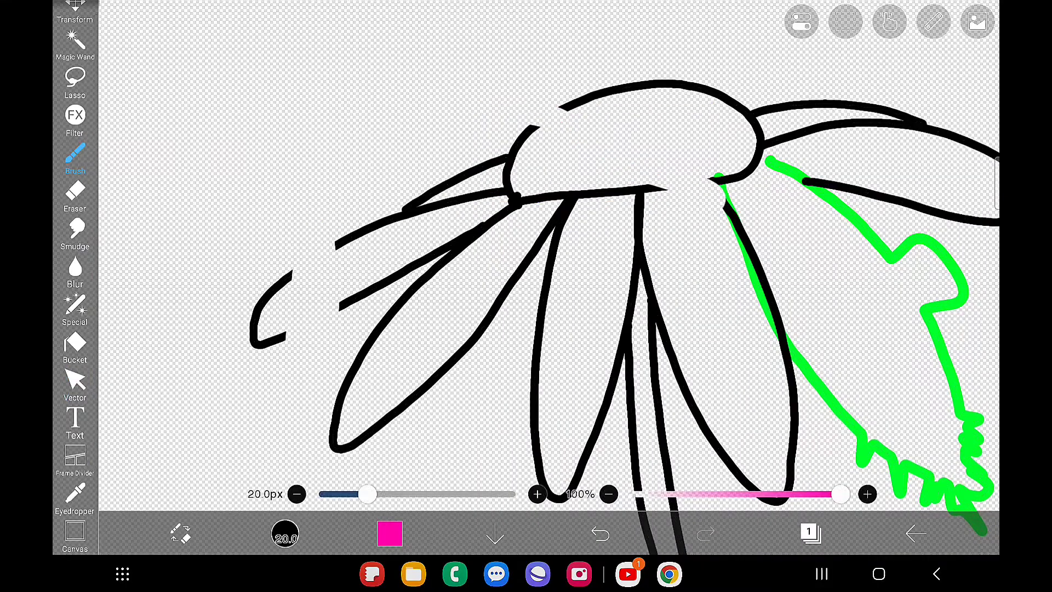
Step: Add the text "Flowers" to the vector layer with the Text tool
scroll(548, 274, down, 5)
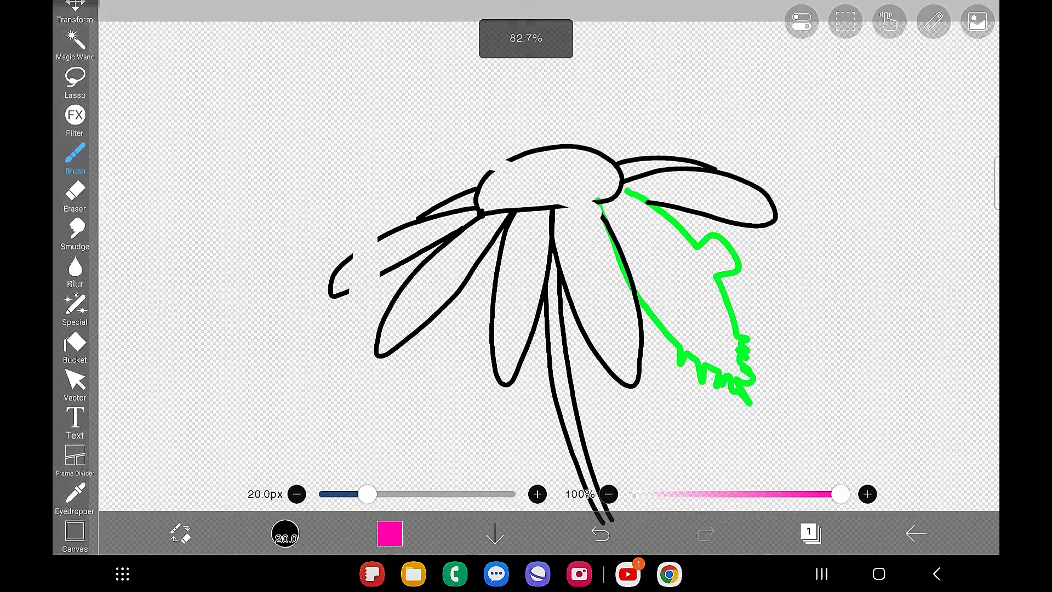
click(75, 420)
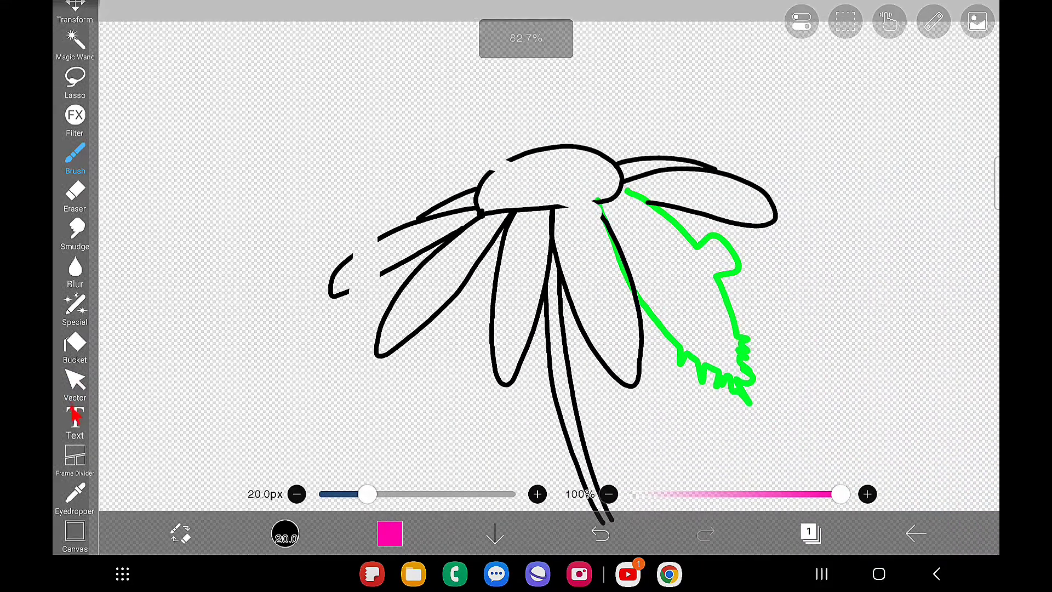
click(289, 110)
click(312, 94)
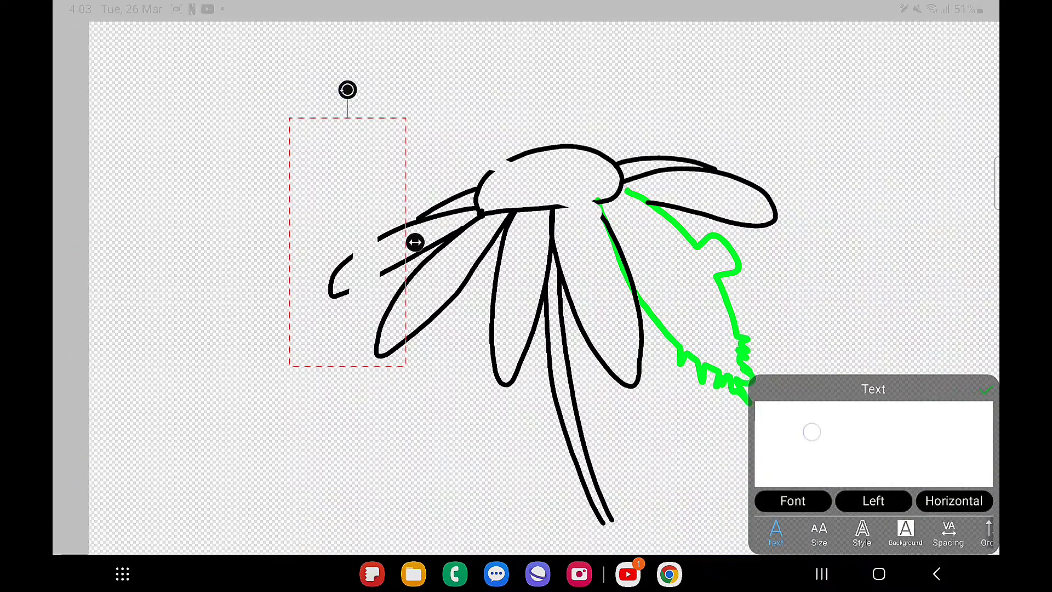
click(811, 432)
text(p)
key(BackSpace)
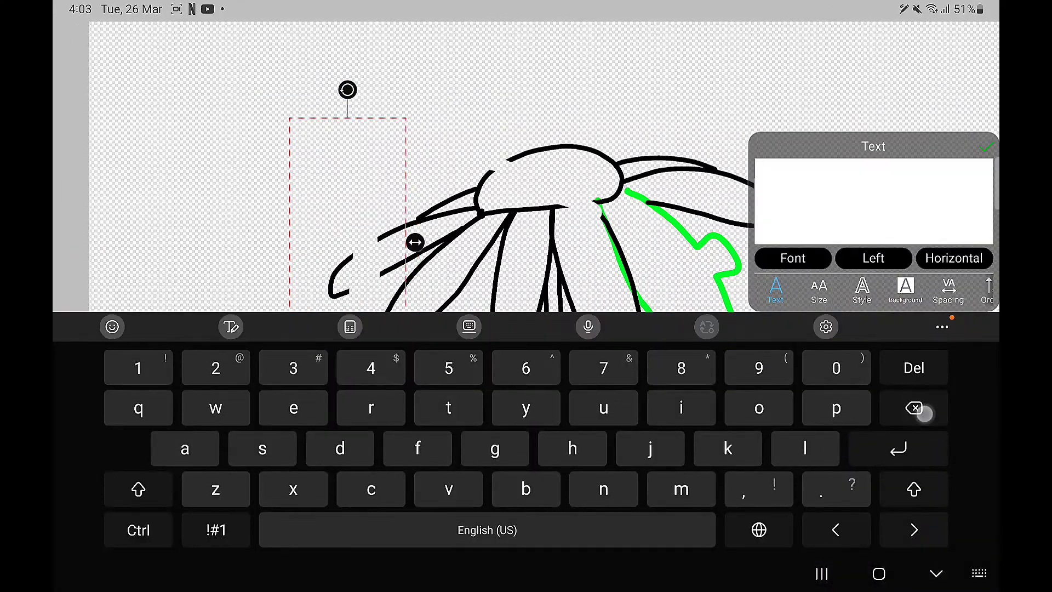
text(Flowers)
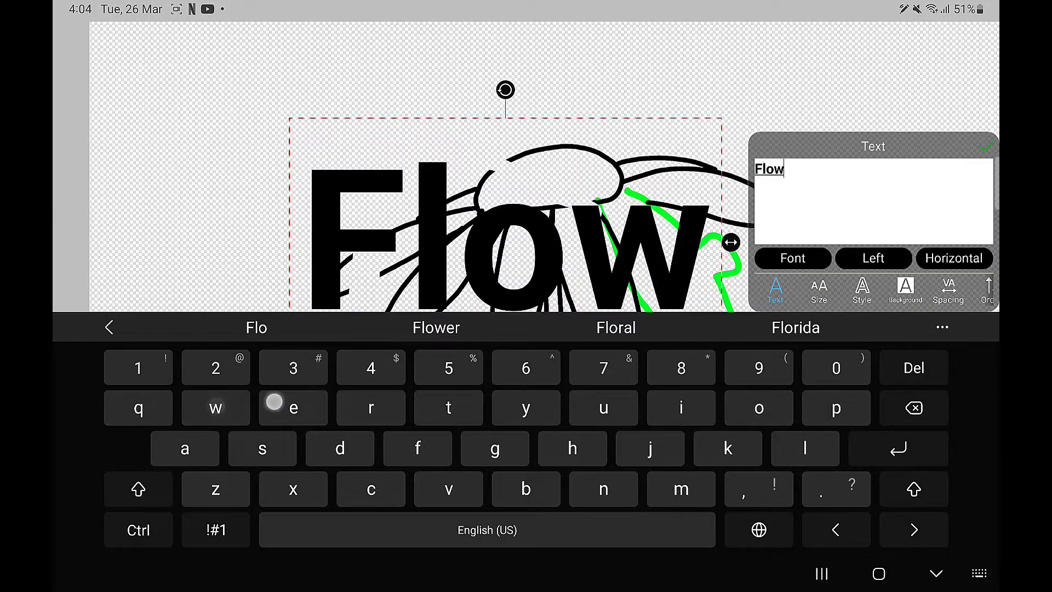
click(986, 147)
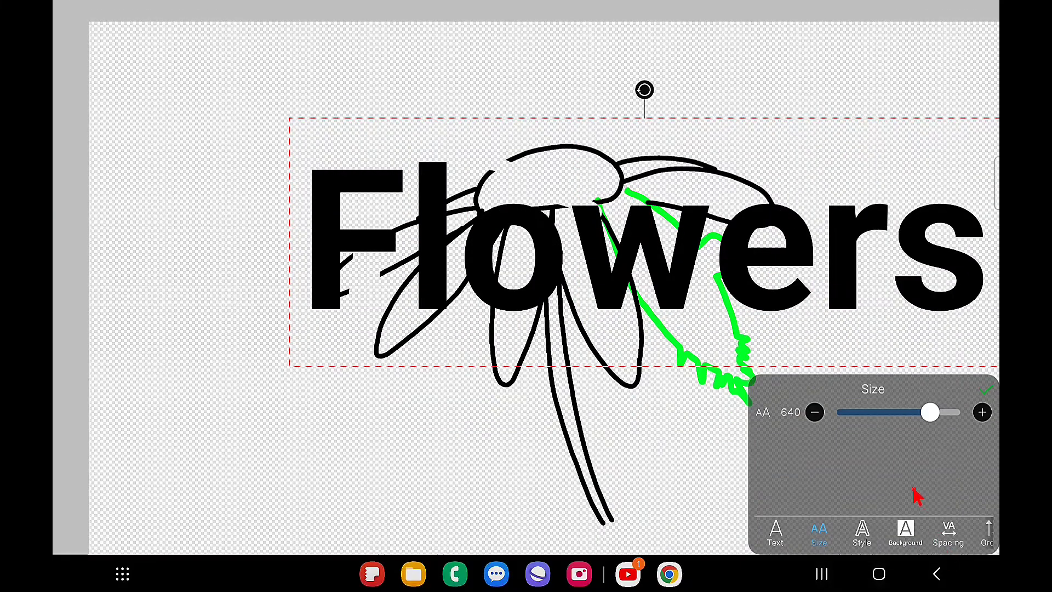
Step: Set the text size to 371, place the text above and left of the flower, and check its layer
mouse_move(930, 412)
mouse_down()
mouse_move(909, 412)
mouse_move(919, 414)
mouse_up()
drag(506, 196, 372, 96)
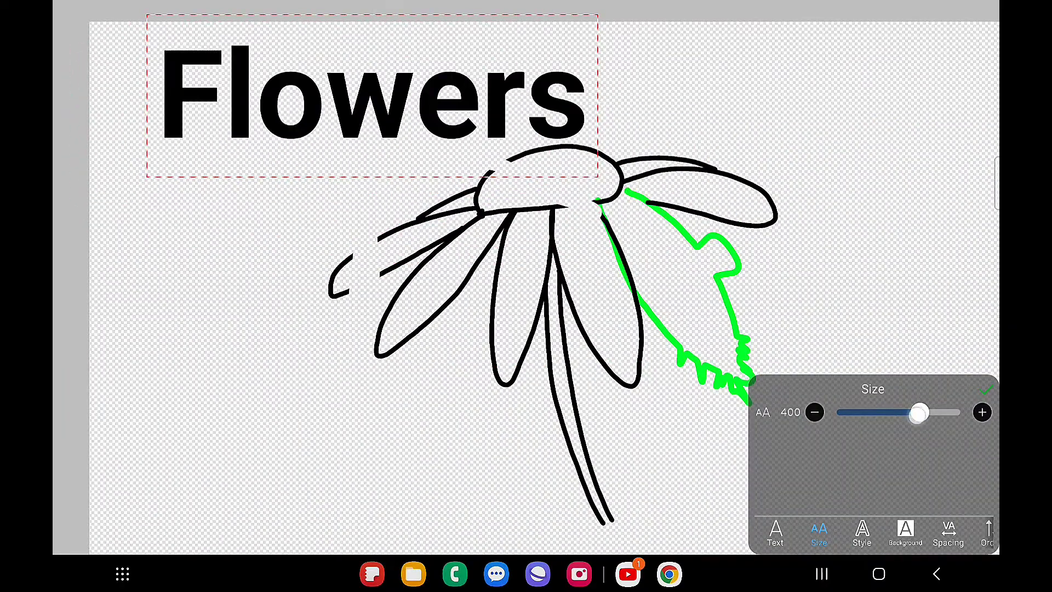
drag(919, 412, 918, 412)
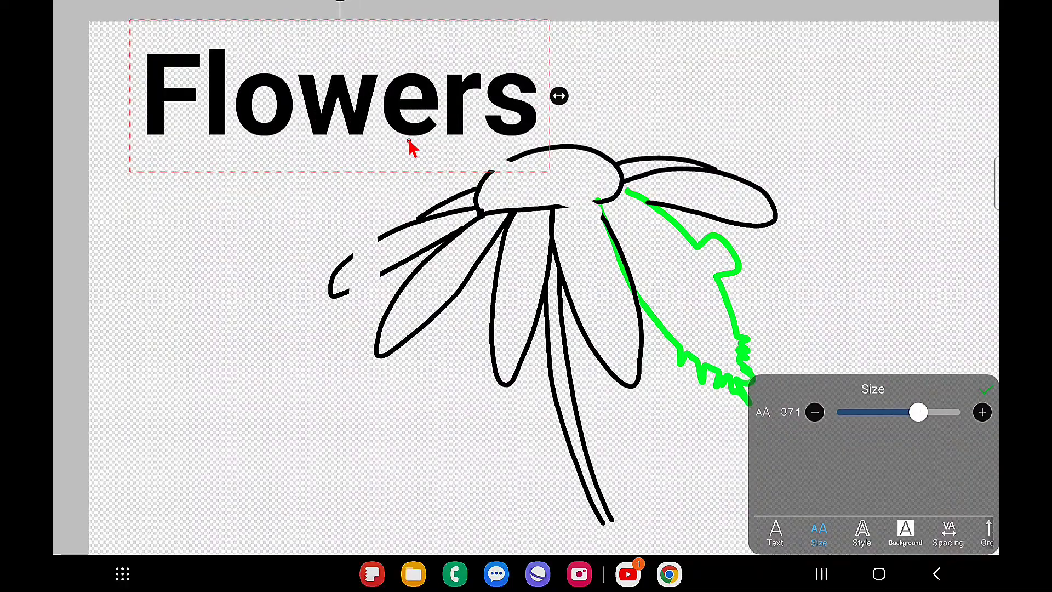
click(986, 390)
click(811, 532)
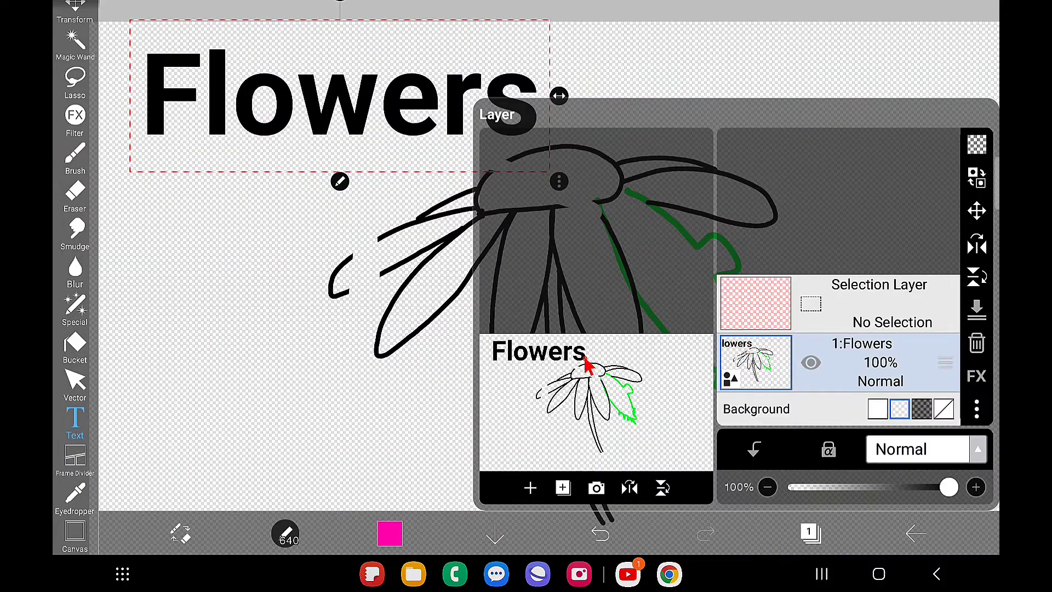
click(327, 391)
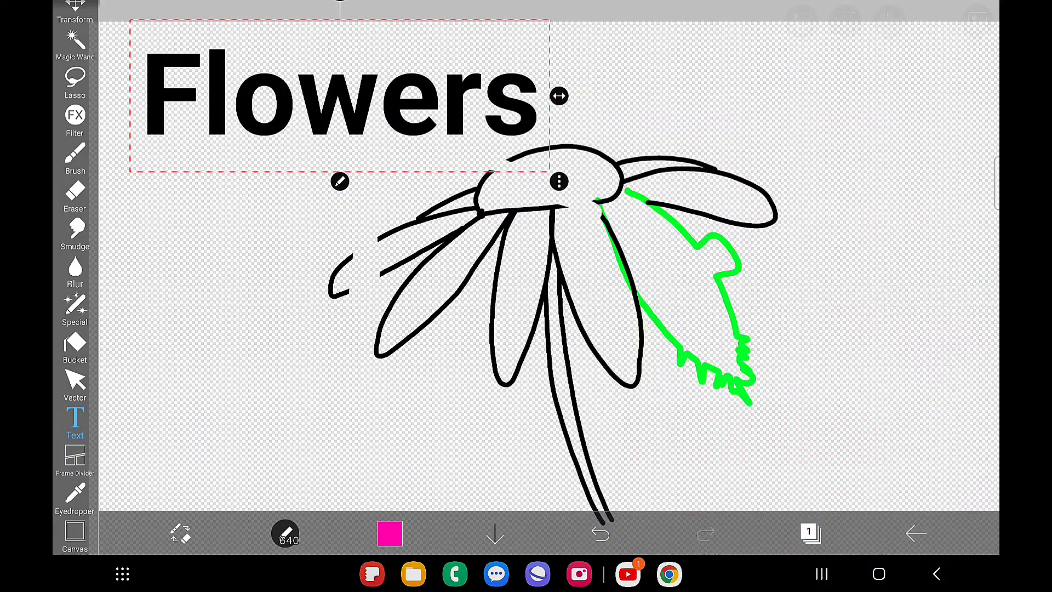
Step: Select the "Flowers" text with the Vector tool and view its shape options
click(75, 381)
click(394, 134)
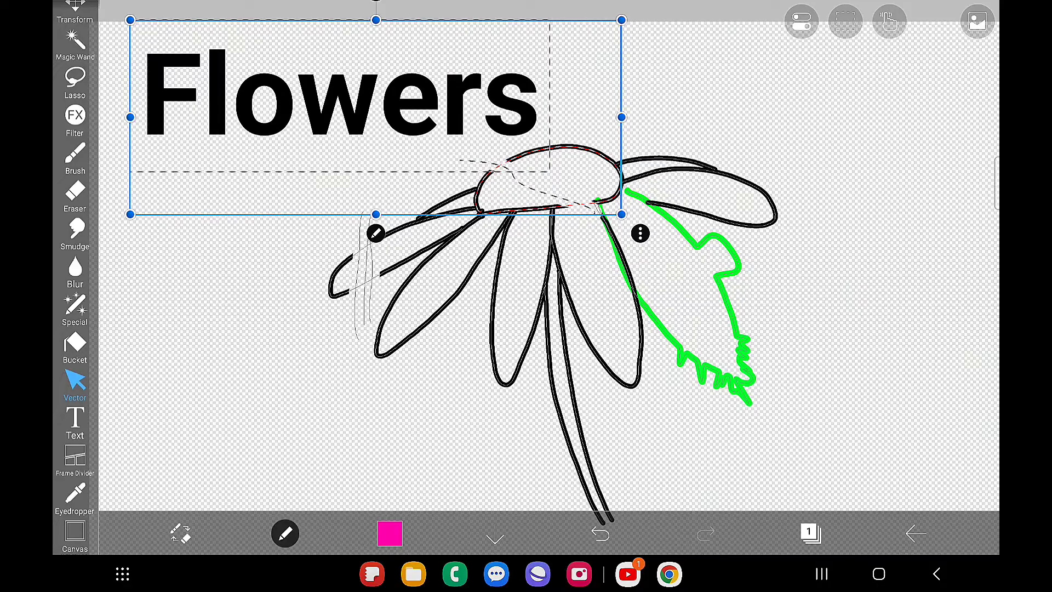
click(496, 109)
click(461, 96)
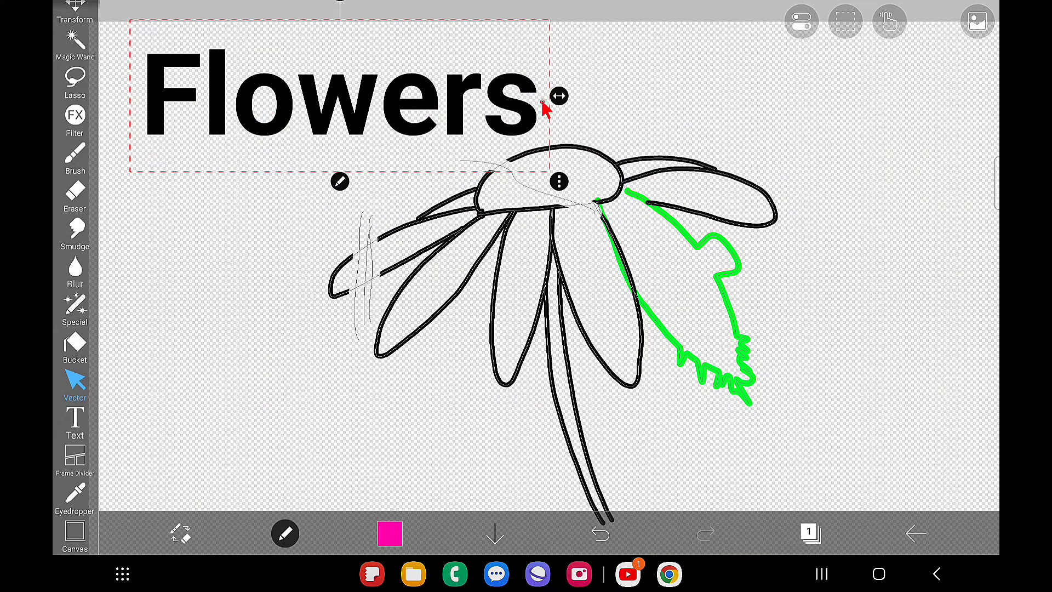
click(559, 182)
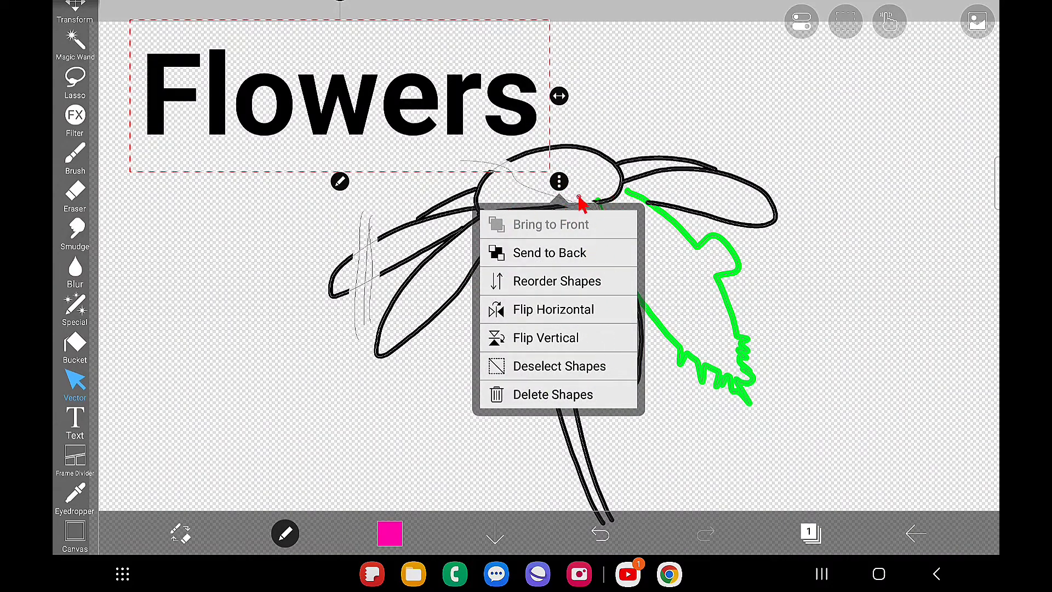
Step: View the shape options of the middle petals' outline, and compare them with those of the "Flowers" text
click(766, 228)
click(630, 270)
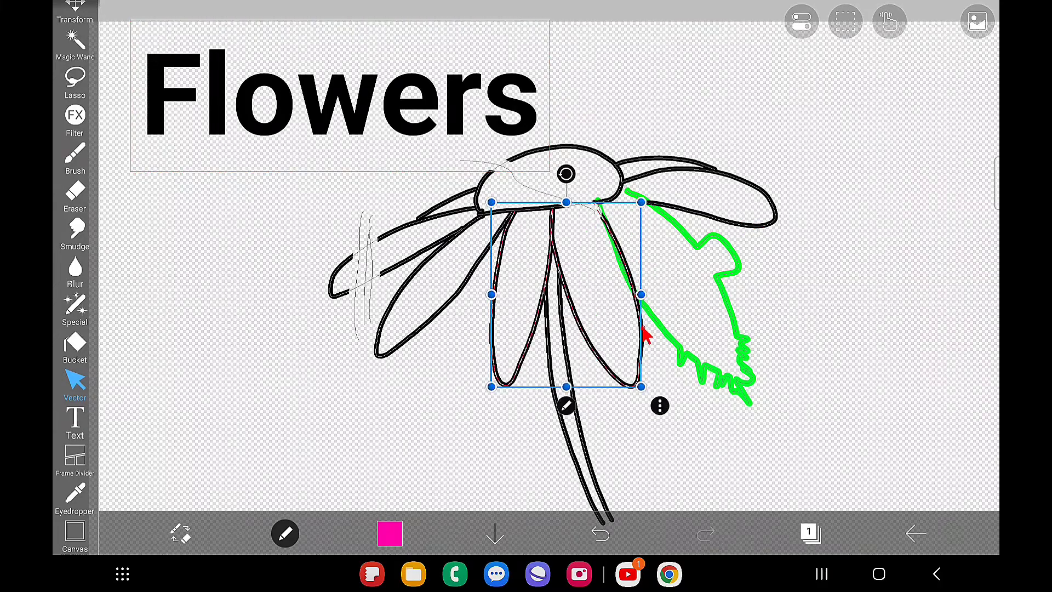
click(659, 404)
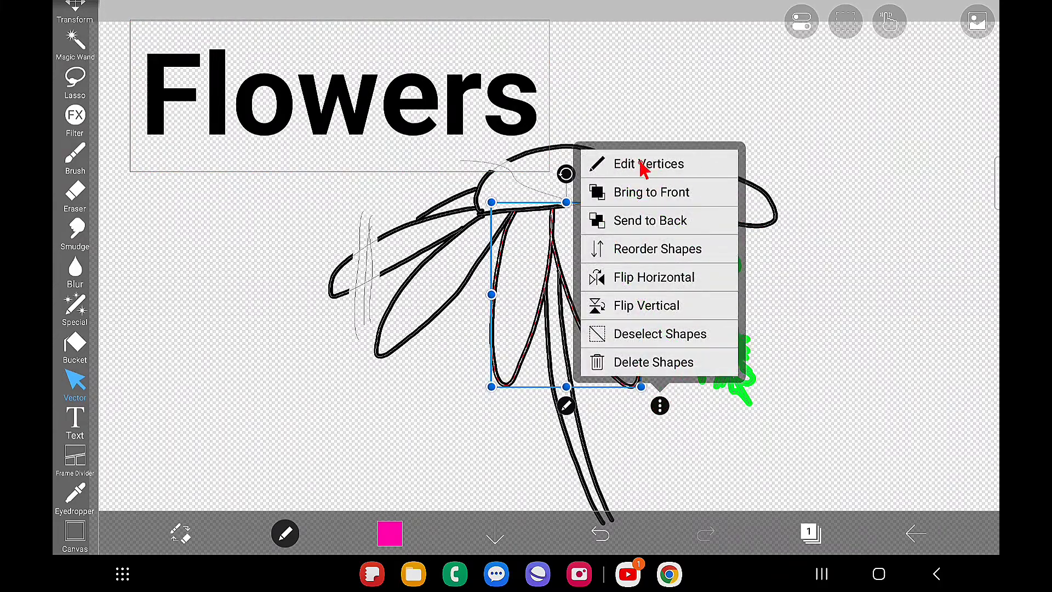
click(512, 110)
click(559, 182)
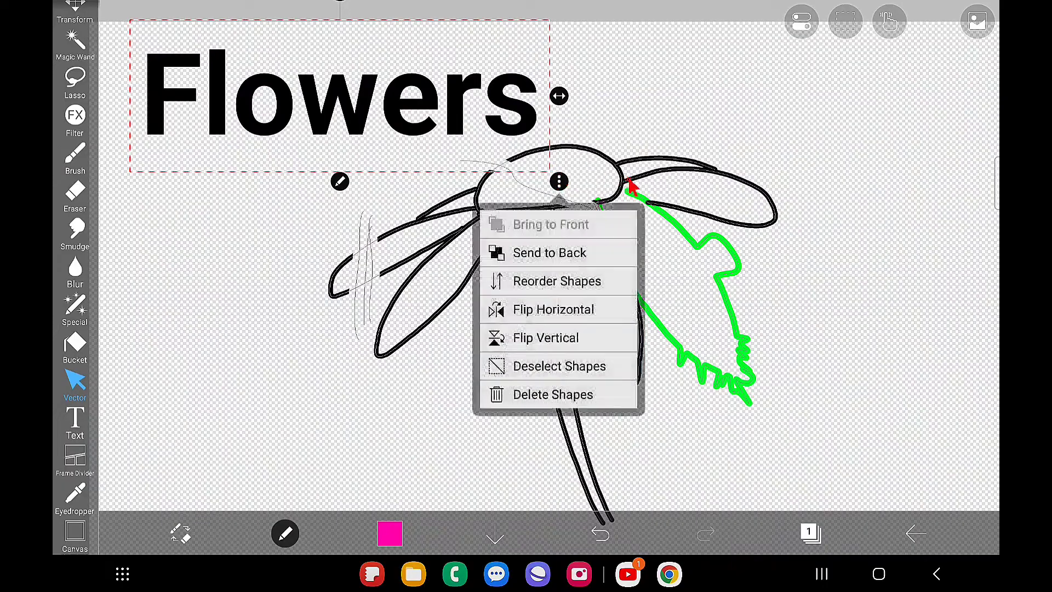
Step: Try shifting the entire vector layer with the Transform tool, return it to its original place and accept
click(744, 178)
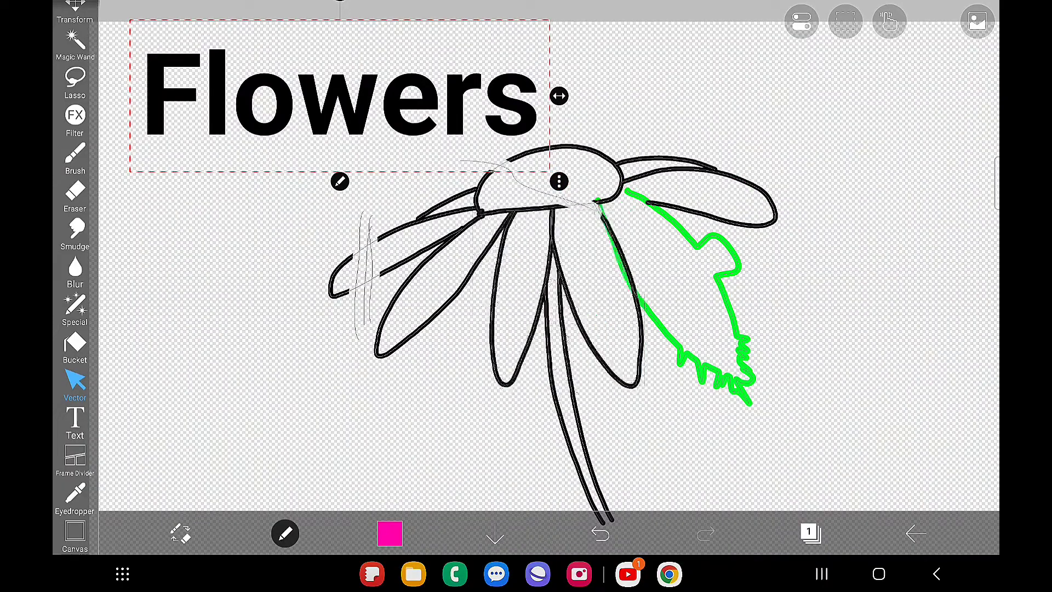
click(75, 156)
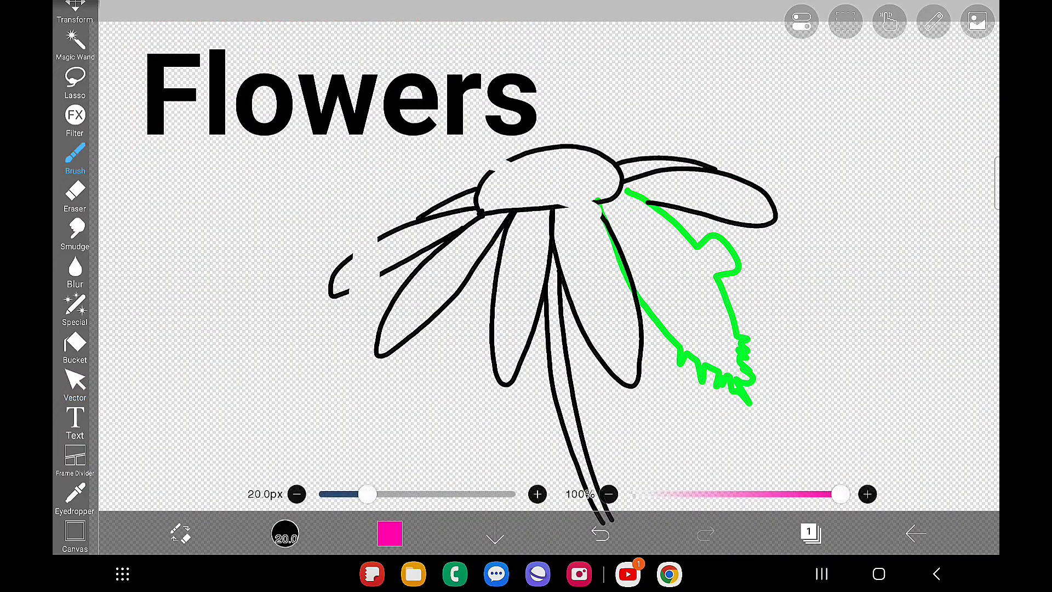
scroll(493, 296, down, 3)
drag(79, 23, 77, 195)
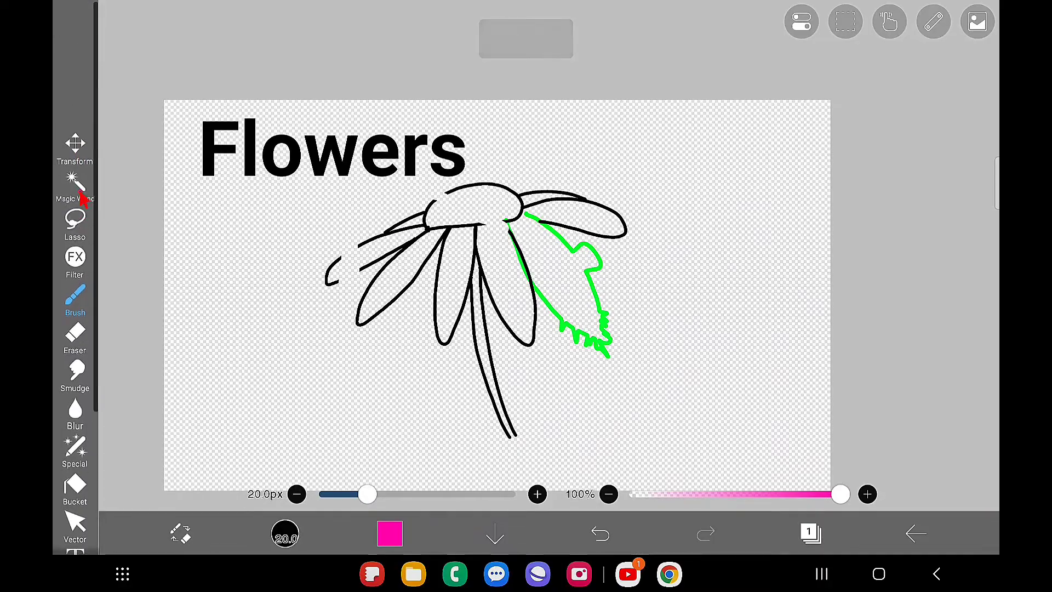
click(76, 19)
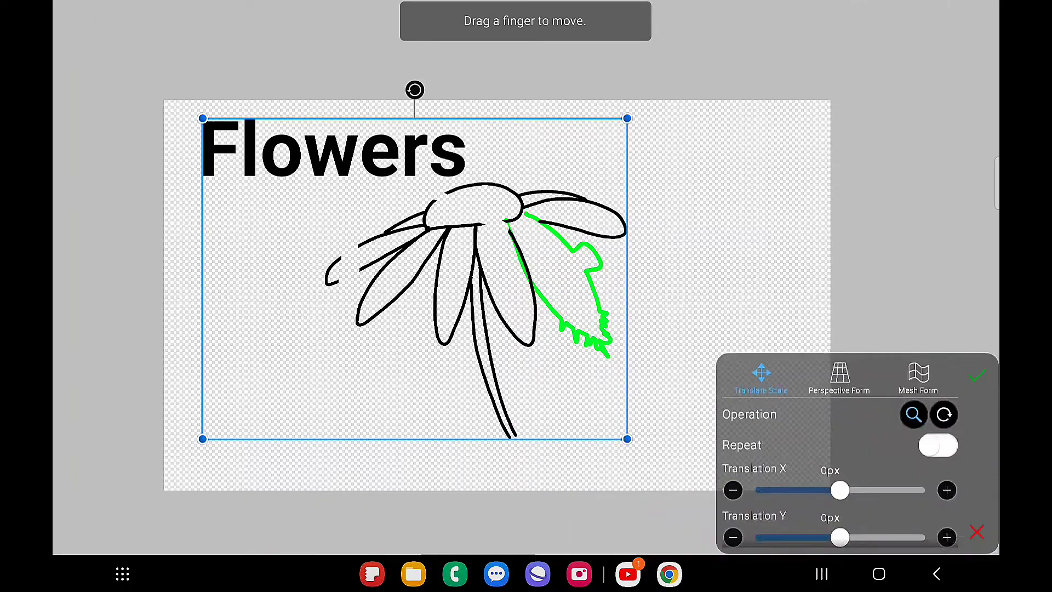
drag(498, 259, 625, 294)
drag(600, 335, 513, 285)
click(977, 376)
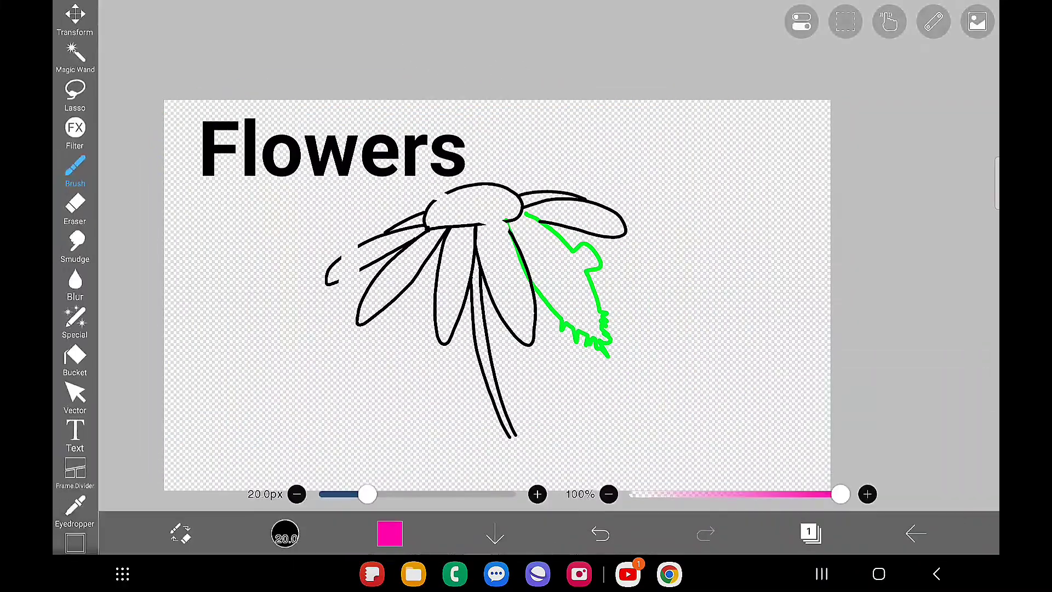
Step: Move the "Flowers" text to the right, above the flower head, with the Vector tool
click(329, 148)
drag(329, 148, 414, 143)
click(469, 302)
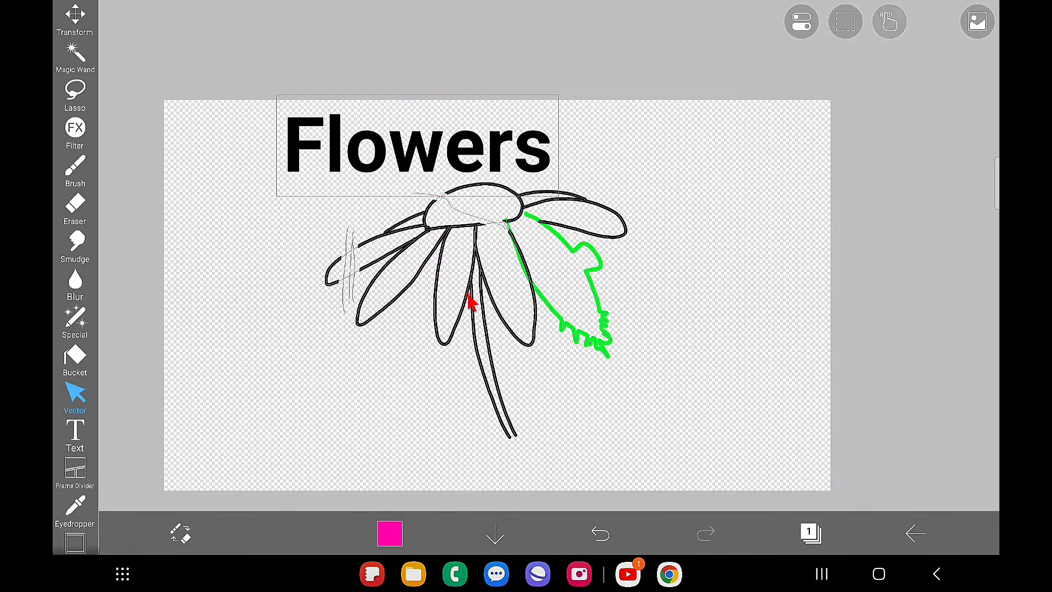
Step: Move the middle petals' outline down and to the left, and shift the right petal farther outward
click(453, 329)
drag(466, 290, 387, 337)
click(491, 377)
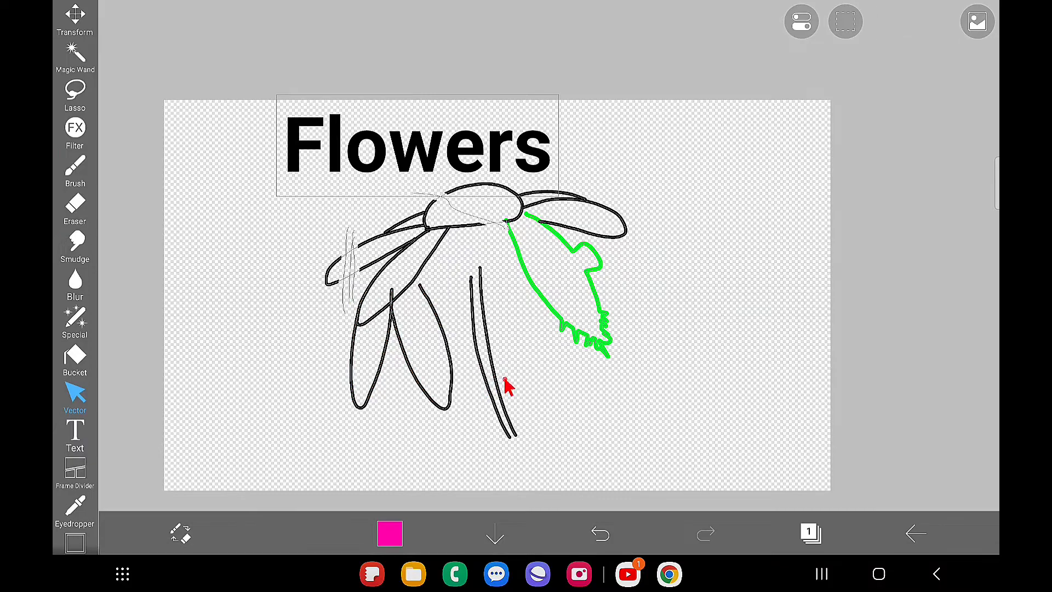
scroll(615, 252, up, 3)
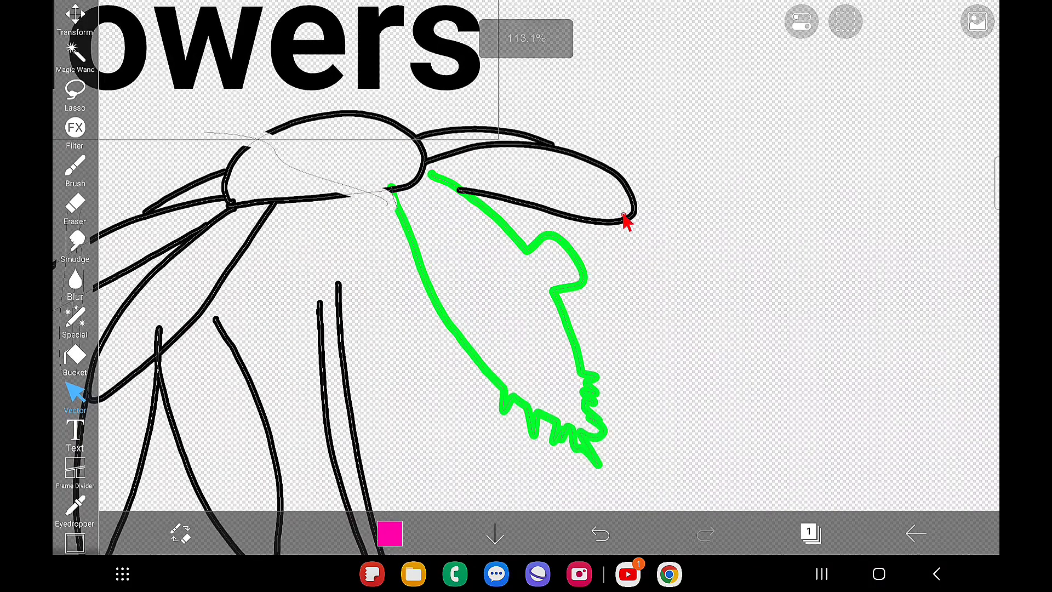
mouse_move(624, 223)
mouse_down()
mouse_move(629, 234)
mouse_move(789, 226)
mouse_up()
scroll(548, 274, down, 5)
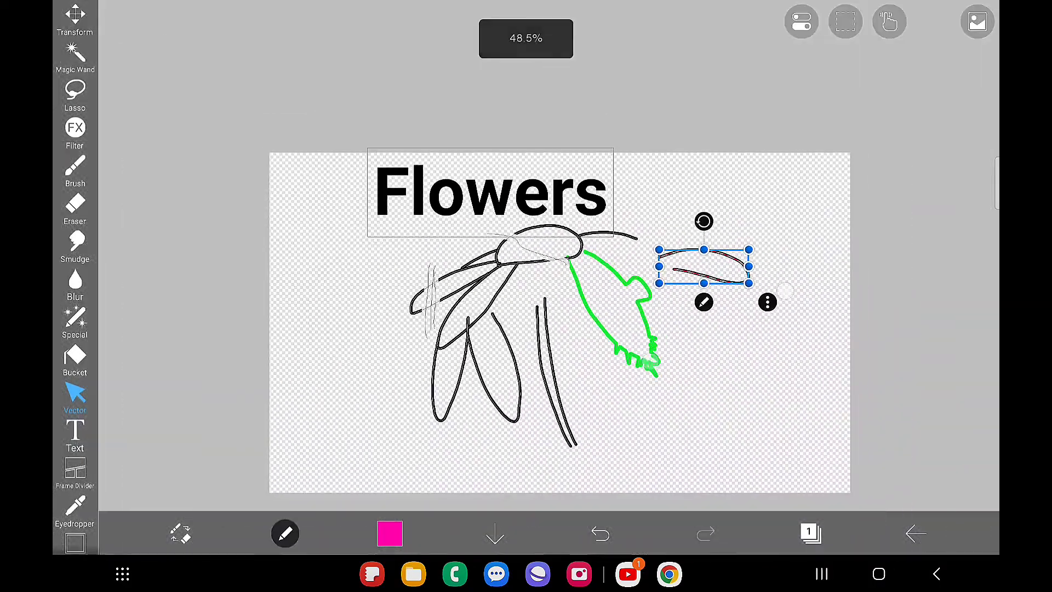
Step: Undo the last two petal moves
scroll(548, 274, up, 2)
click(600, 534)
click(603, 535)
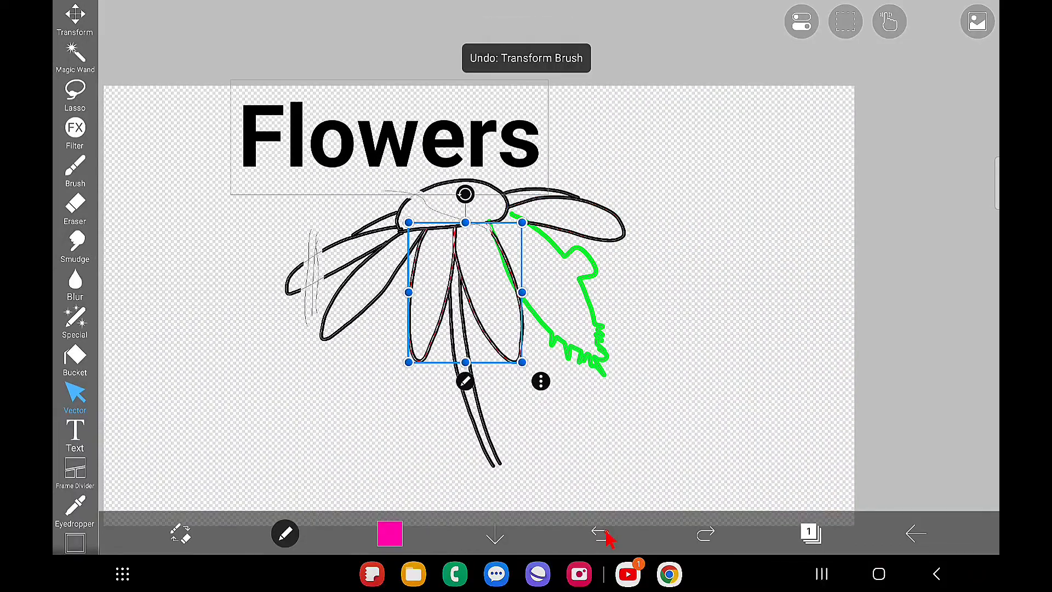
Step: Prepare the Brush, add a regular layer above the vector layer, and set it to clip to the layer beneath
click(83, 169)
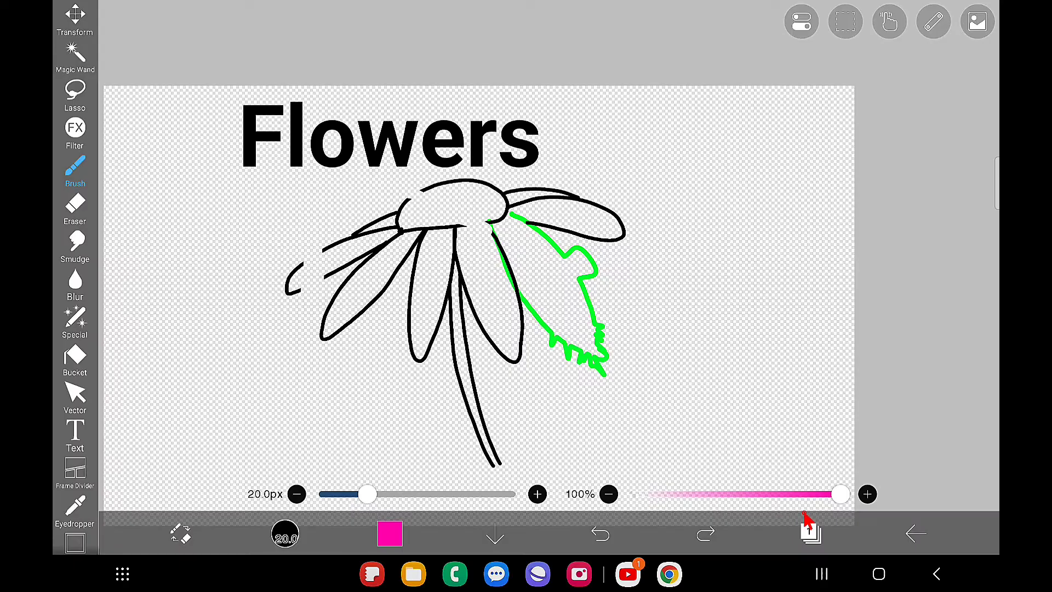
click(810, 531)
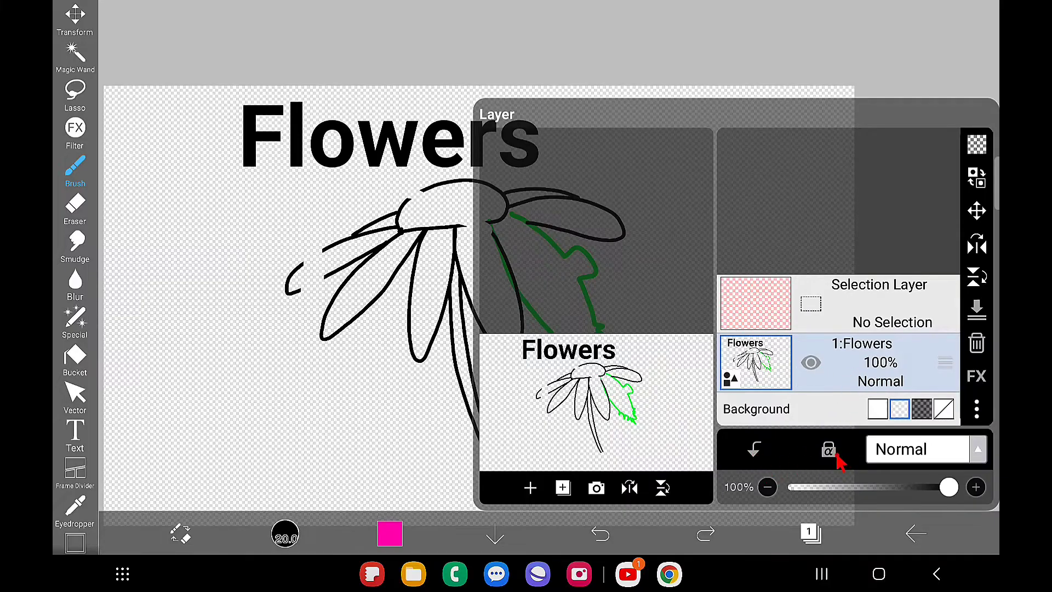
click(530, 488)
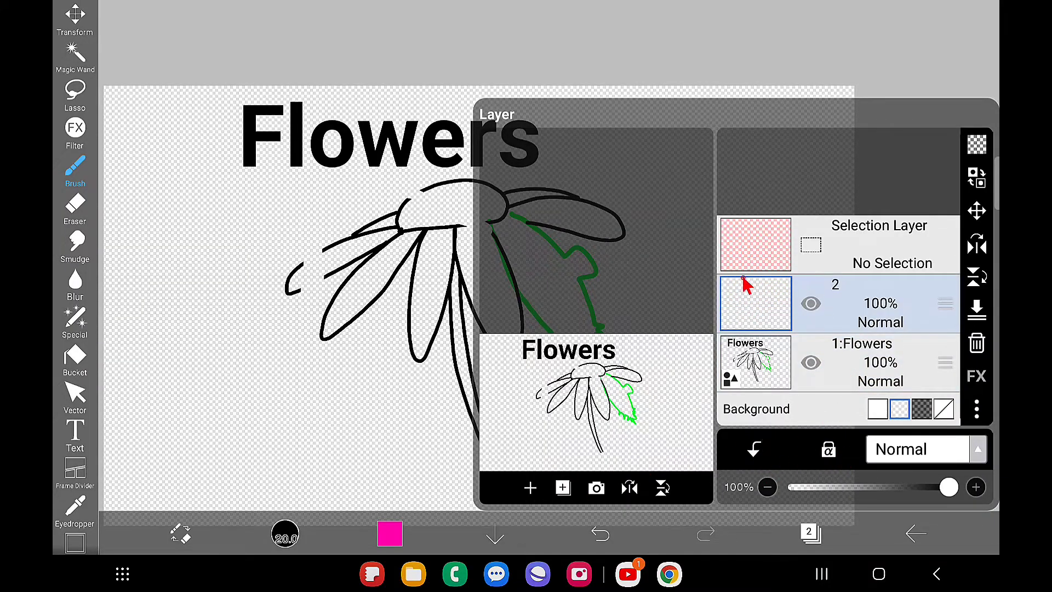
click(755, 450)
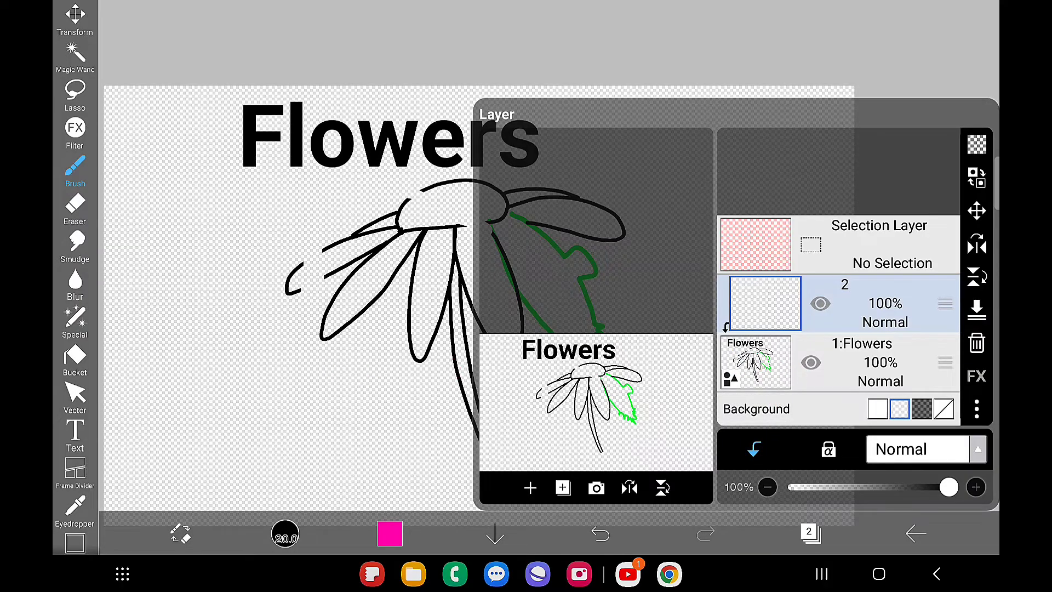
Step: Paint pink 20 px brush strokes over the middle petals' outlines on the clipped layer
click(243, 399)
scroll(353, 263, up, 3)
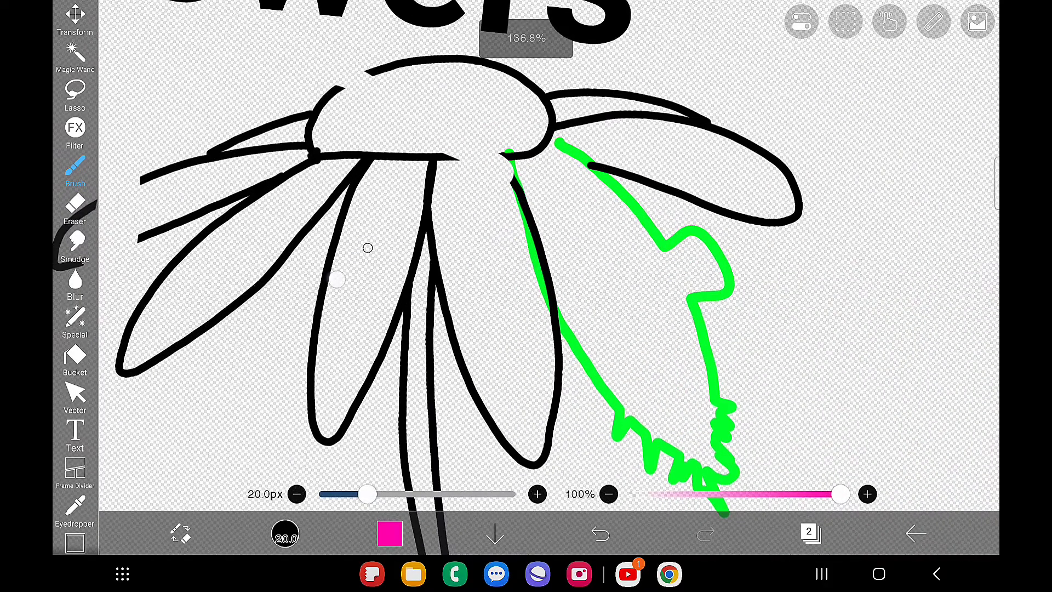
drag(327, 285, 316, 350)
drag(324, 290, 310, 419)
mouse_move(401, 307)
mouse_down()
mouse_move(391, 329)
mouse_move(433, 263)
mouse_up()
mouse_move(312, 422)
mouse_down()
mouse_move(356, 406)
mouse_move(405, 307)
mouse_up()
drag(436, 260, 438, 307)
drag(405, 307, 387, 335)
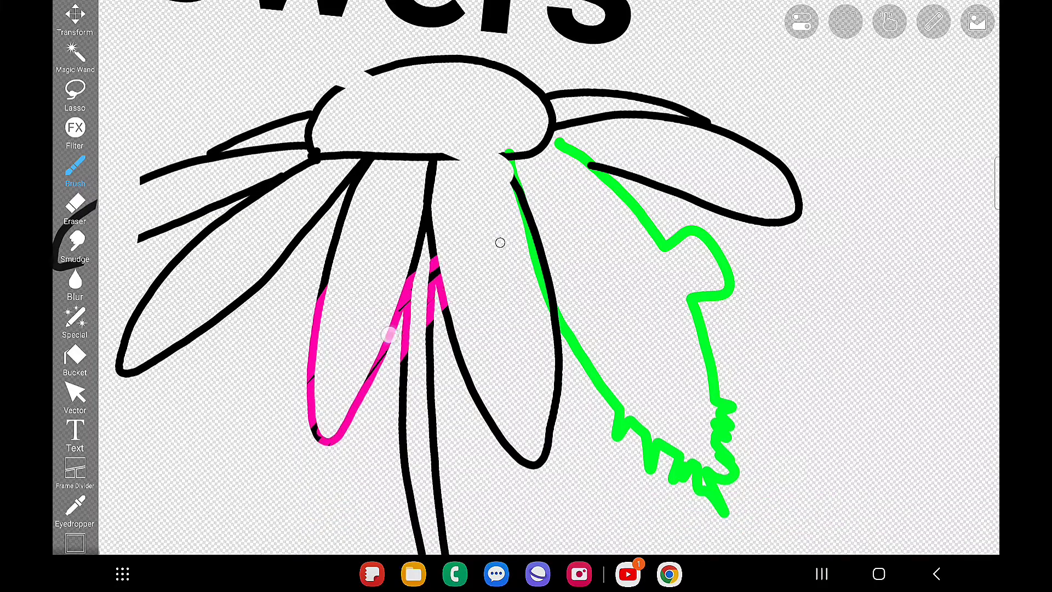
click(821, 574)
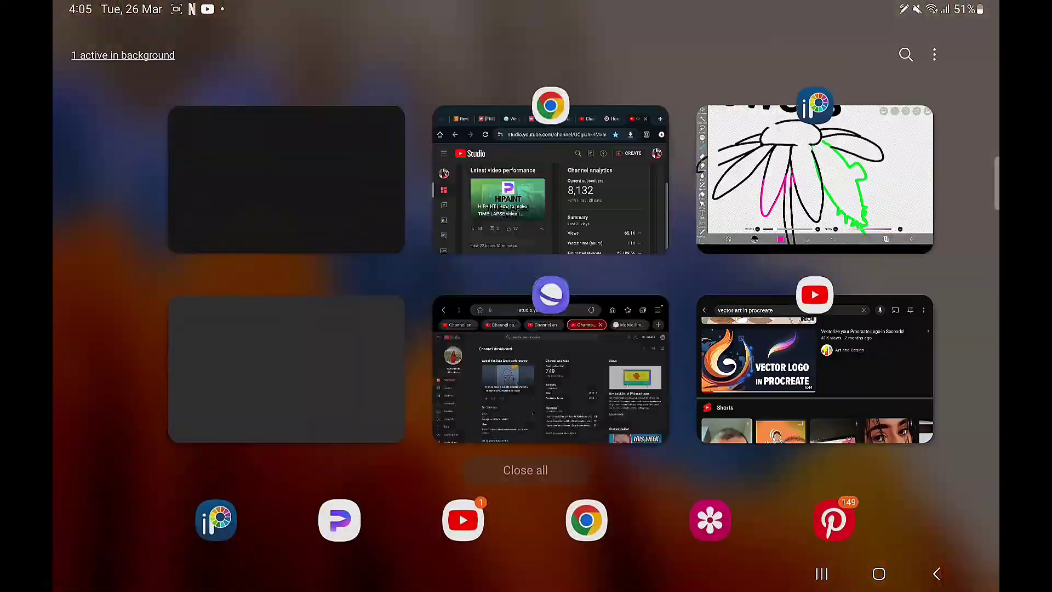
click(815, 179)
Step: Check the clipped layer and paint more pink strokes over the left and middle petals' upper outlines and the flower head's base
click(810, 533)
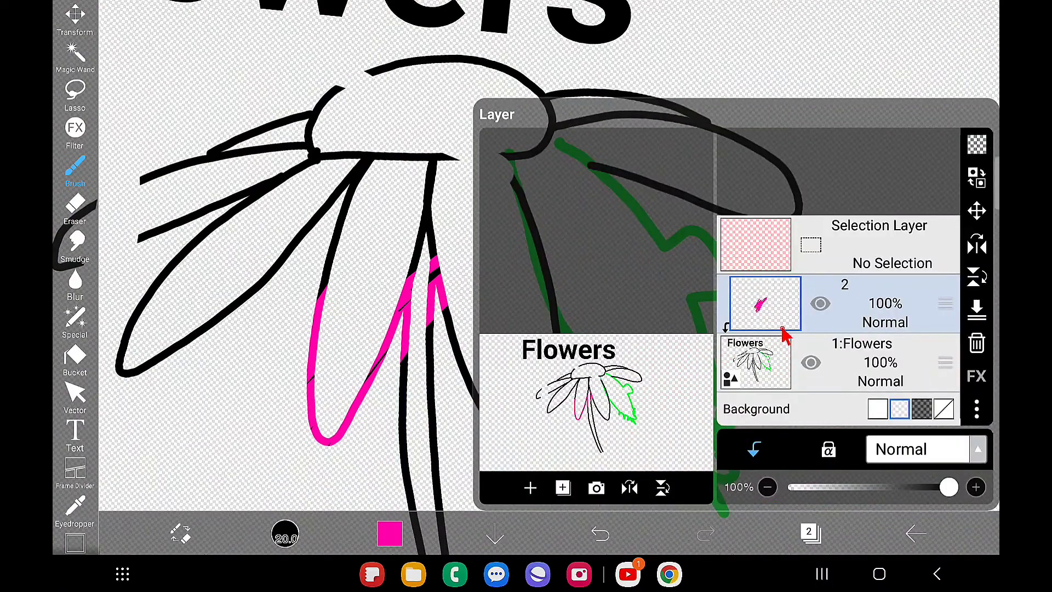
click(367, 343)
drag(311, 220, 274, 274)
drag(350, 203, 328, 252)
drag(331, 156, 422, 157)
drag(430, 202, 427, 256)
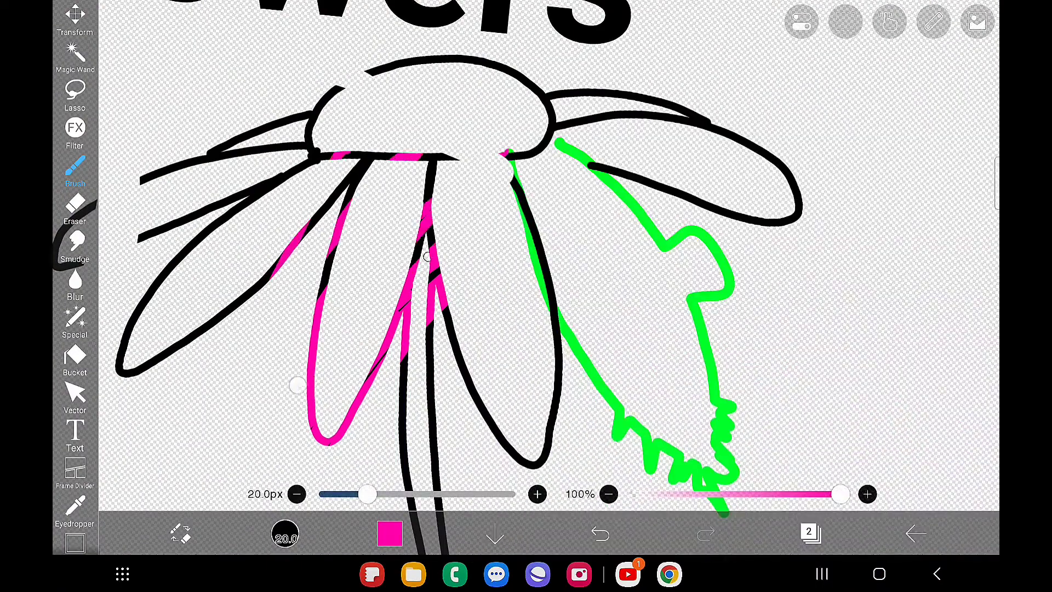
Step: Compare the clipping and alpha lock options of the "Flowers" vector layer with those of the regular layer
click(810, 533)
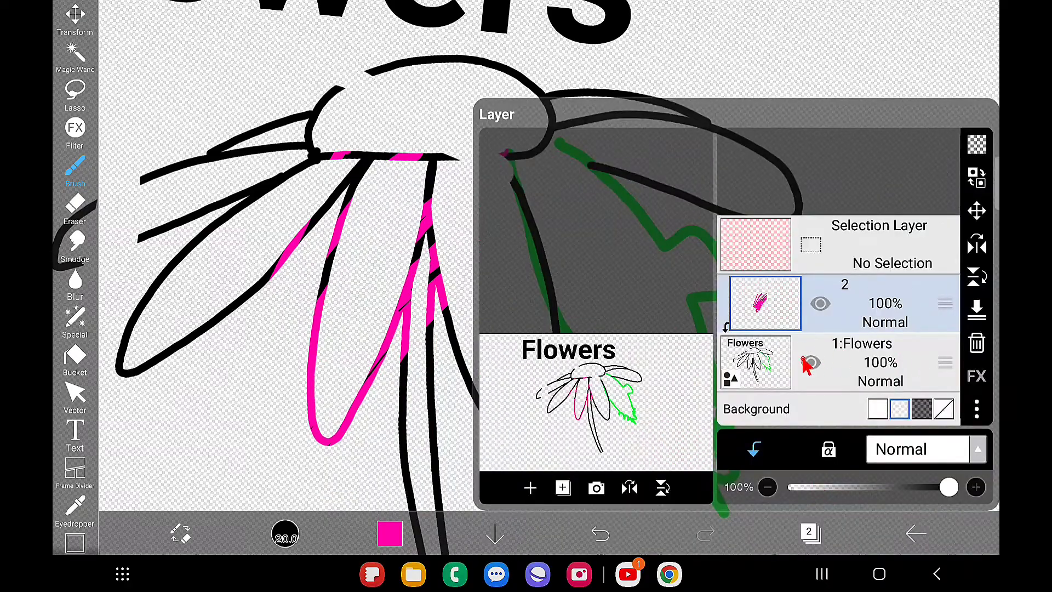
click(849, 368)
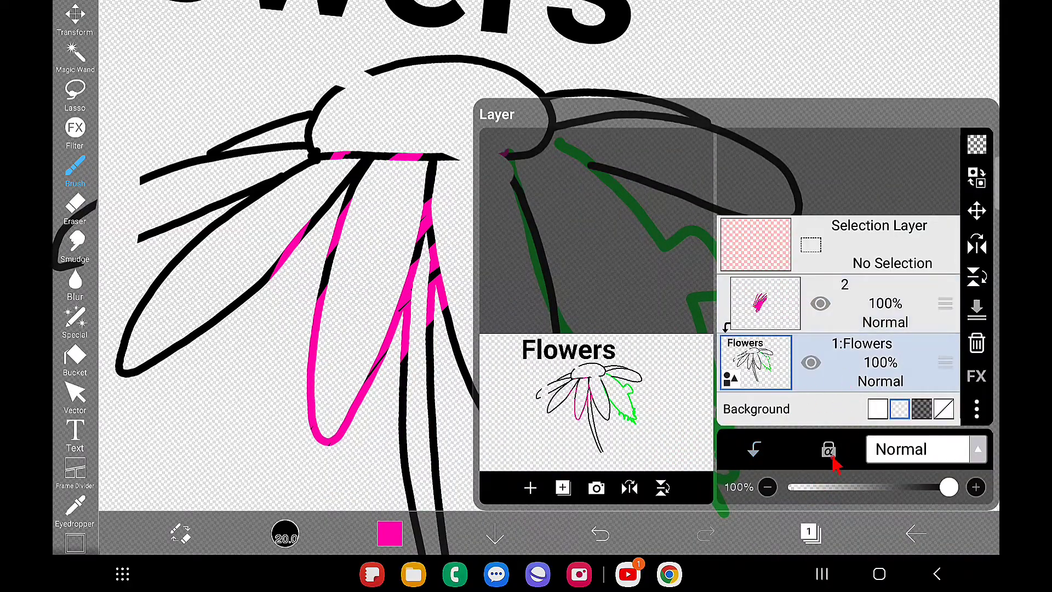
click(871, 320)
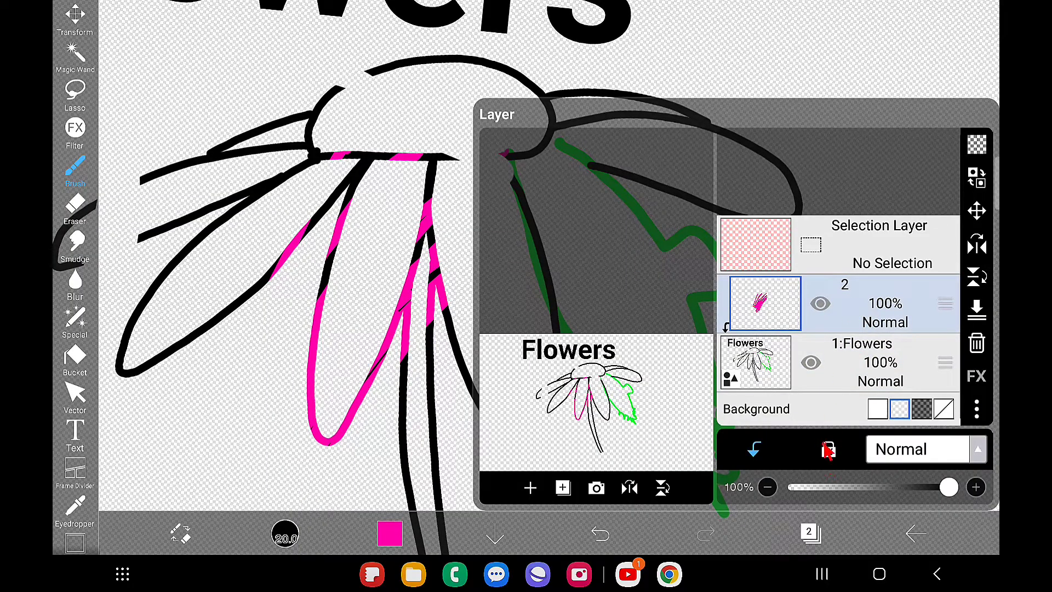
click(845, 360)
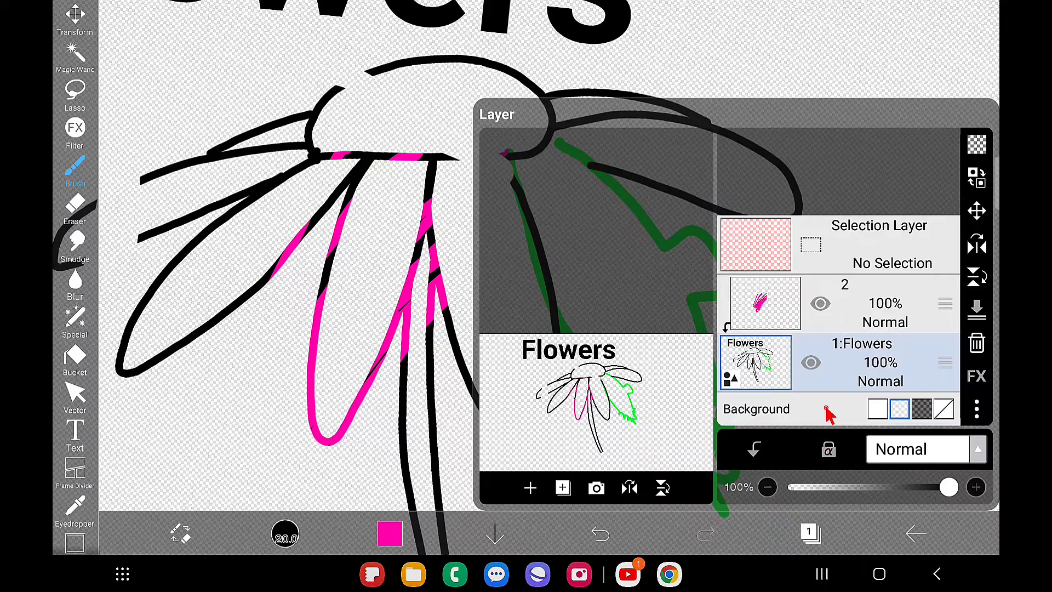
Step: Merge the pink layer 2 down into the "Flowers" vector layer, accepting its rasterization
scroll(526, 247, down, 5)
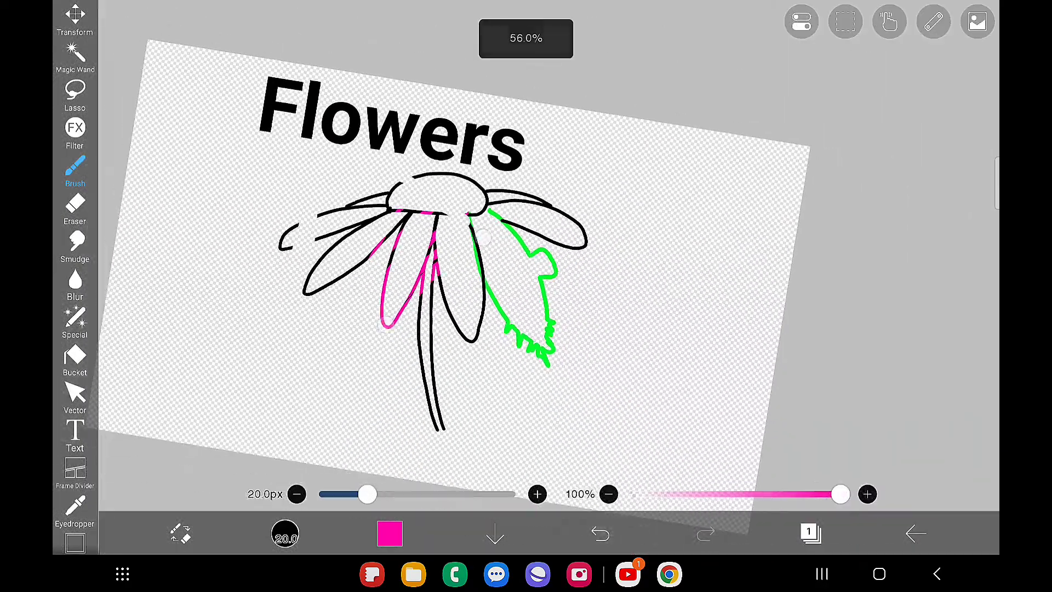
scroll(526, 247, up, 3)
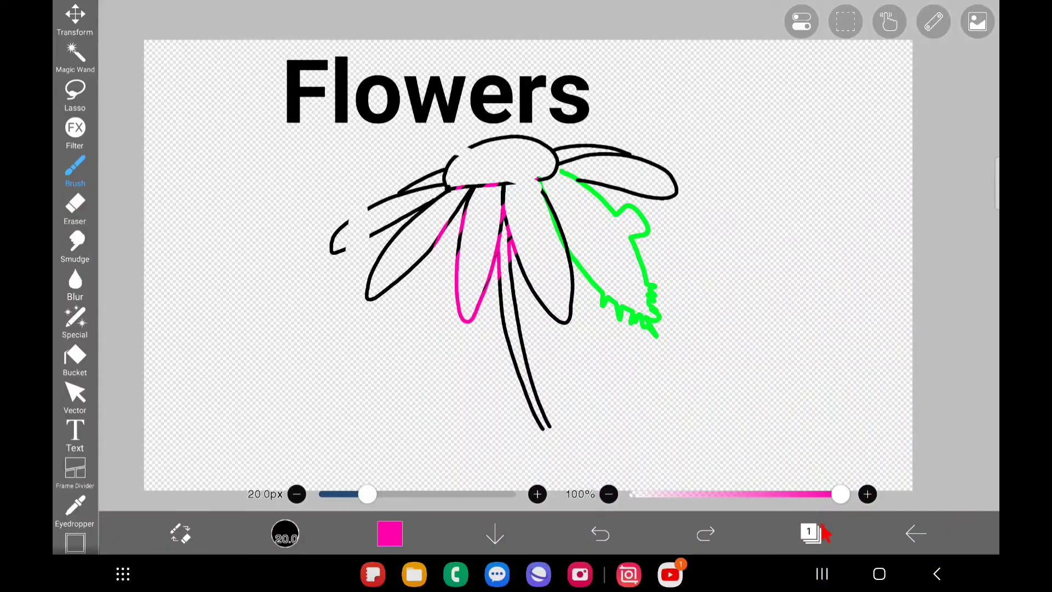
click(811, 532)
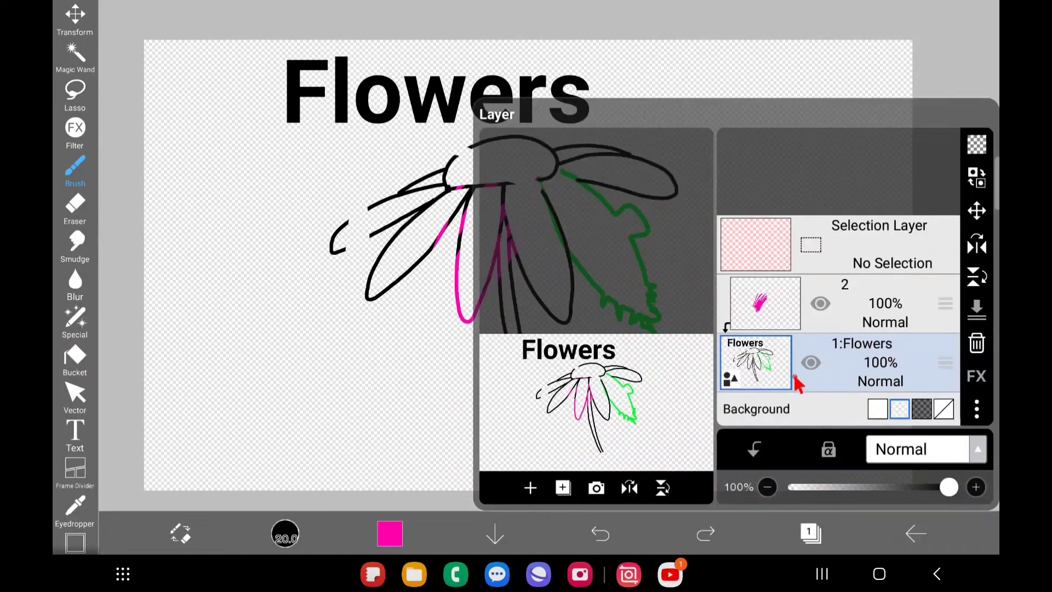
click(876, 300)
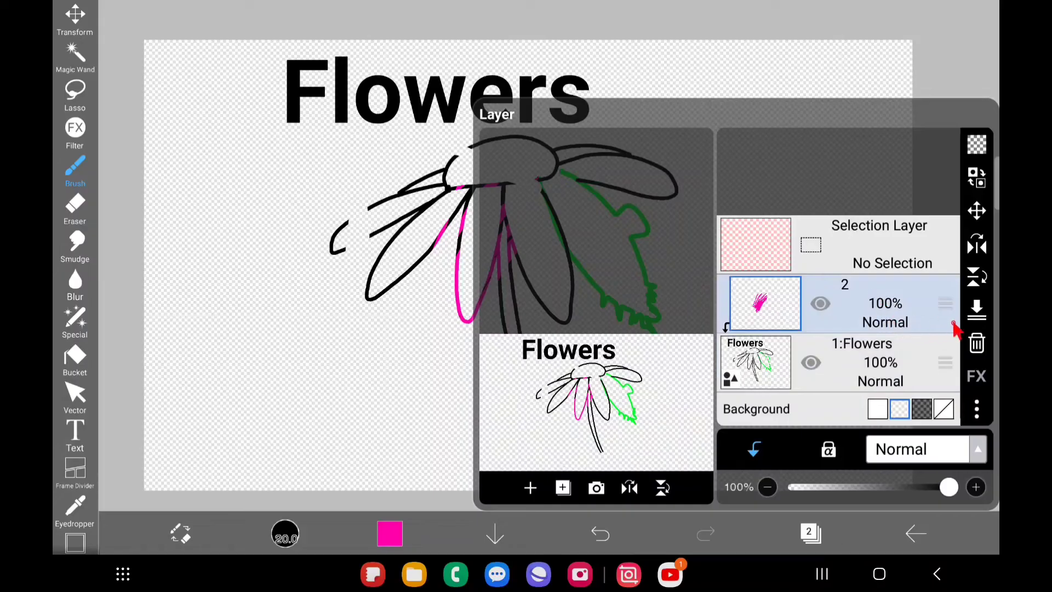
click(977, 312)
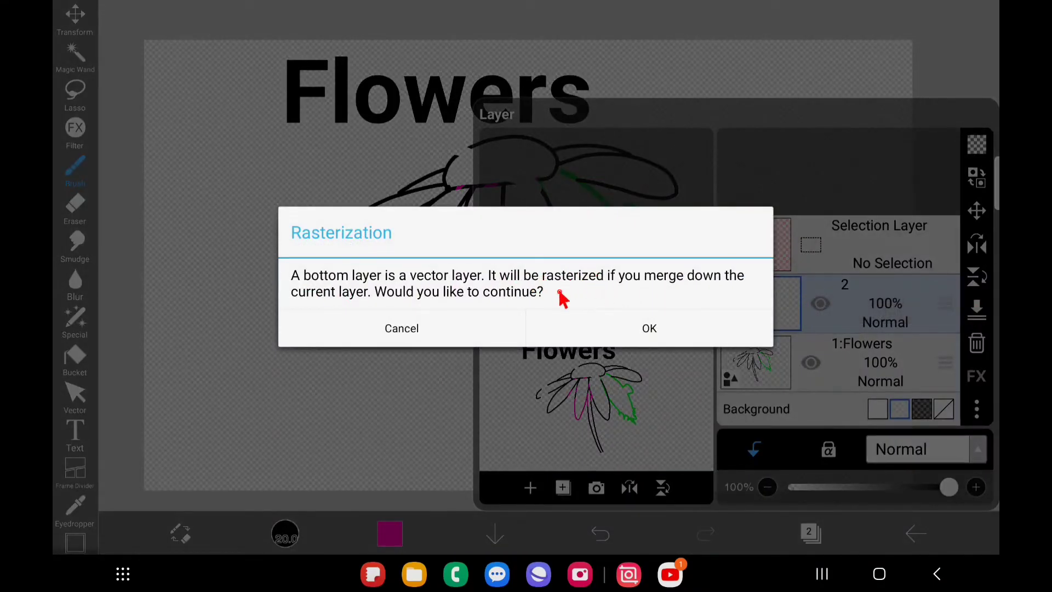
click(676, 336)
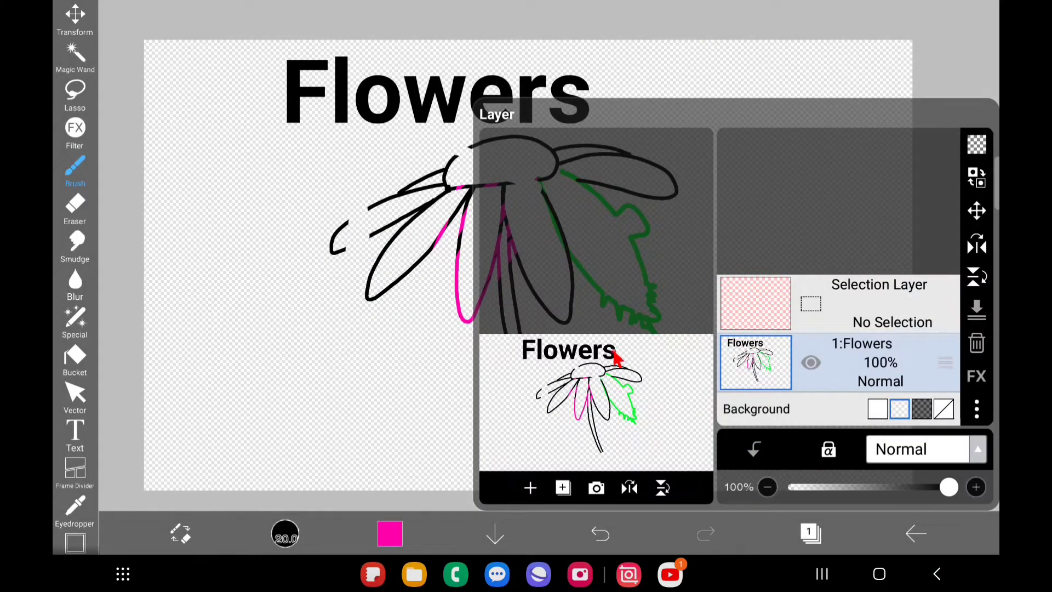
Step: Try the Vector tool on the merged "Flowers" layer, check the layer, and undo the merge
click(75, 395)
drag(388, 287, 442, 286)
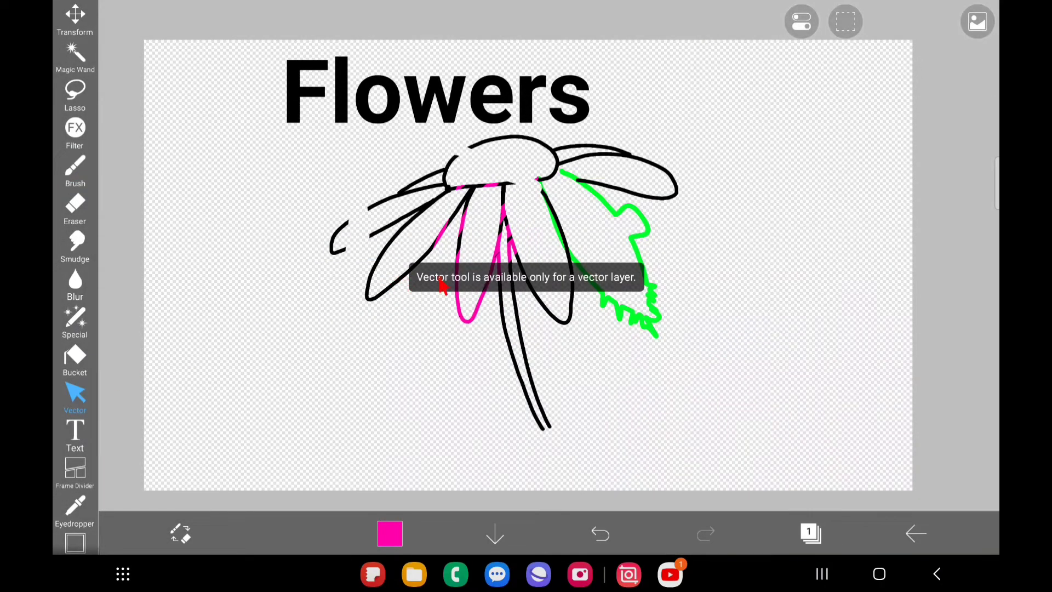
click(811, 533)
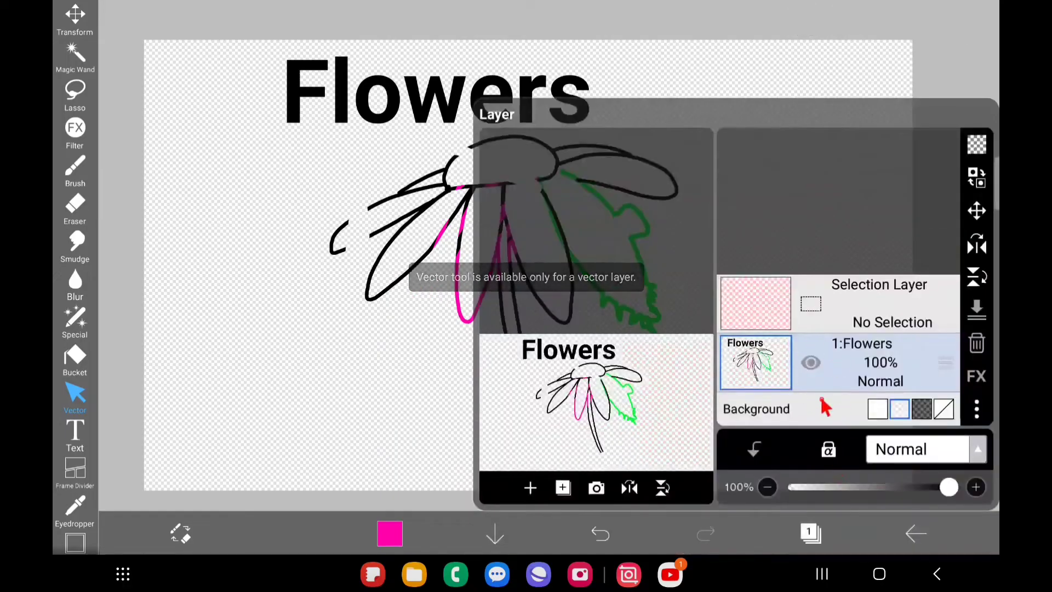
click(603, 533)
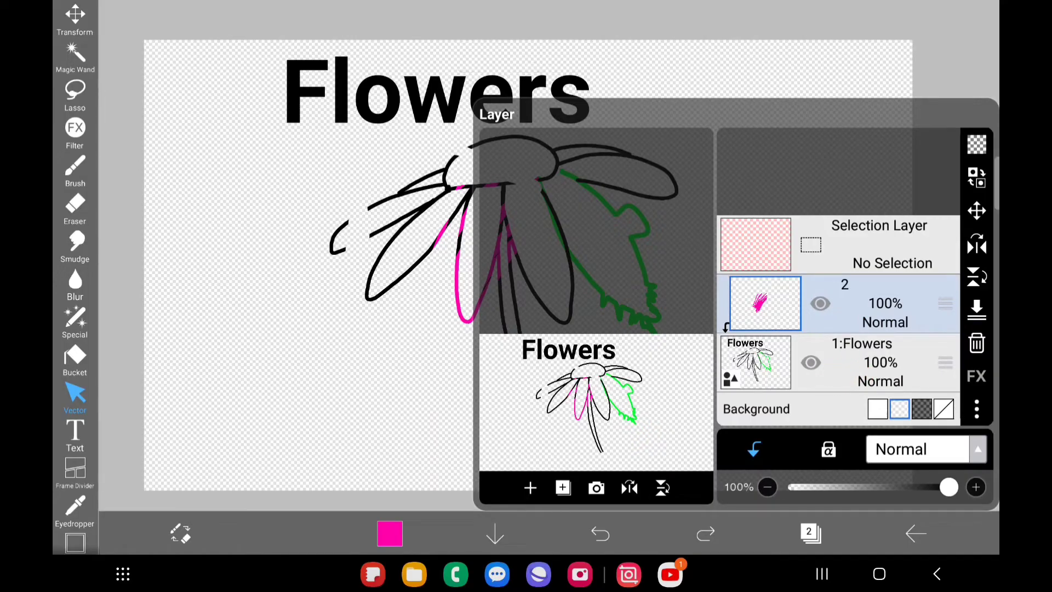
Step: Add a new vector layer directly above the "Flowers" layer
click(866, 362)
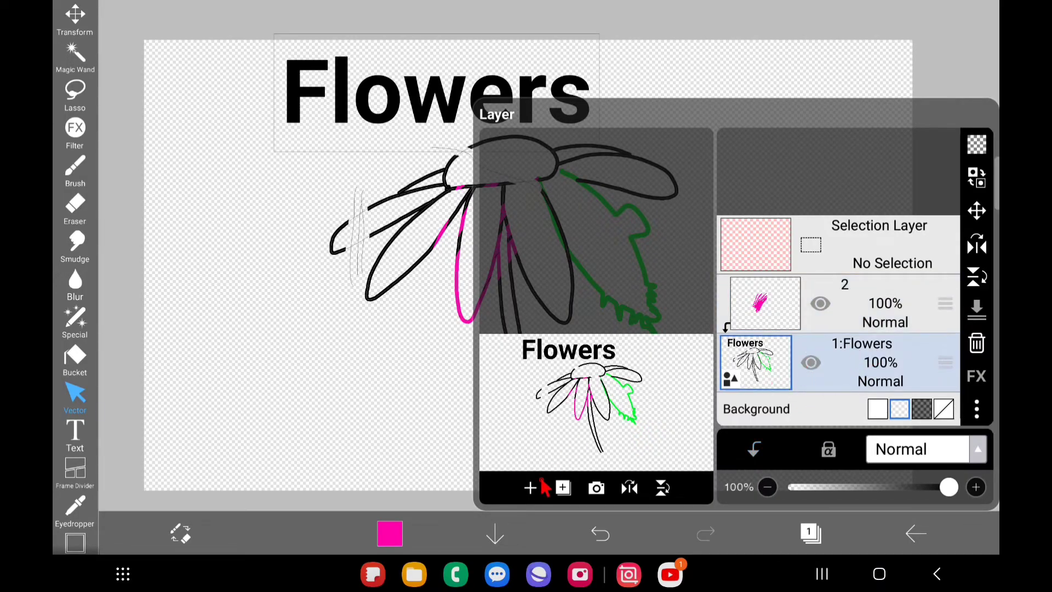
click(563, 487)
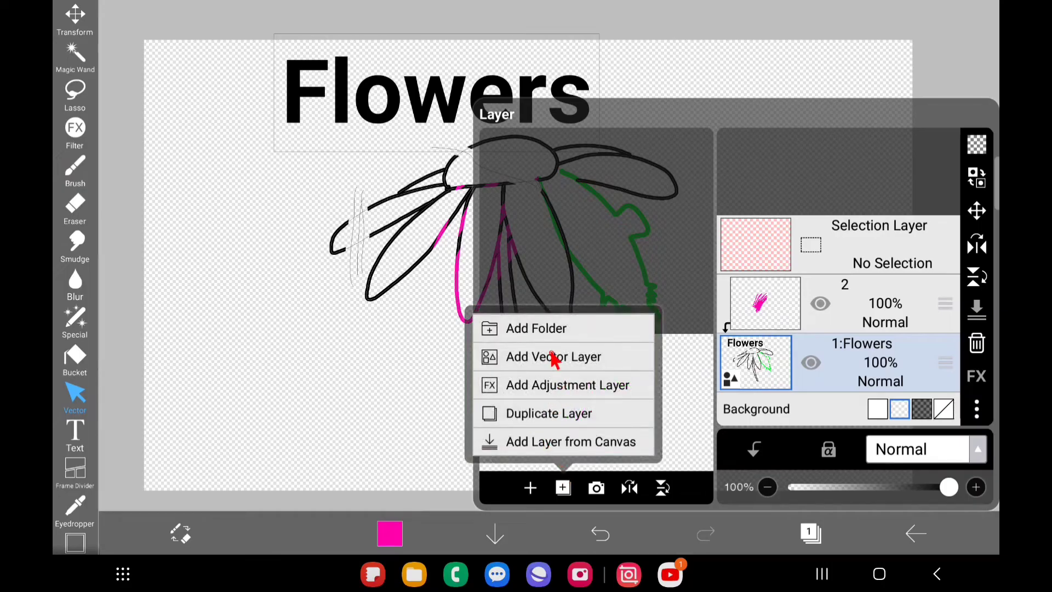
click(553, 359)
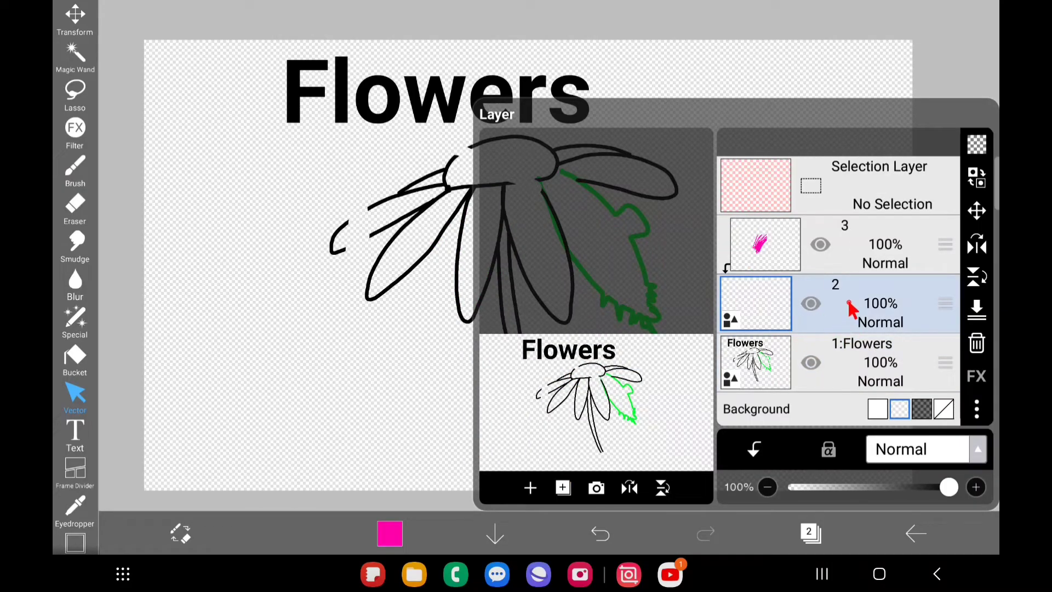
Step: Hide the clipped pink layer 3 and brush a pink flower outline on vector layer 2, beside the black flower
click(891, 246)
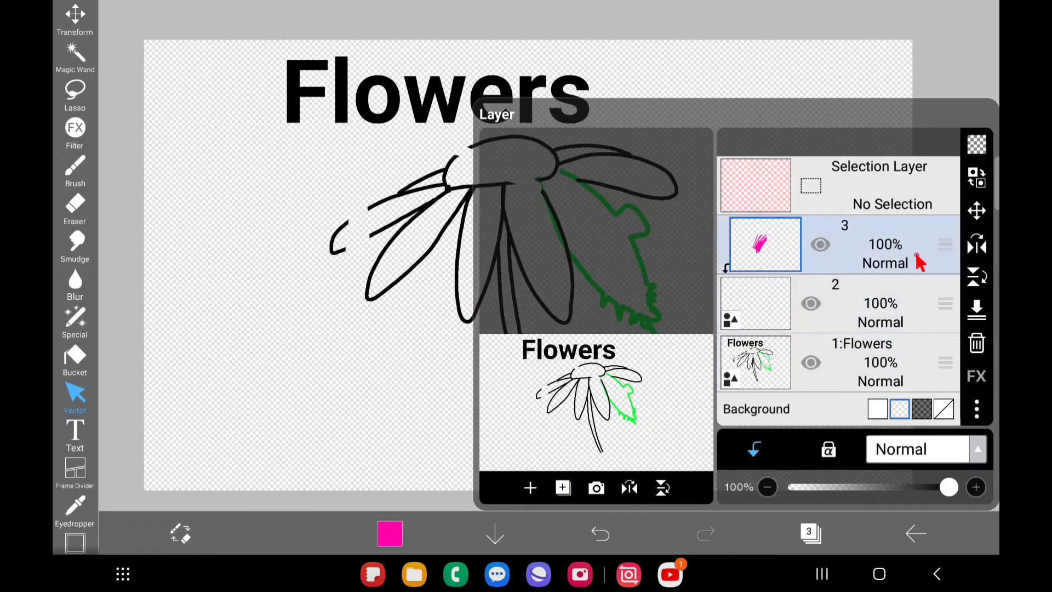
click(842, 316)
click(75, 170)
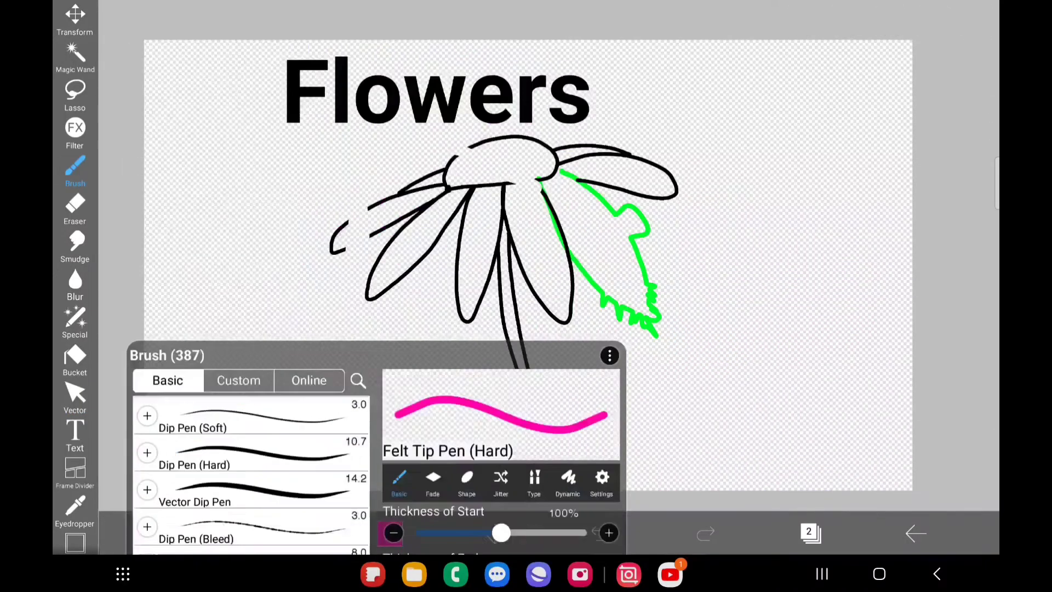
mouse_move(194, 389)
mouse_down()
mouse_move(186, 350)
mouse_move(198, 368)
mouse_move(203, 340)
mouse_move(294, 390)
mouse_move(306, 347)
mouse_move(284, 279)
mouse_move(266, 299)
mouse_up()
Step: Merge vector layer 2 down into the "Flowers" vector layer and toggle the merged layer's visibility off and on
click(813, 520)
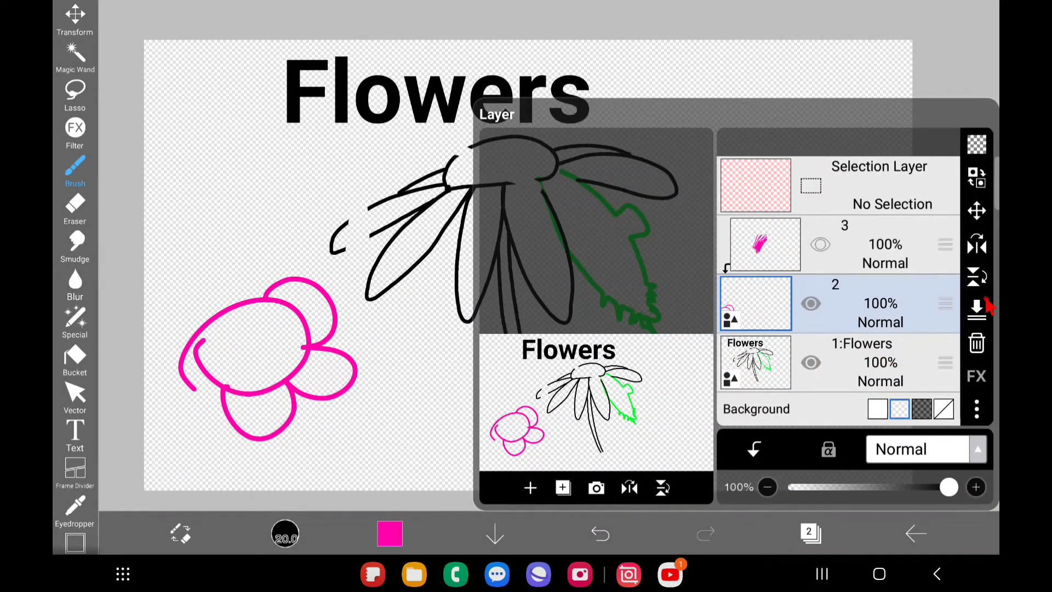
click(972, 309)
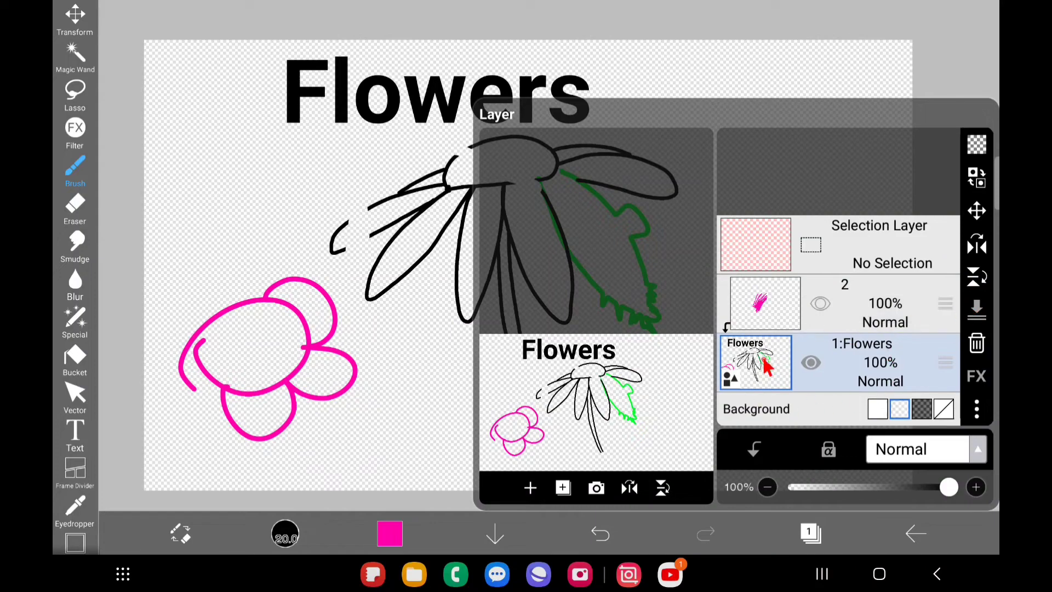
click(811, 362)
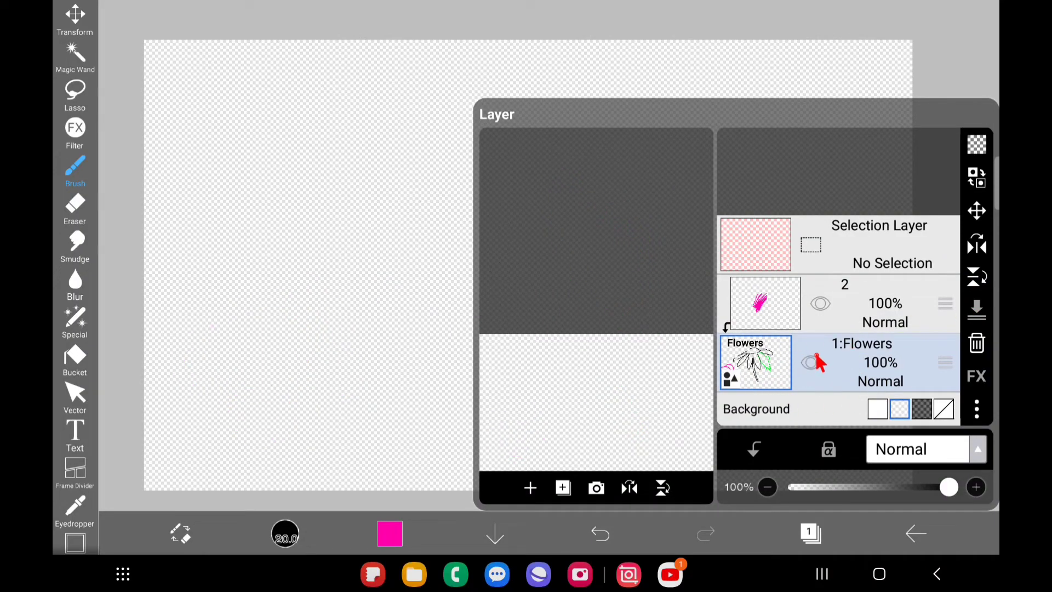
click(811, 362)
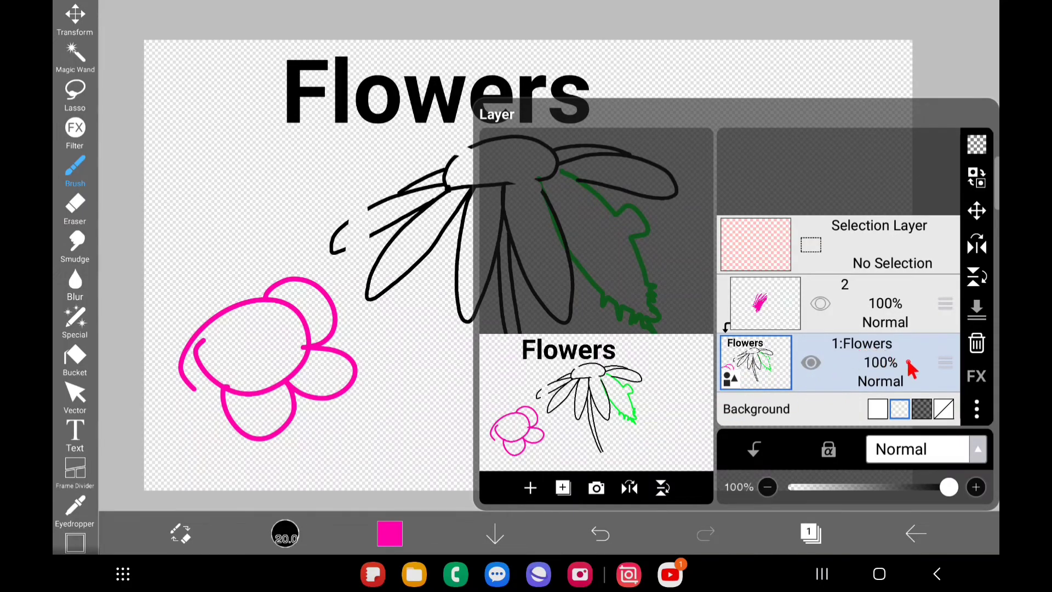
Step: Rasterize the merged "Flowers" vector layer, accepting its conversion to a regular layer
click(563, 487)
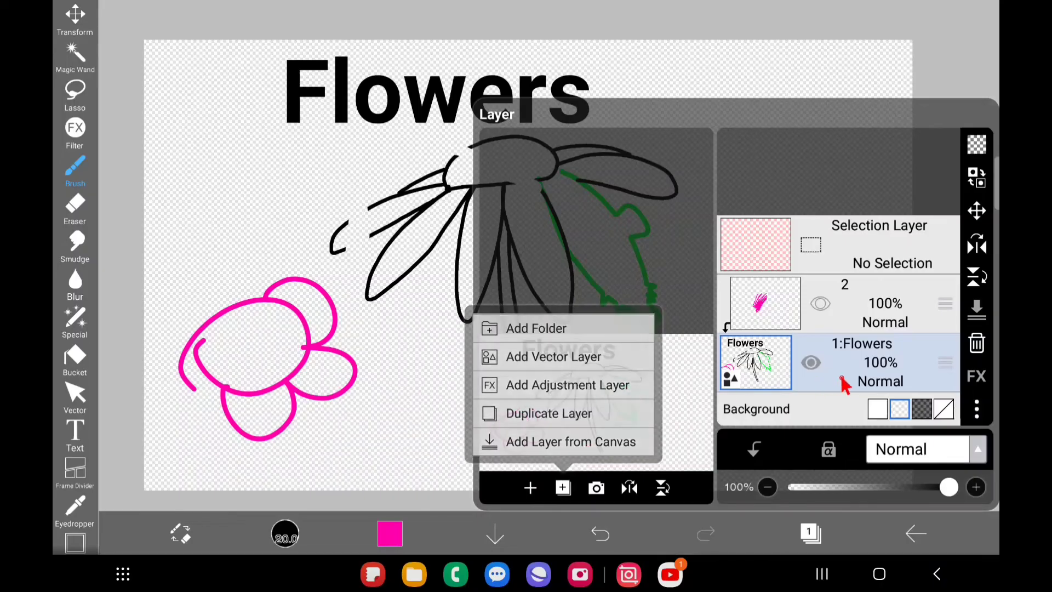
click(888, 389)
click(976, 409)
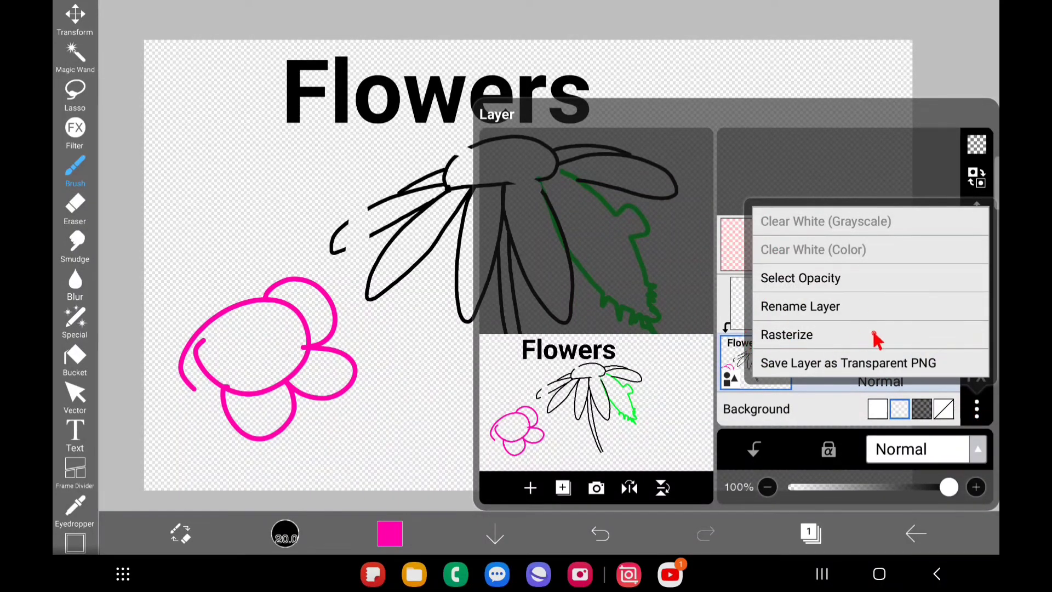
click(787, 334)
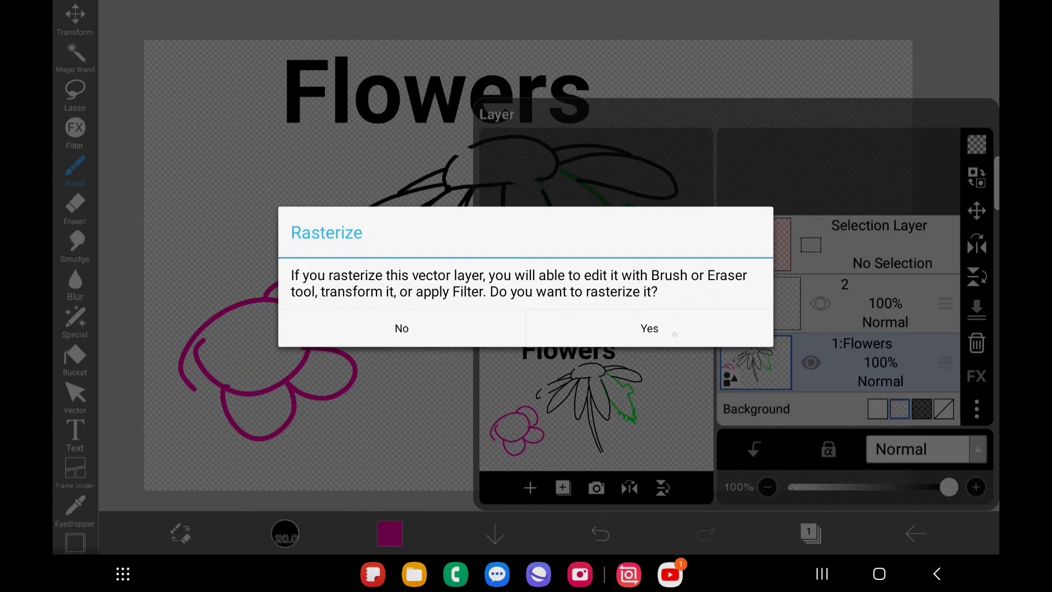
click(650, 328)
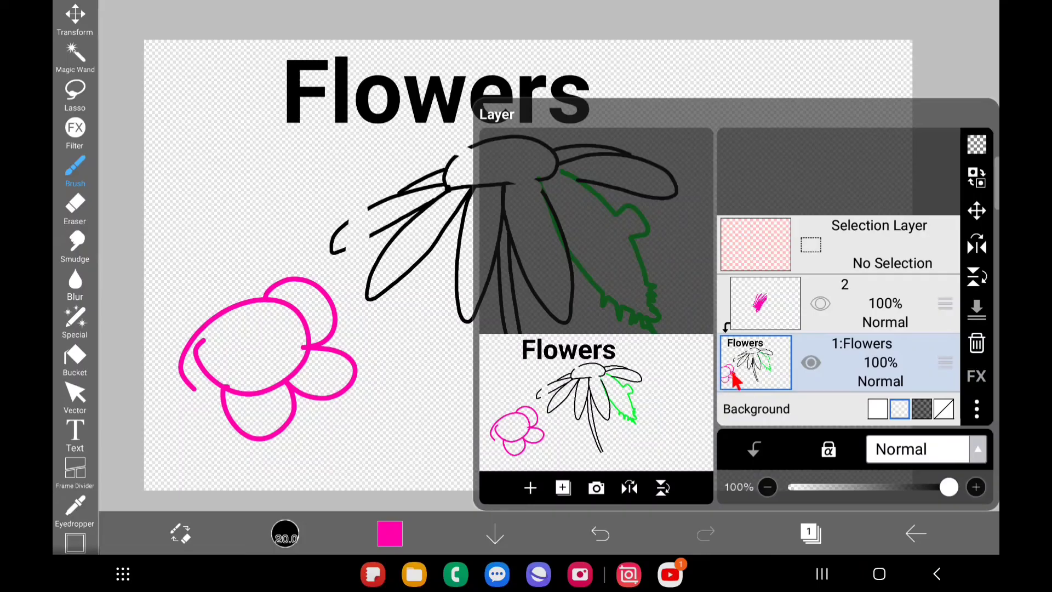
click(393, 430)
scroll(526, 263, down, 3)
scroll(526, 263, up, 3)
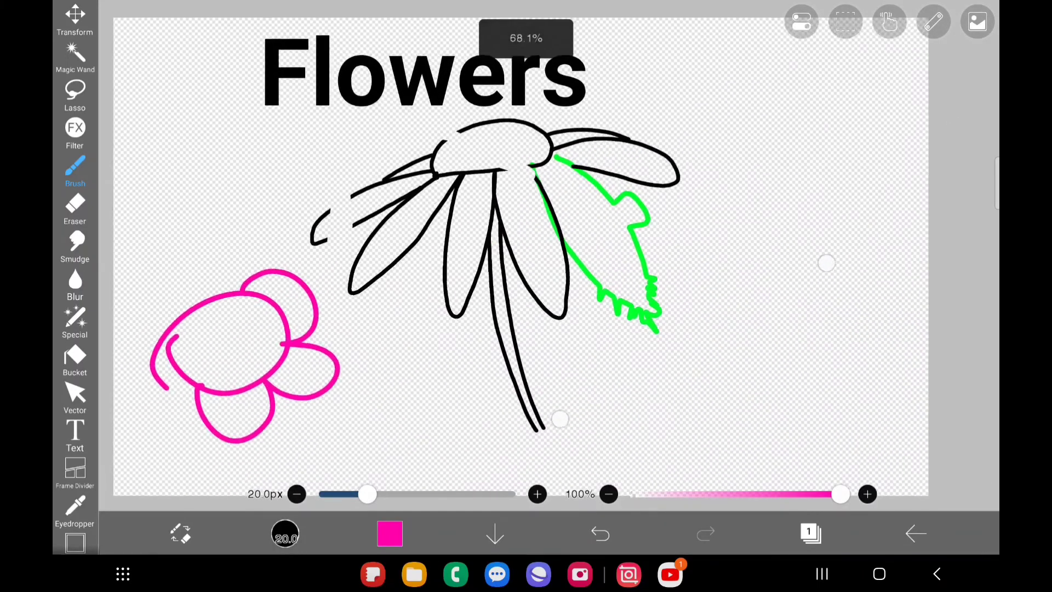
click(811, 532)
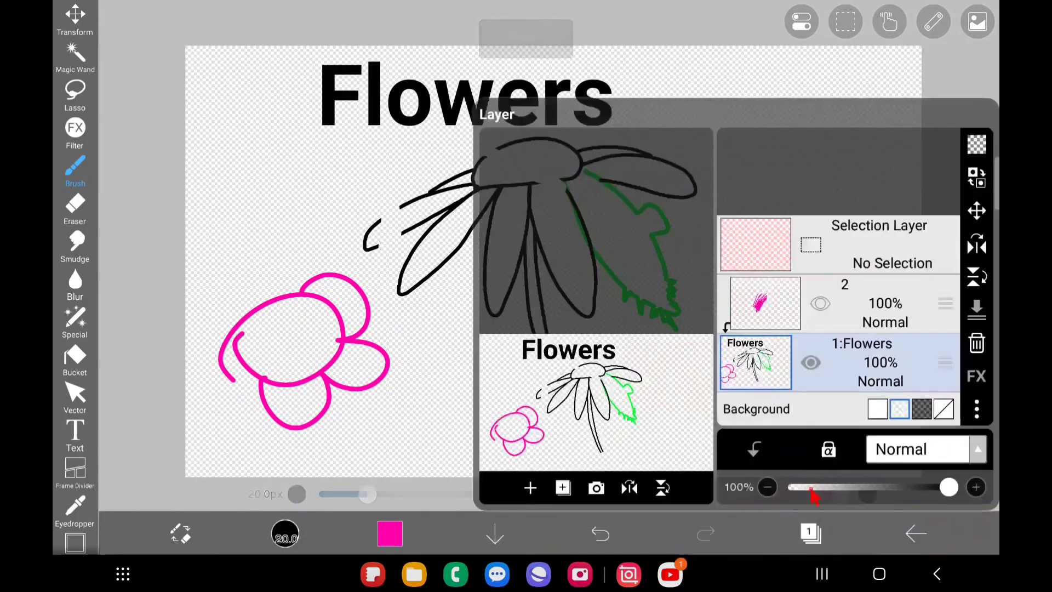
click(346, 371)
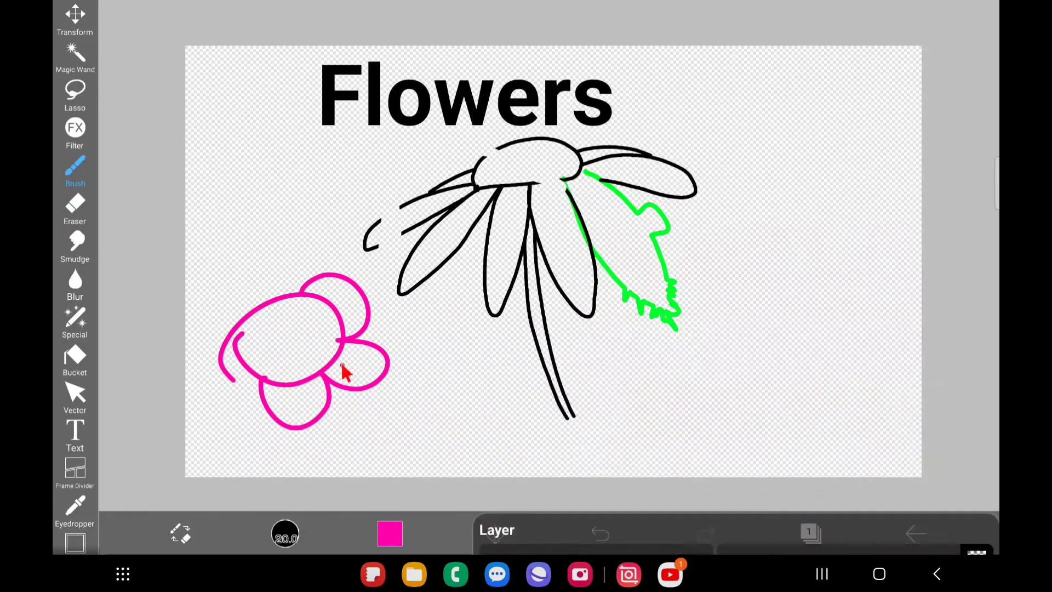